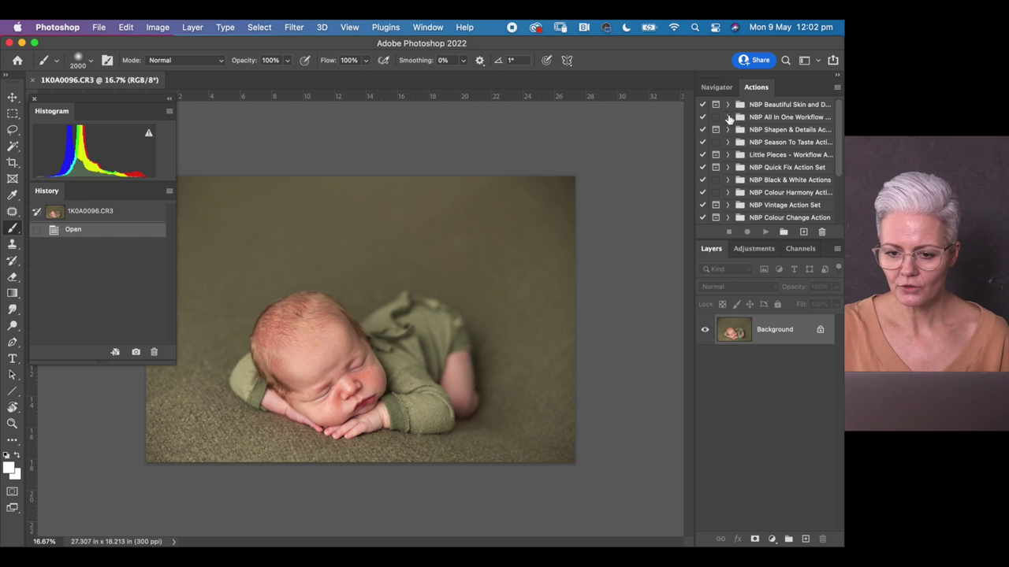
Run the All In One Workflow action from the NBP All In One Workflow set on the newborn photo
click(727, 116)
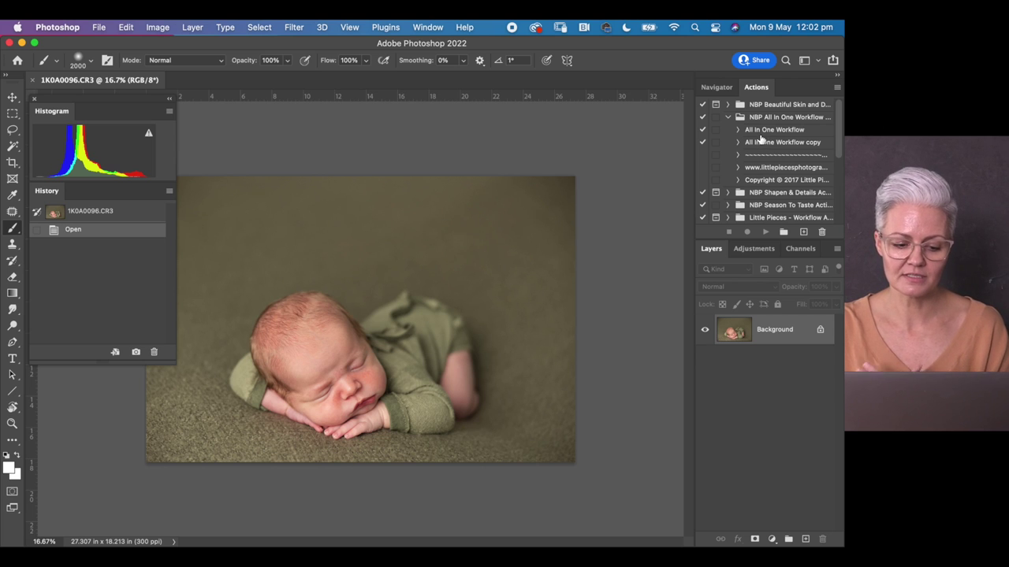
click(763, 132)
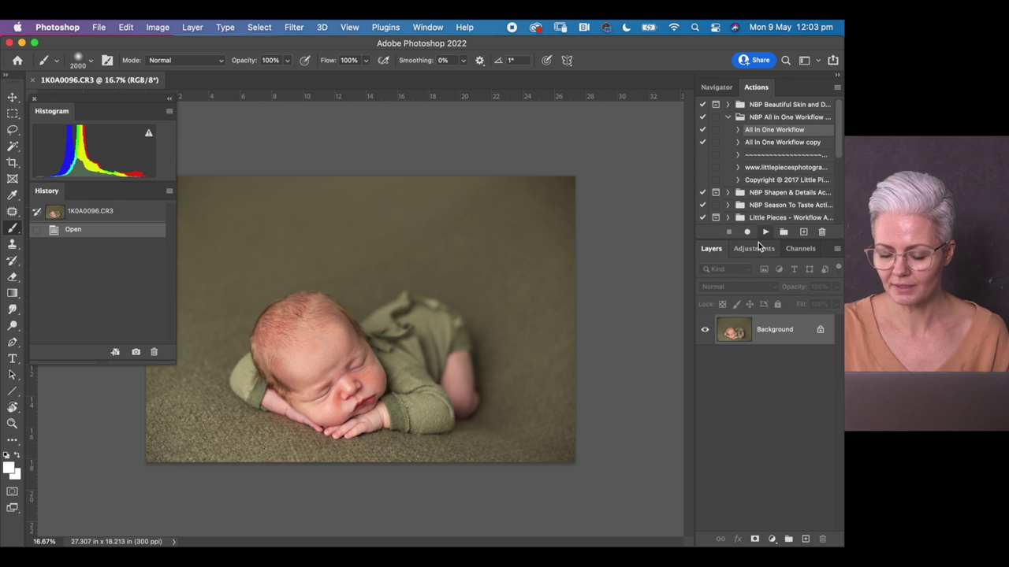
click(764, 232)
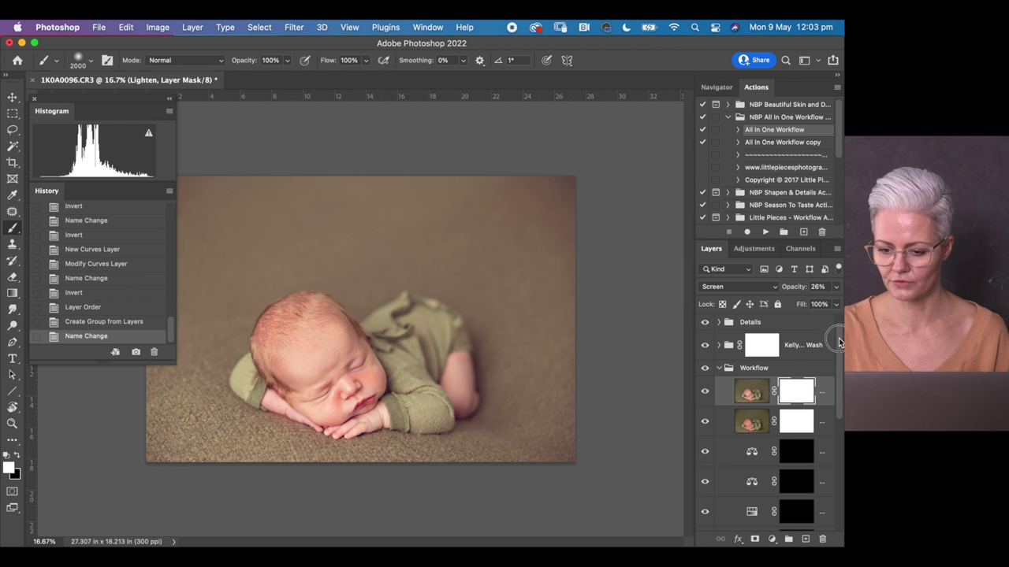
Hide the Kelly's Warm Wash group
scroll(837, 344, up, 1)
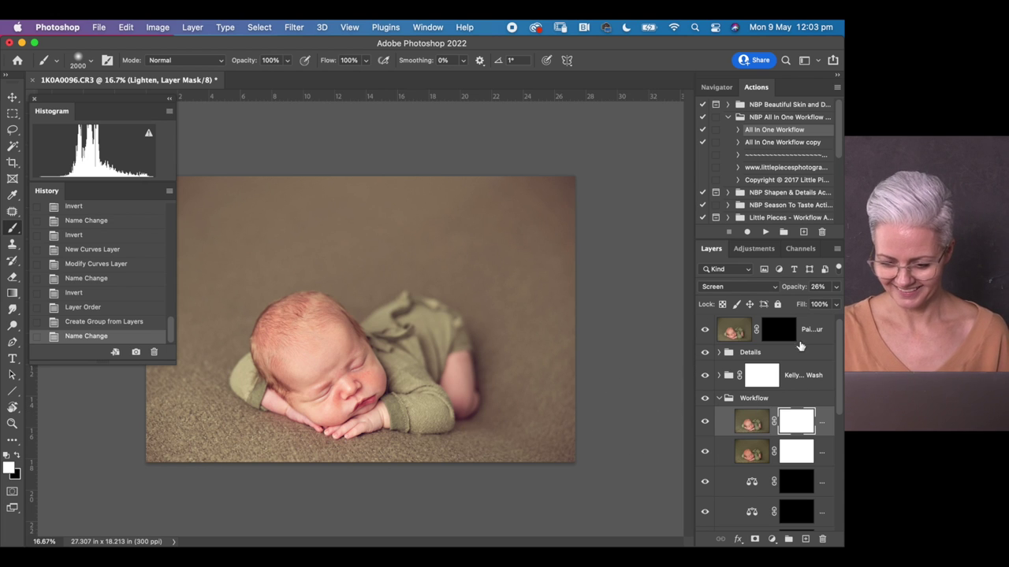
scroll(839, 369, down, 2)
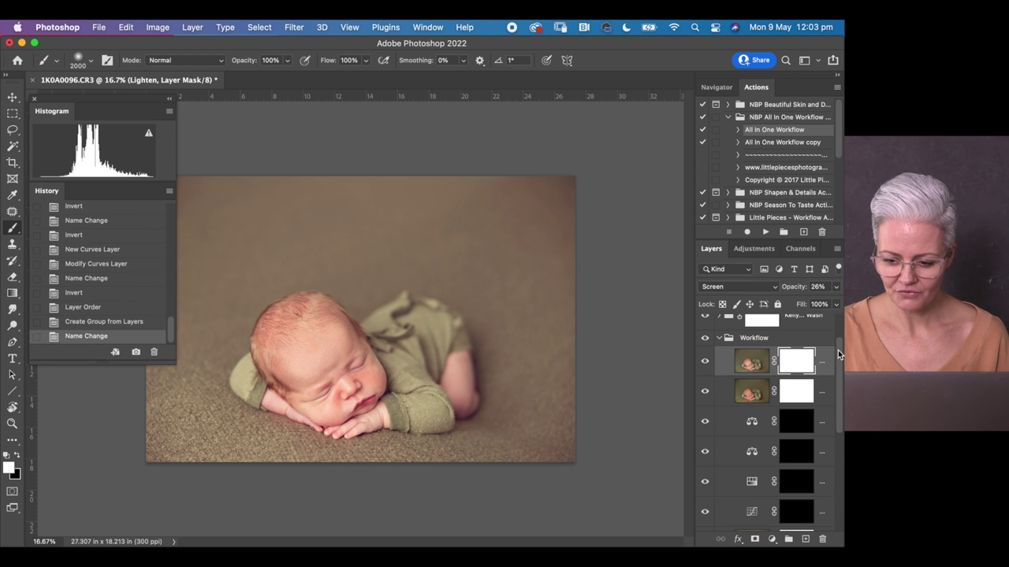
scroll(832, 354, up, 2)
click(704, 344)
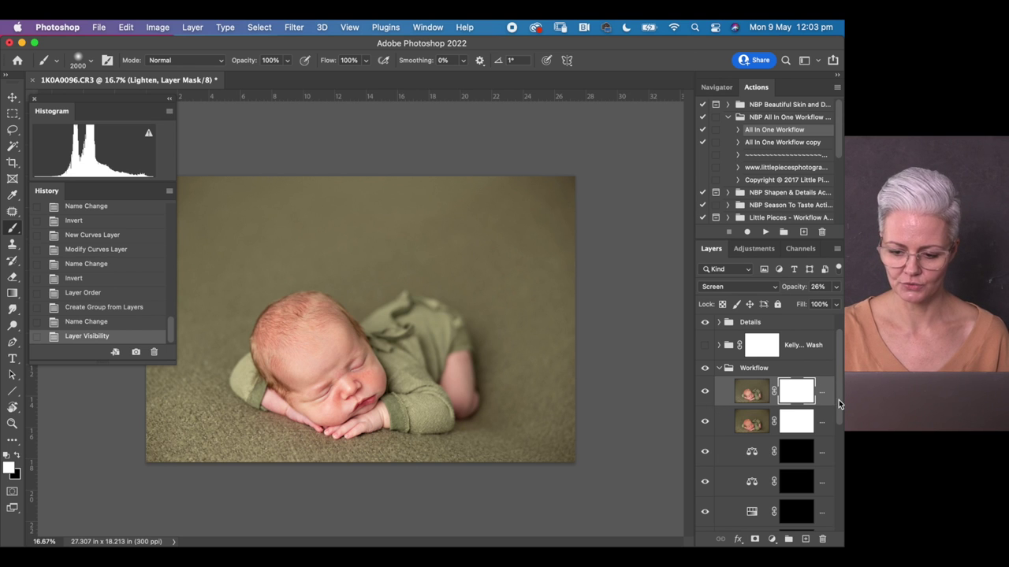
Compare the photo with the Lighten layer hidden and shown, and widen the layer list so the full layer names are readable
drag(838, 406, 832, 435)
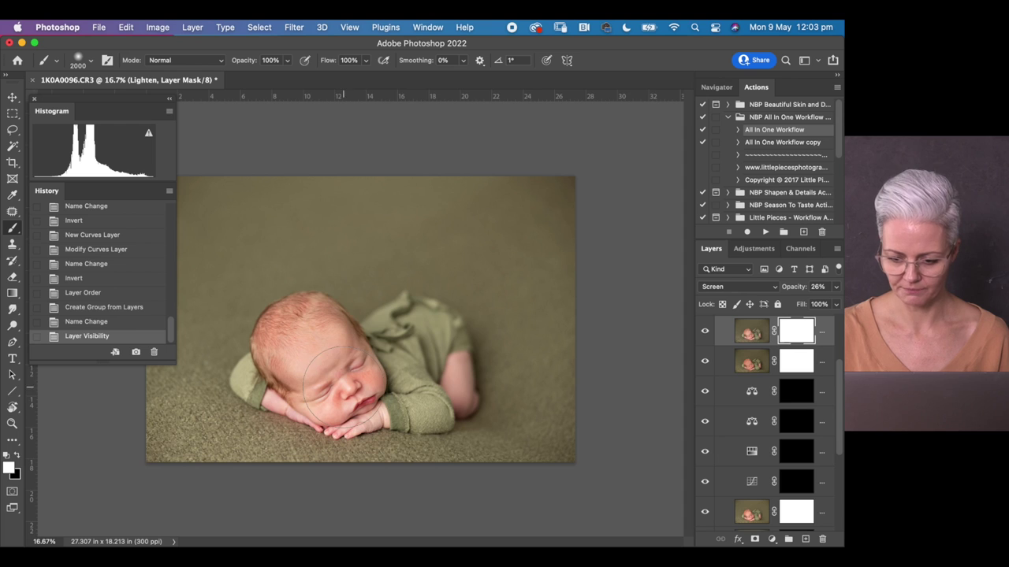
drag(841, 369, 840, 326)
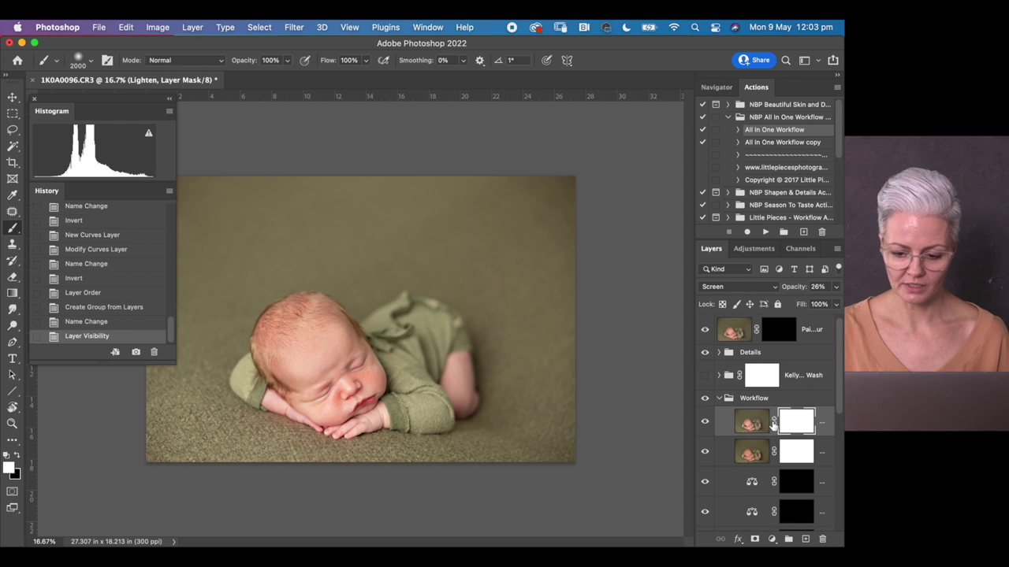
click(705, 424)
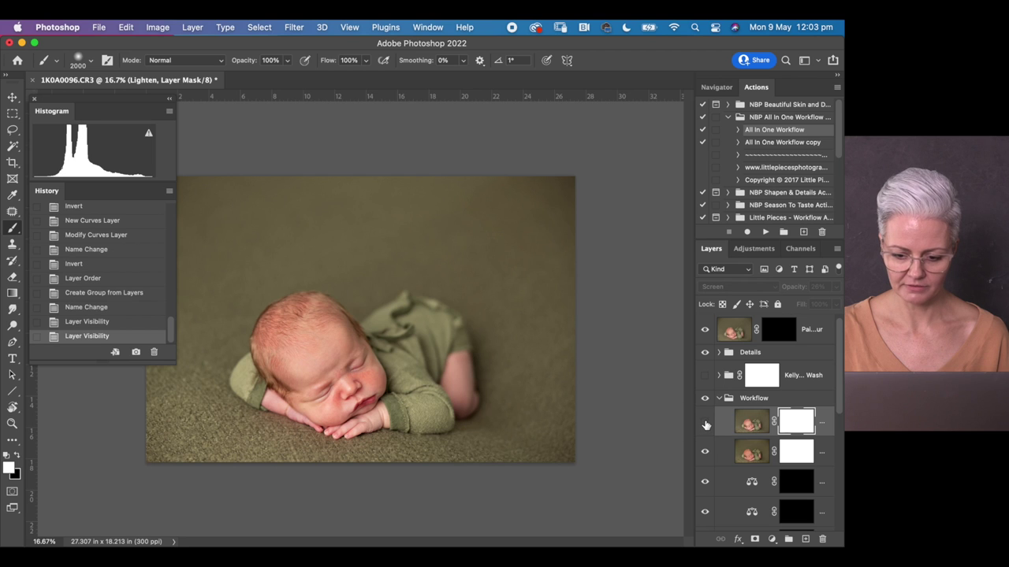
click(705, 424)
drag(692, 402, 652, 408)
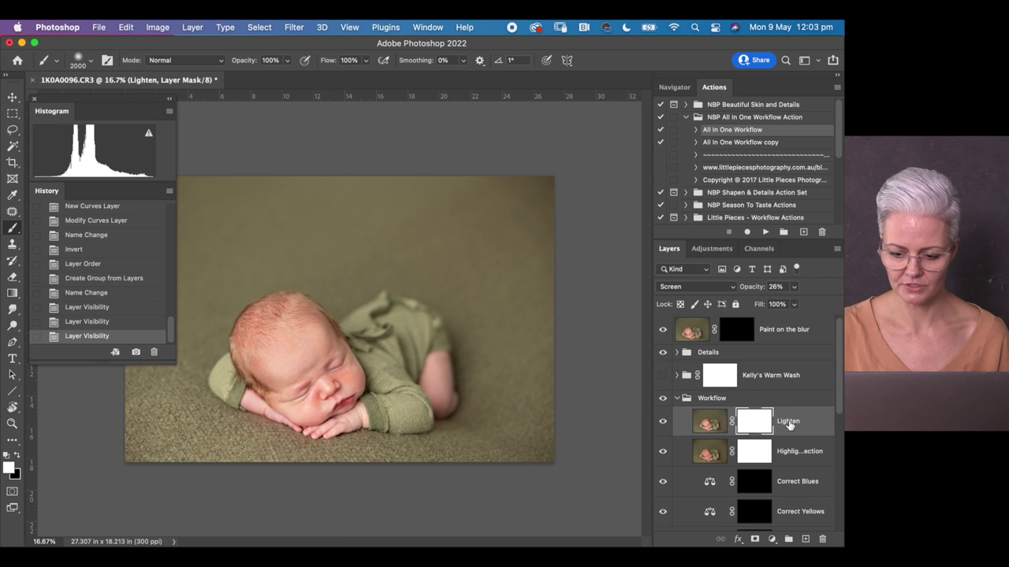
click(662, 423)
click(662, 424)
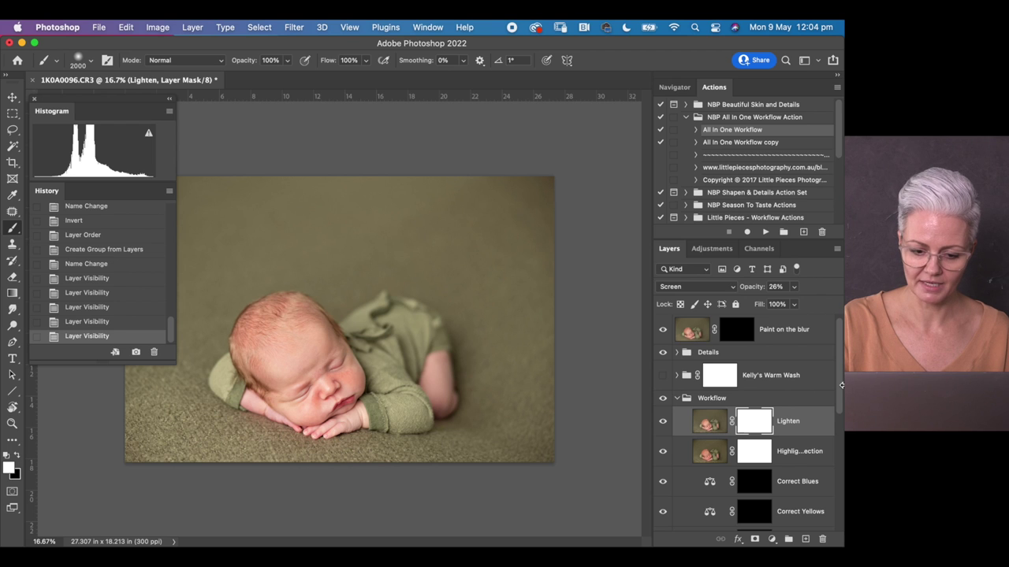
Invert the Lighten layer's mask to black and set the brush opacity to 37%
key(super+i)
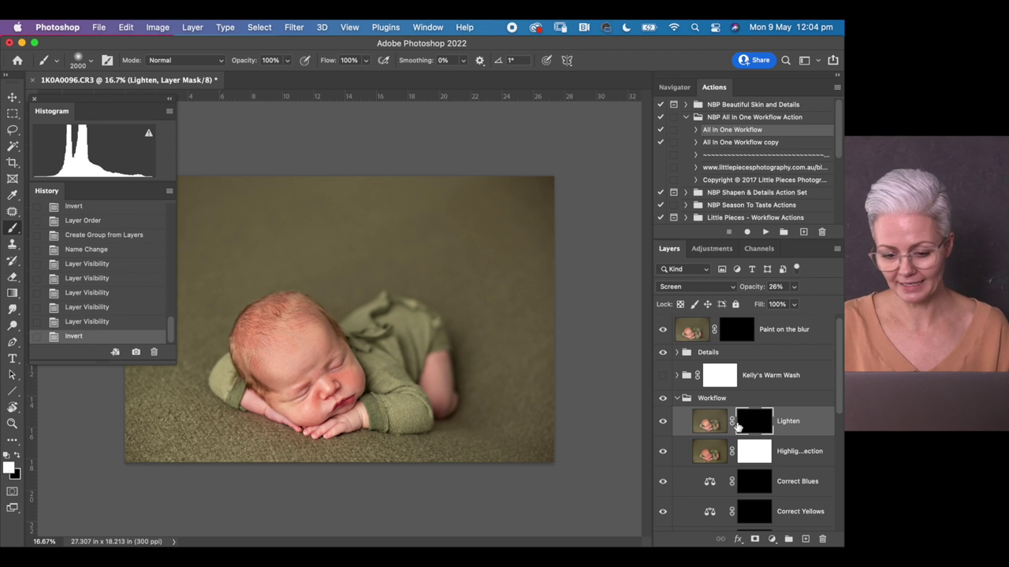
click(287, 61)
click(252, 79)
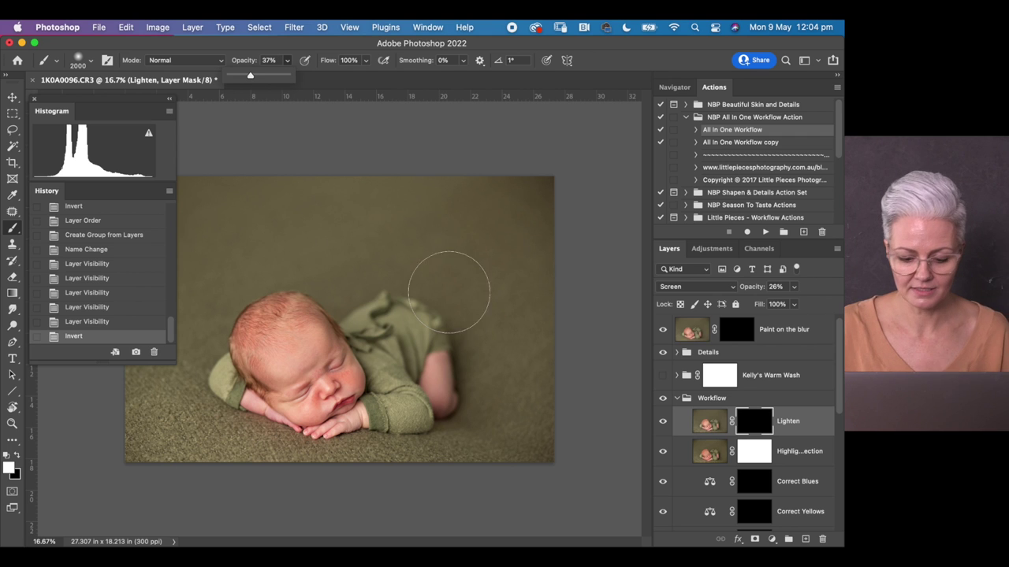
Paint white on the Lighten mask with a 250 px brush over the shadows on the baby's cheek, nose and eyes
key(bracketleft)
key(bracketleft)
key(bracketleft)
key(bracketleft)
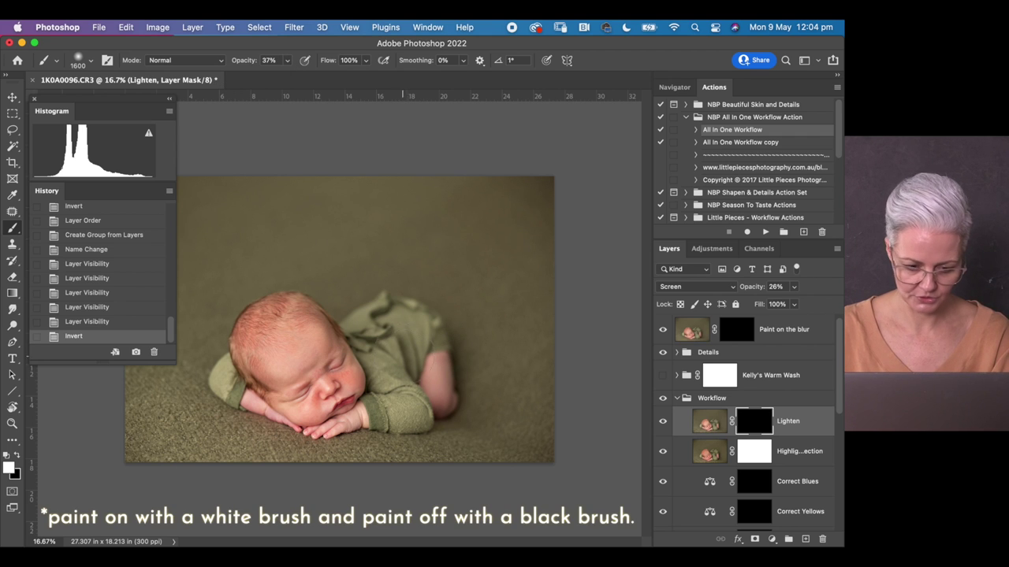
key(bracketleft)
key(bracketleft)
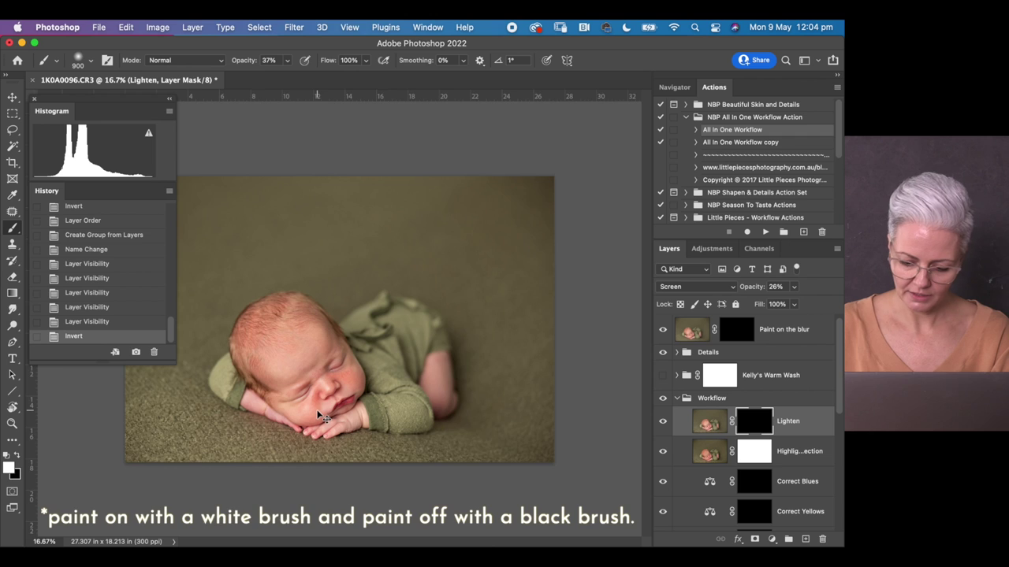
key(super+equal)
drag(357, 423, 365, 357)
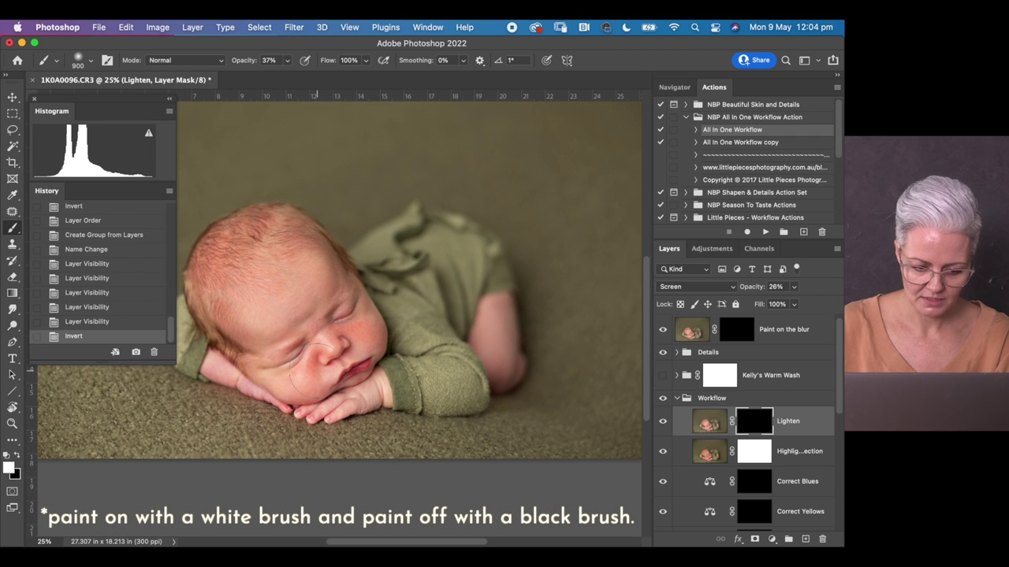
key(bracketleft)
key(bracketleft)
key(bracketleft)
key(bracketleft)
key(bracketleft)
key(bracketleft)
key(bracketleft)
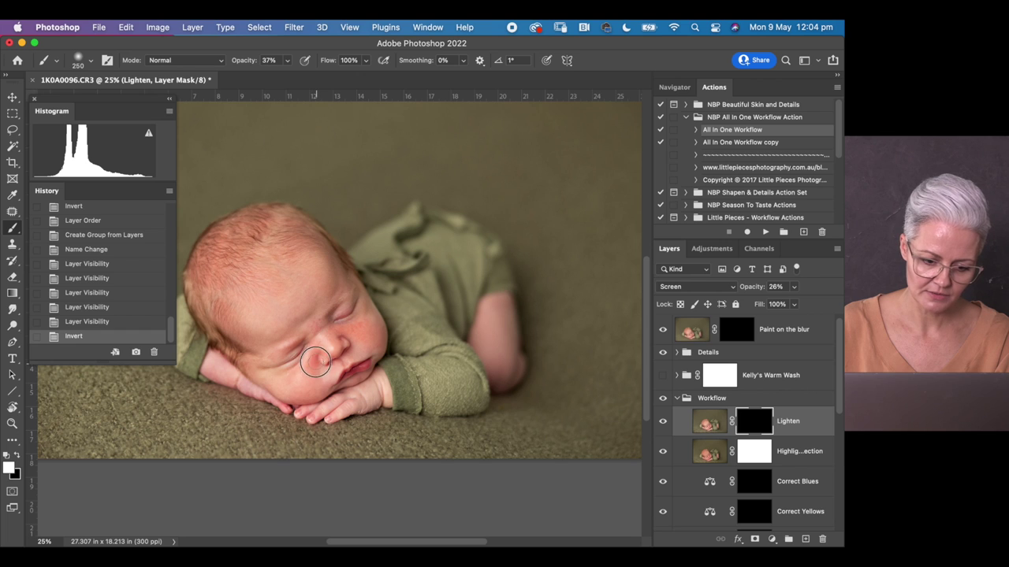
mouse_move(316, 388)
mouse_down()
mouse_move(278, 389)
mouse_move(311, 389)
mouse_up()
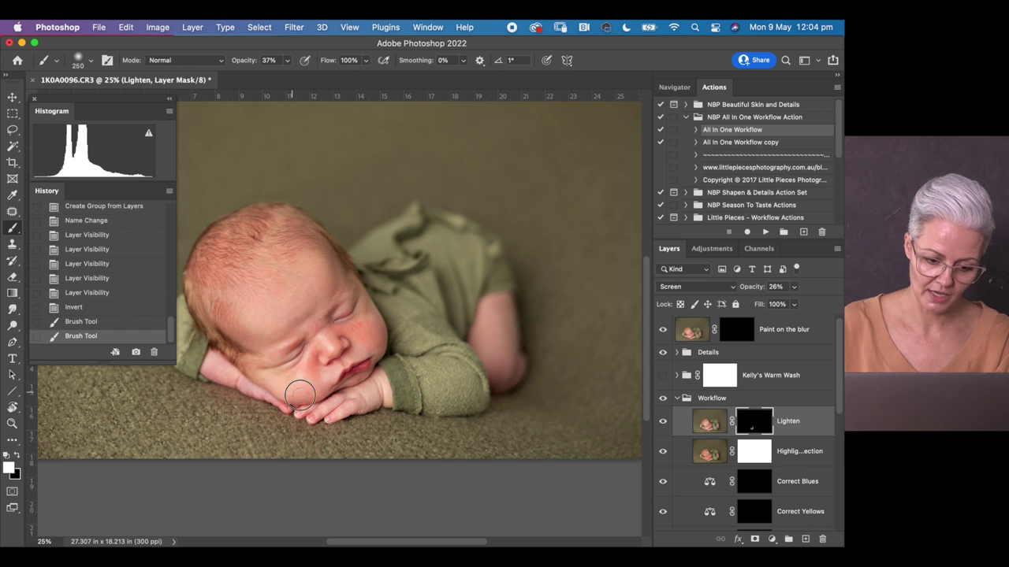
click(310, 359)
click(310, 359)
click(316, 310)
click(316, 310)
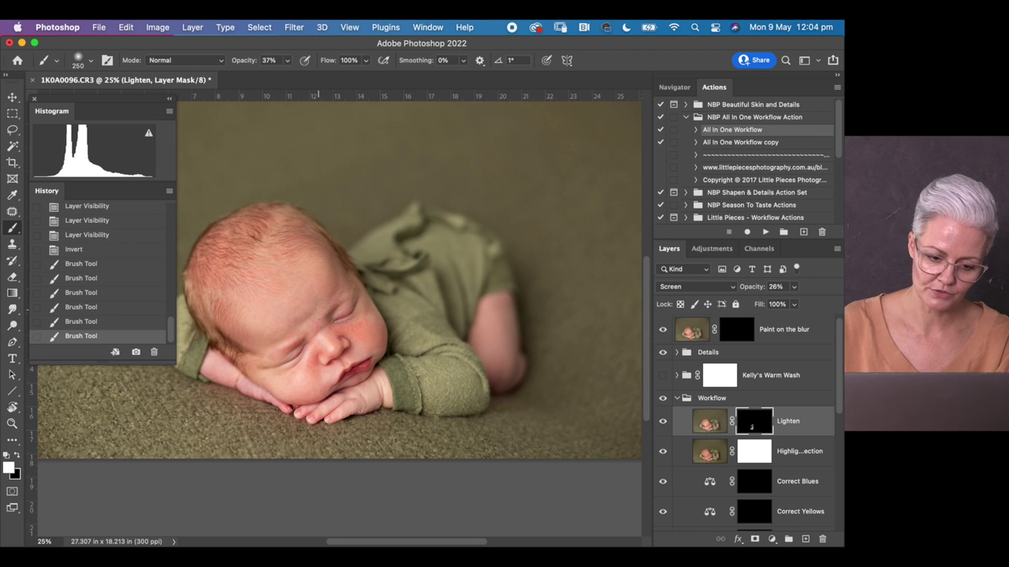
click(318, 329)
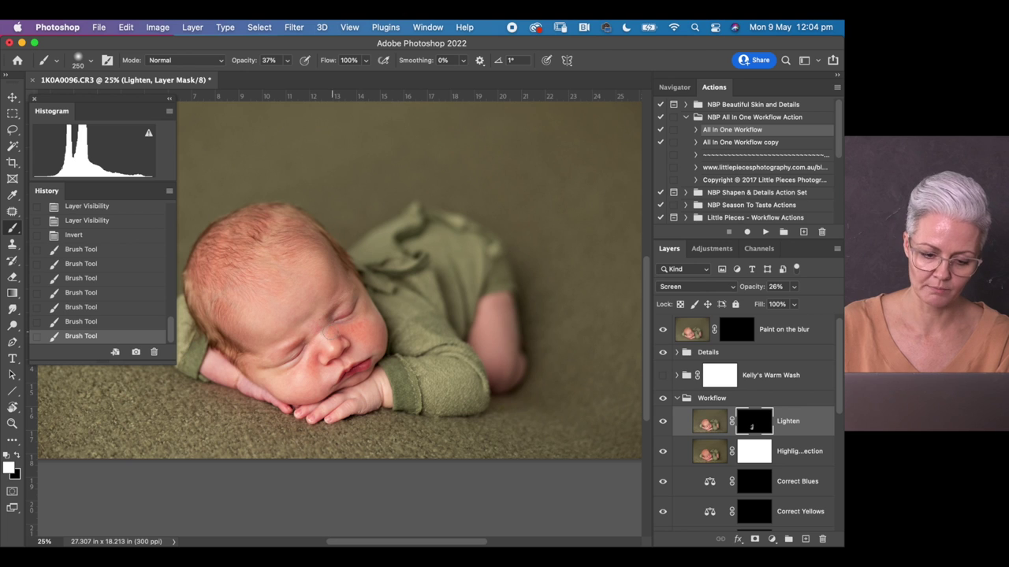
click(338, 332)
click(344, 311)
click(345, 309)
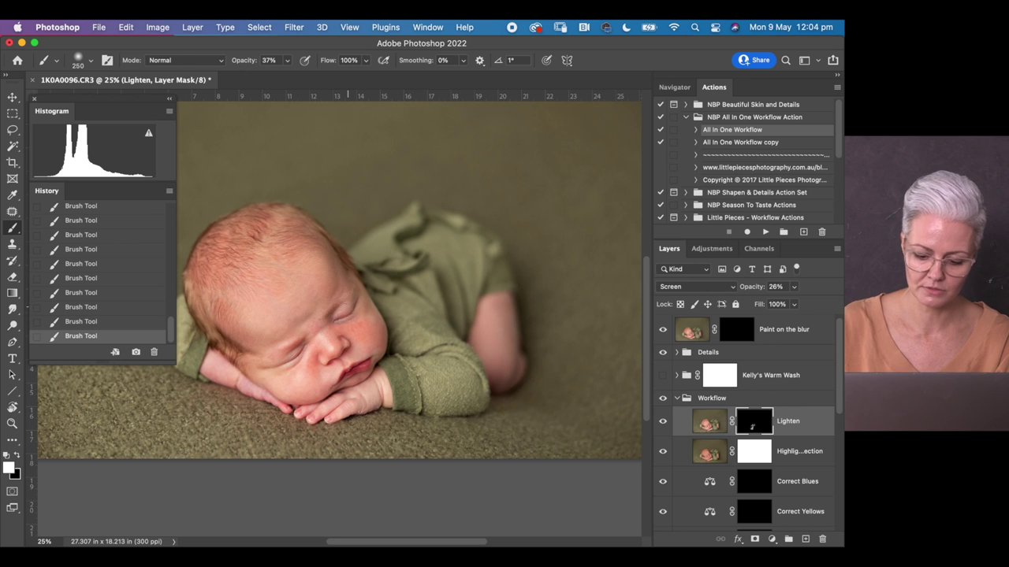
Refine the Lighten mask over the smaller shadows on the baby's face, varying the brush size between 80 and 200 px
key(bracketleft)
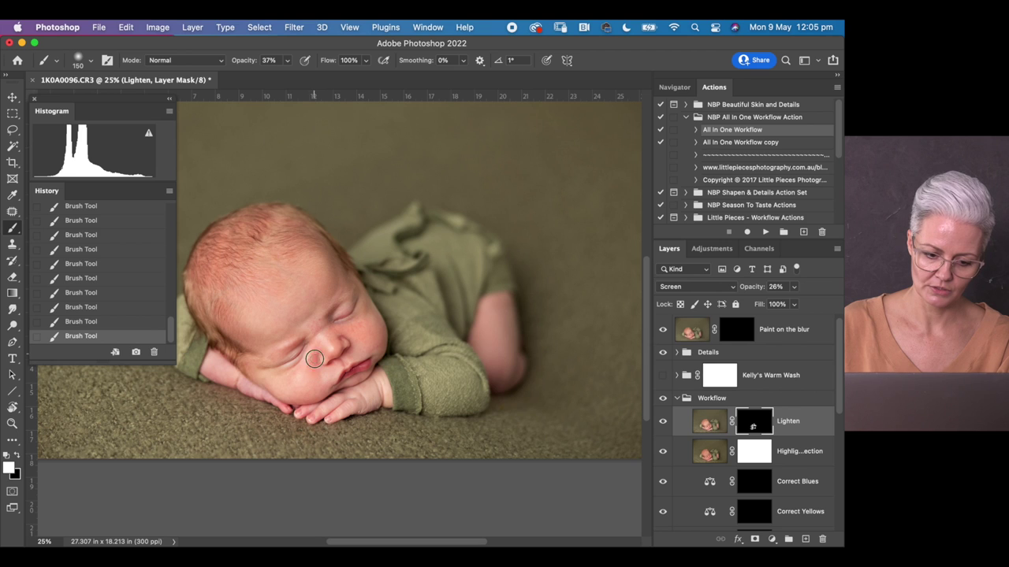
key(bracketleft)
key(bracketleft)
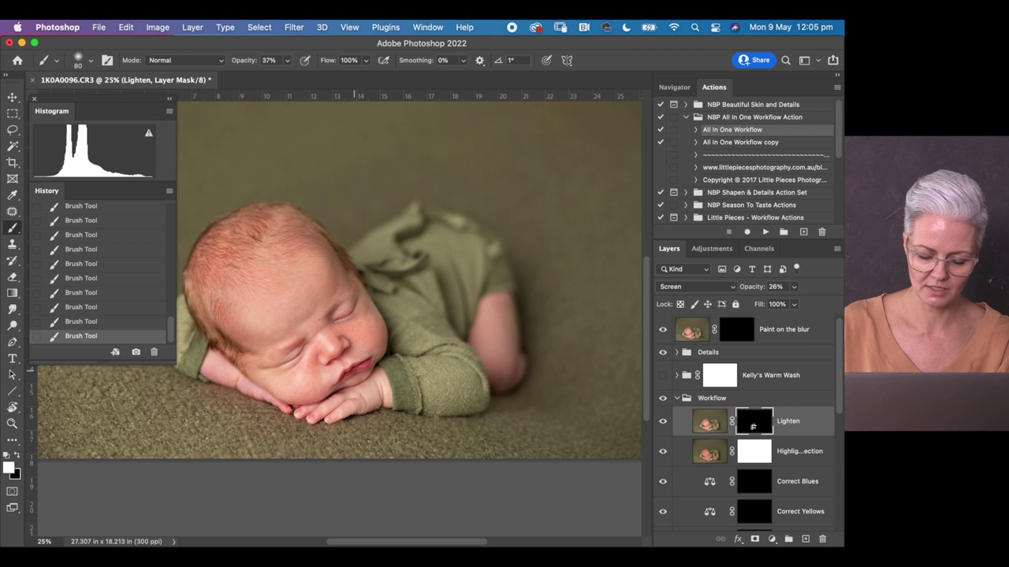
key(bracketright)
key(bracketright)
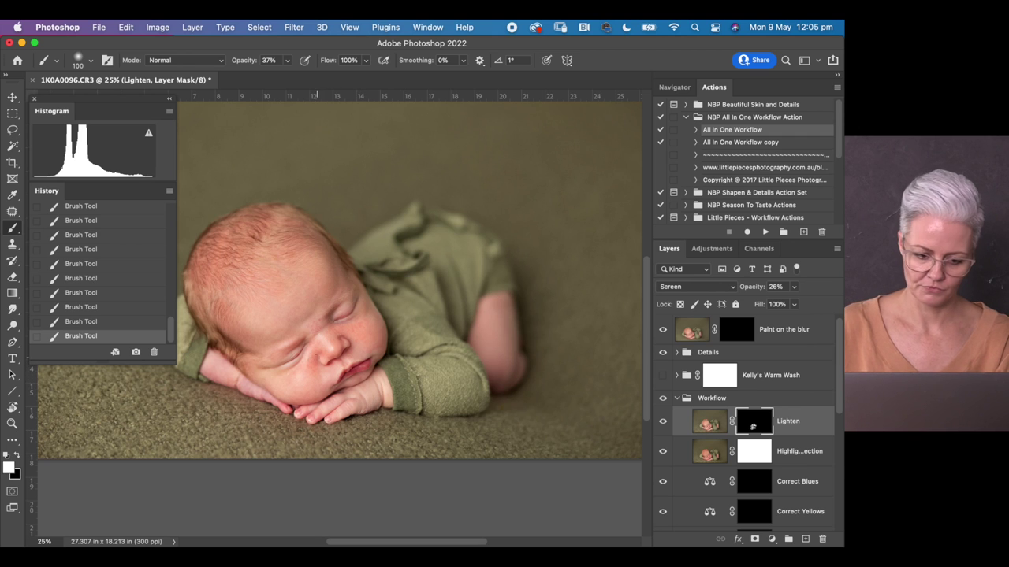
key(bracketright)
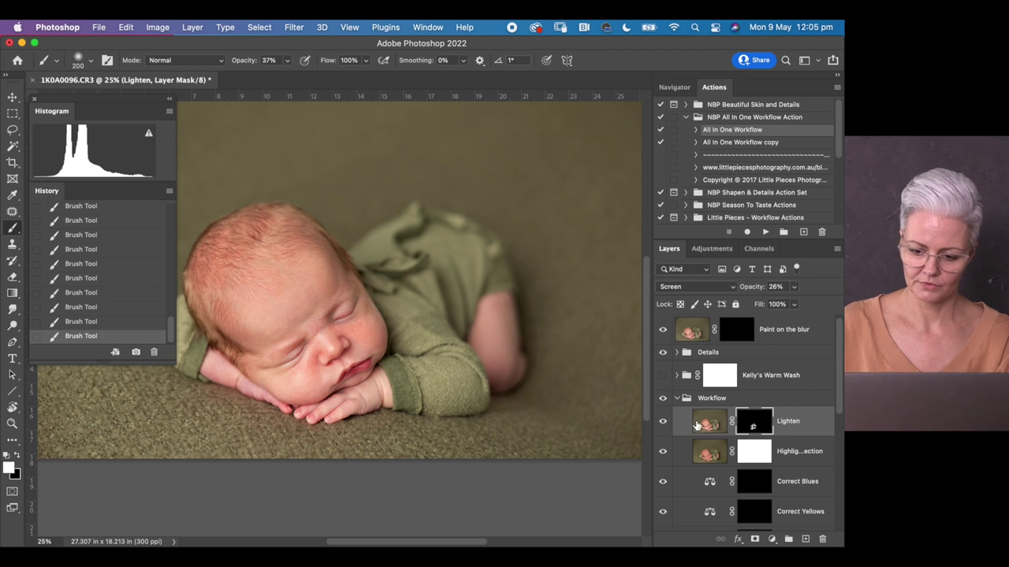
Check the painted areas of the Lighten mask with the red overlay and compare the face with the layer off and on
key(backslash)
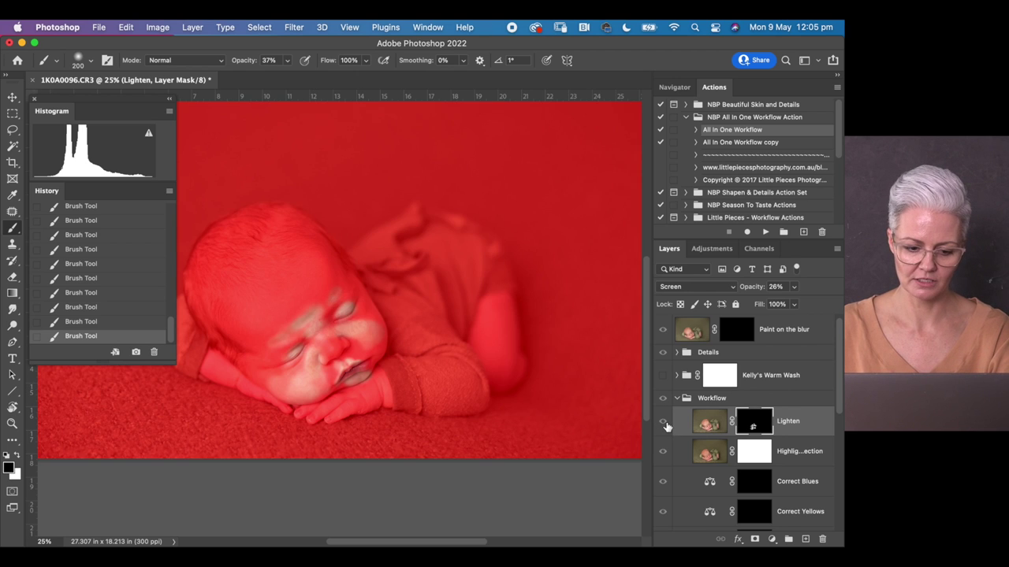
key(backslash)
key(x)
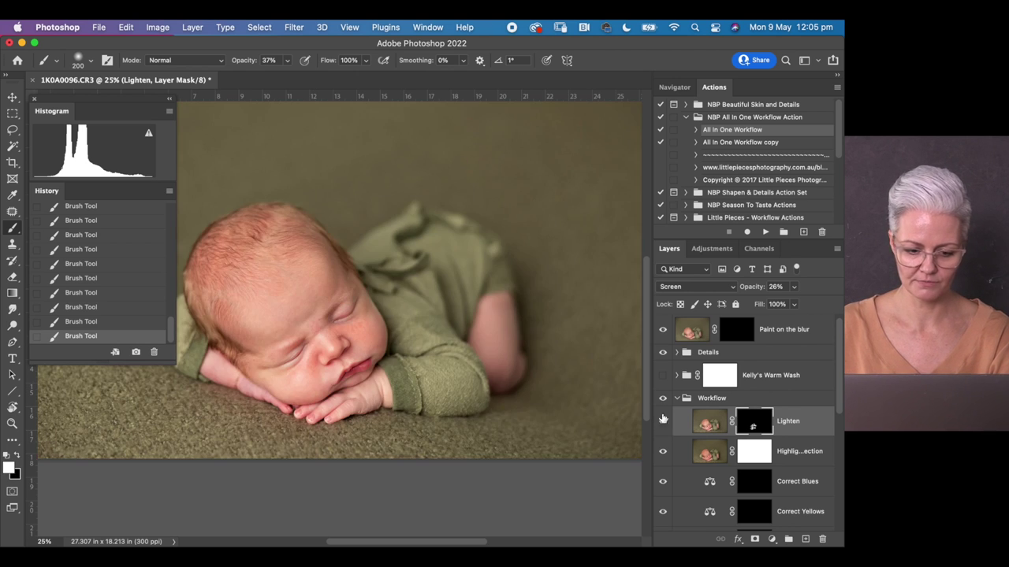
click(662, 421)
click(663, 422)
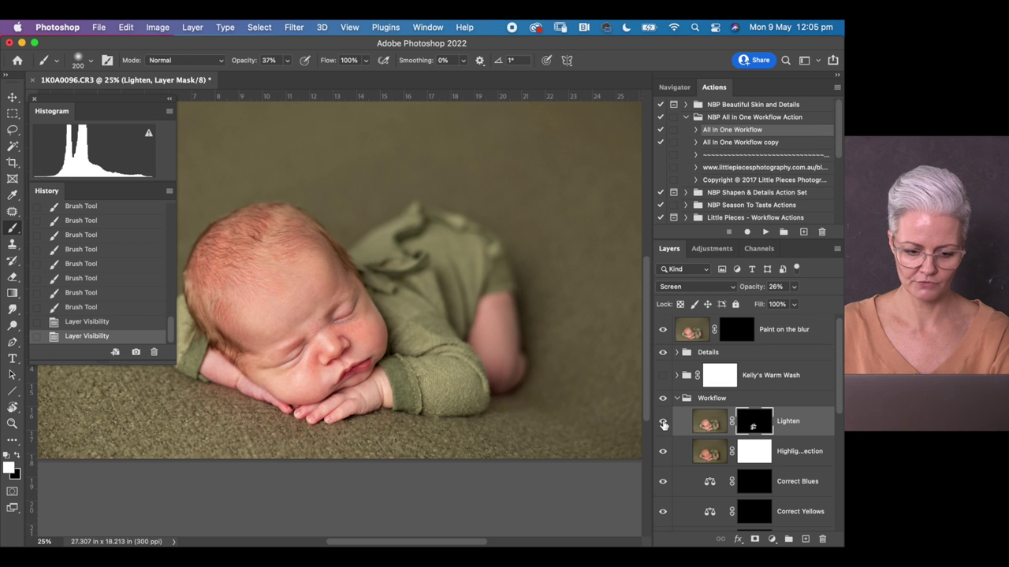
click(663, 421)
click(663, 422)
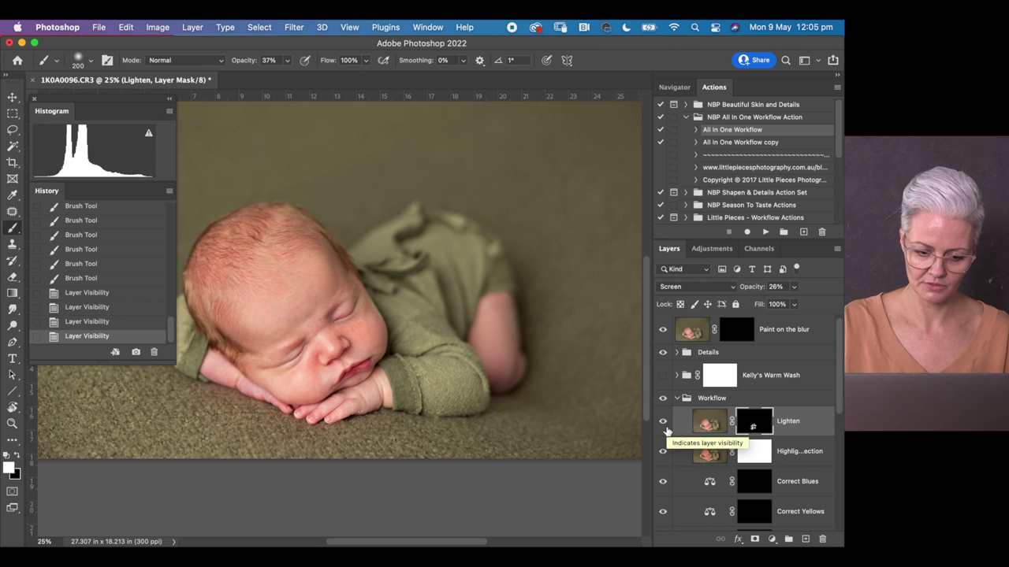
Brush more lightening onto the baby's lower face on the Lighten mask with a larger 400 px white brush
key(super+minus)
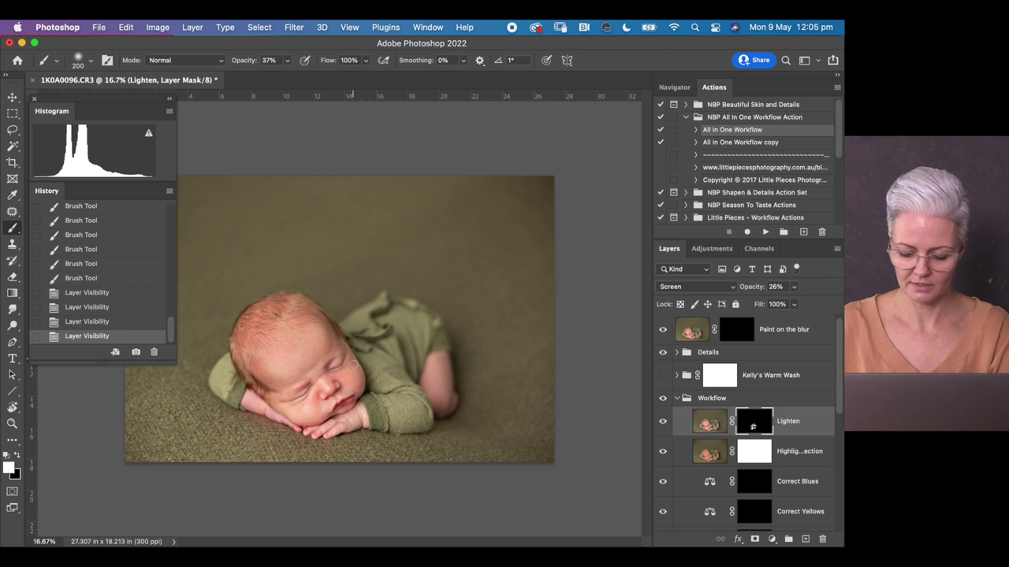
drag(353, 376, 299, 394)
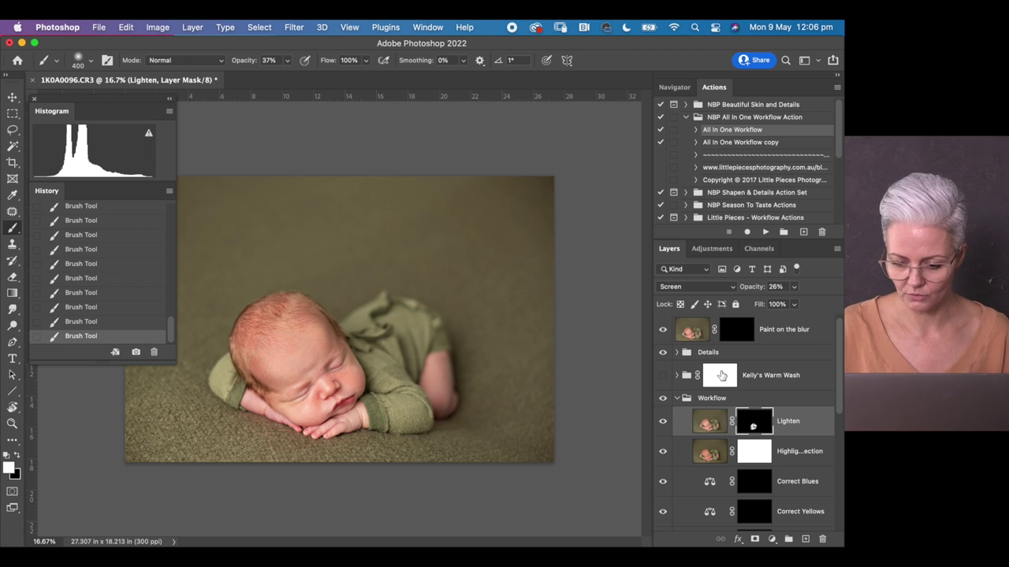
Select the Correct Blues mask and examine the baby's face and hands up close for colour casts
drag(834, 396, 840, 439)
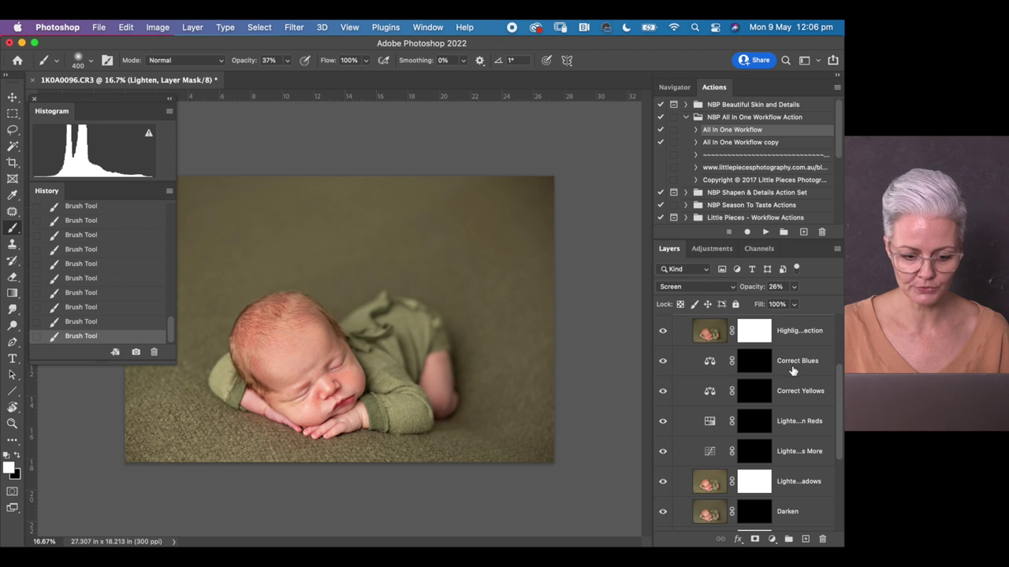
click(753, 370)
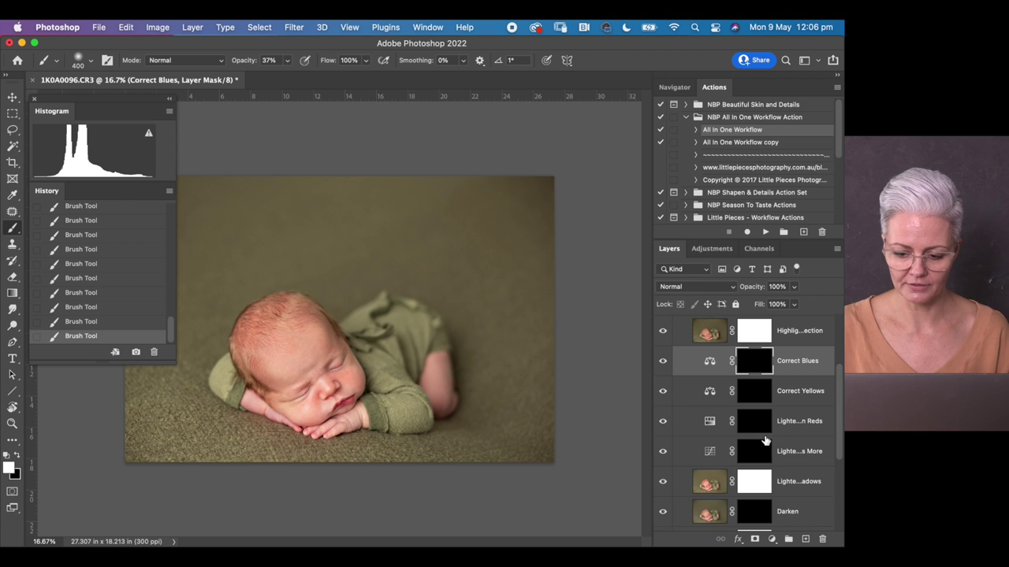
key(super+equal)
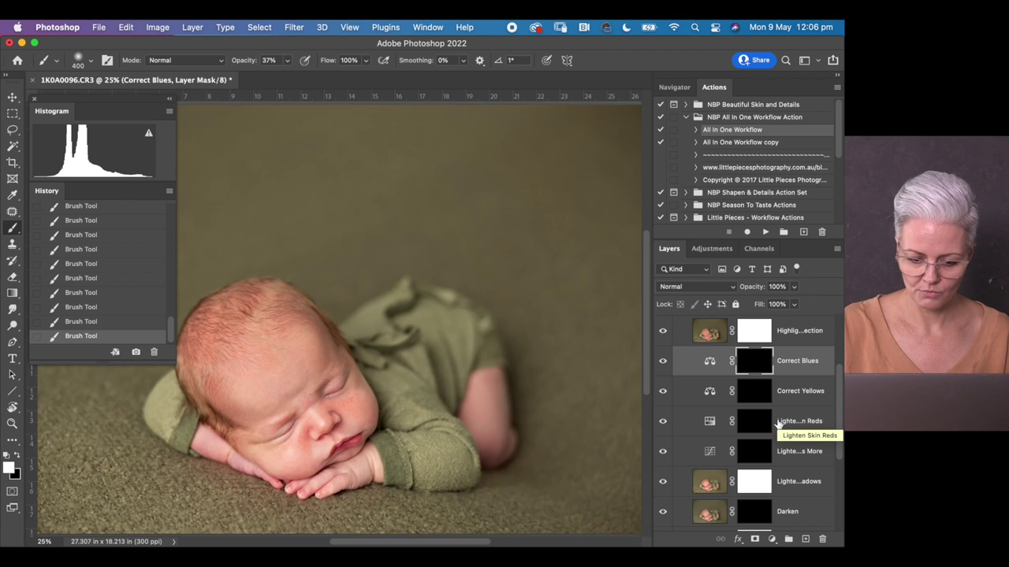
key(super+equal)
drag(486, 354, 490, 314)
scroll(504, 309, down, 5)
scroll(504, 309, left, 5)
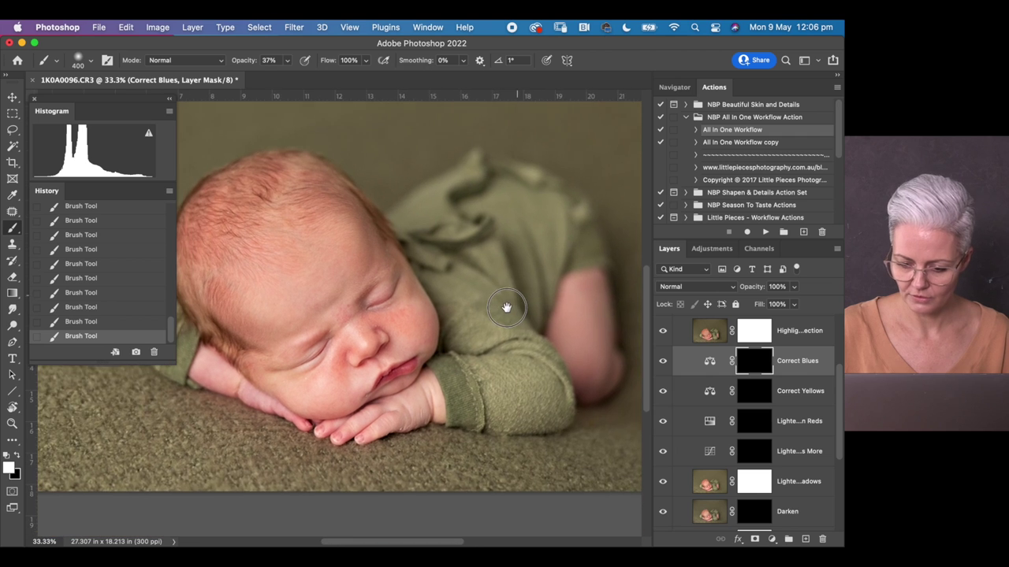
key(super+equal)
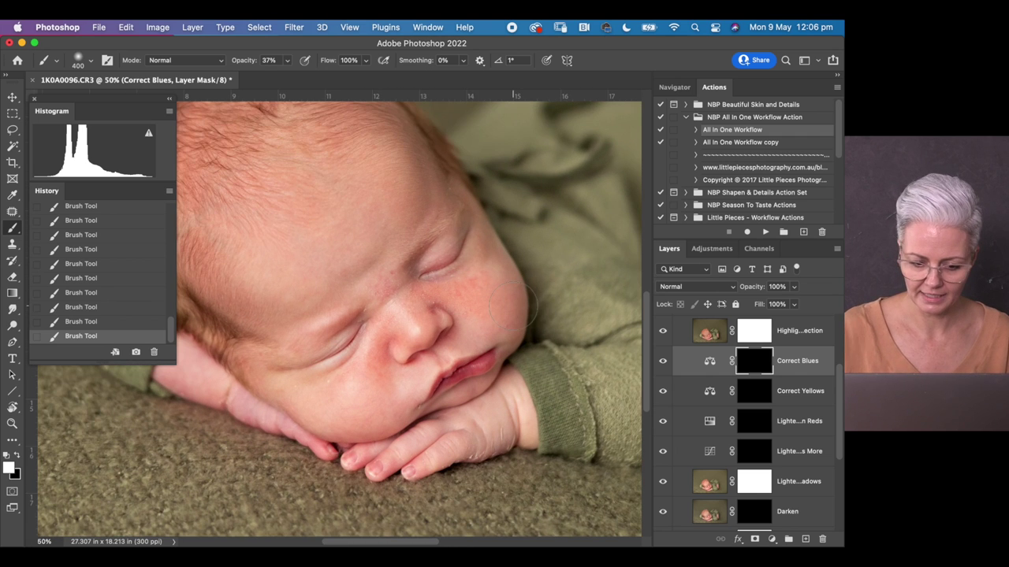
scroll(551, 346, up, 3)
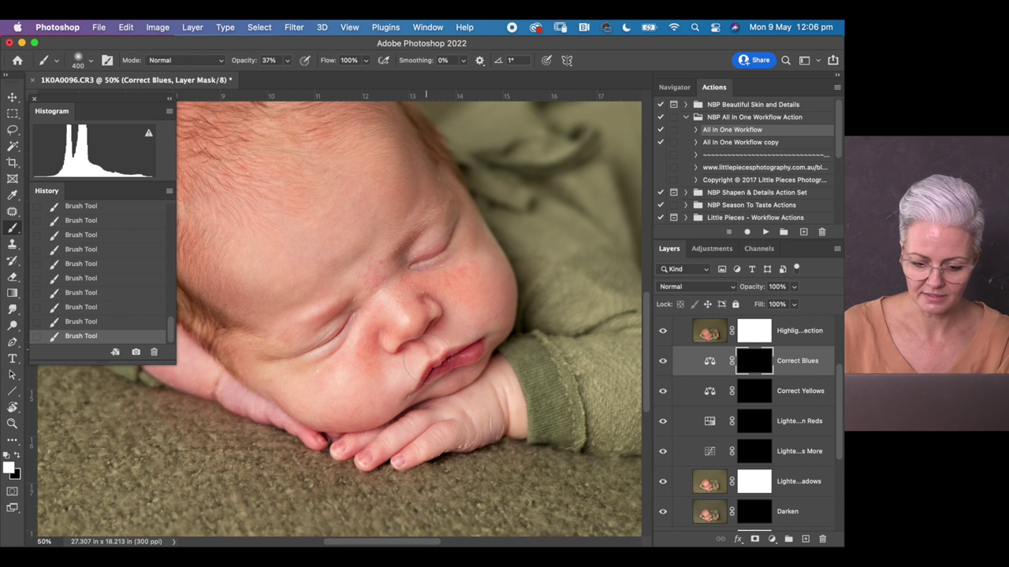
drag(448, 413, 500, 405)
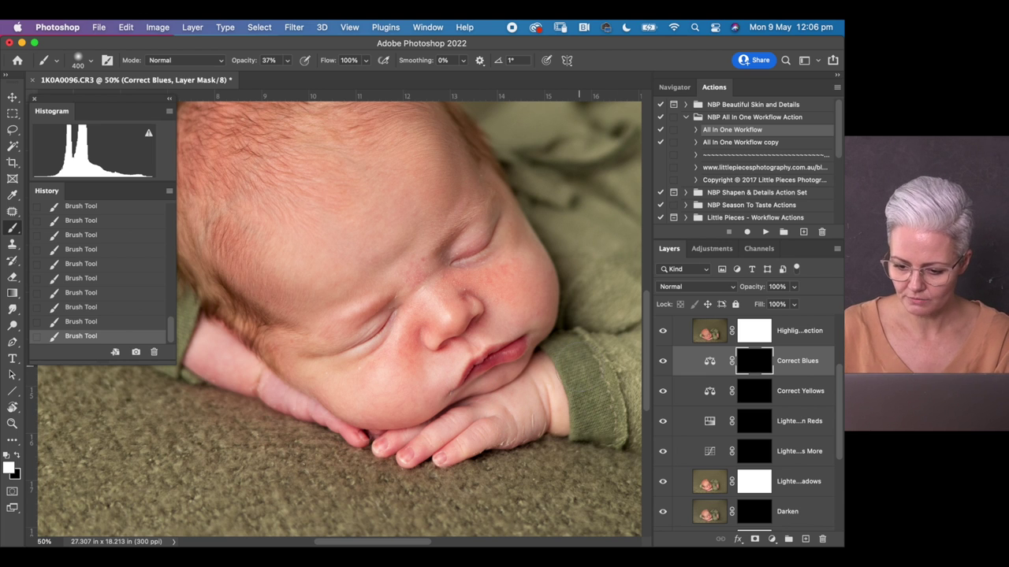
On the Lighten Skin Reds mask, paint white over the red cheek beside the nose with a 250 px brush at 31% opacity
click(755, 424)
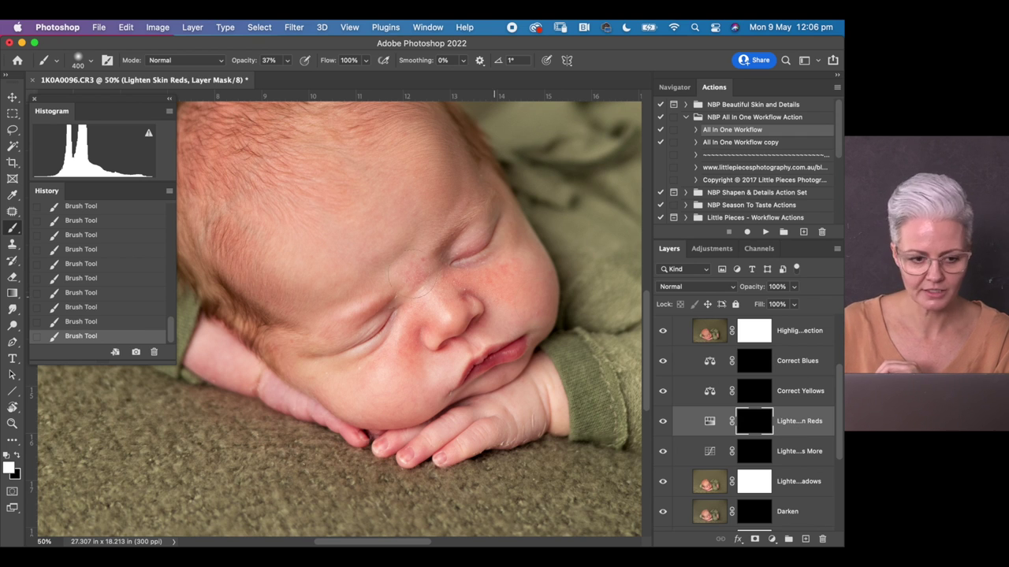
click(246, 65)
text(31)
key(Return)
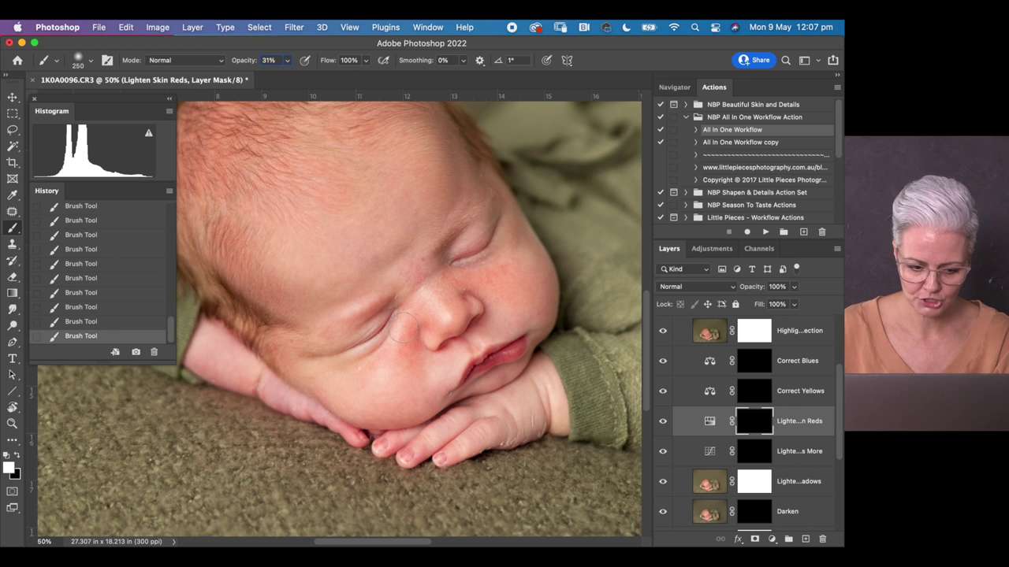
drag(408, 327, 414, 331)
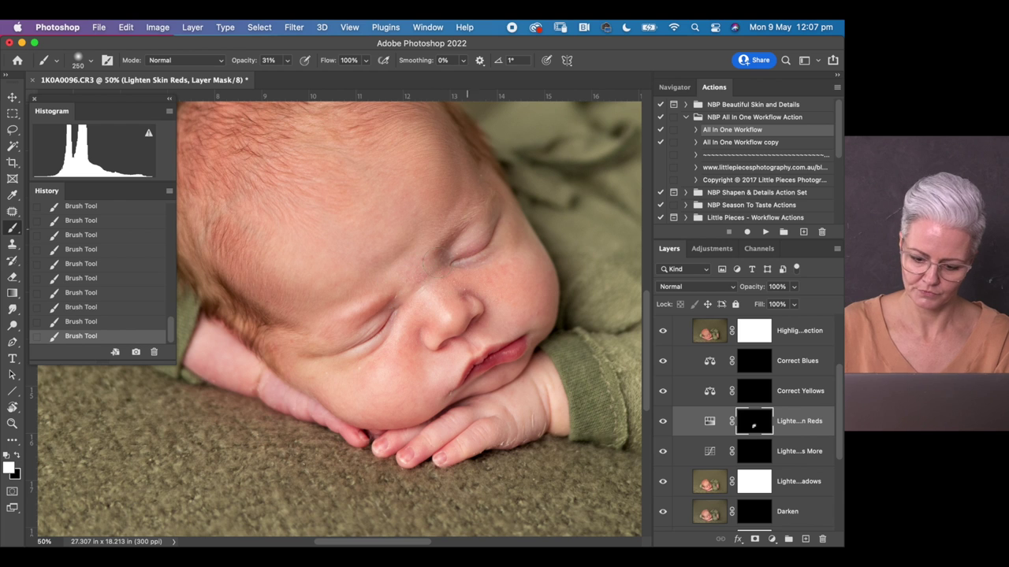
Paint the Lighten Skin Reds mask over the nose, brow and temple, varying the brush size between 150 and 200 px
key(bracketleft)
key(bracketleft)
key(bracketleft)
mouse_move(409, 266)
mouse_down()
mouse_move(327, 308)
mouse_move(312, 336)
mouse_move(395, 339)
mouse_move(378, 358)
mouse_move(398, 326)
mouse_move(417, 369)
mouse_move(438, 339)
mouse_move(461, 354)
mouse_up()
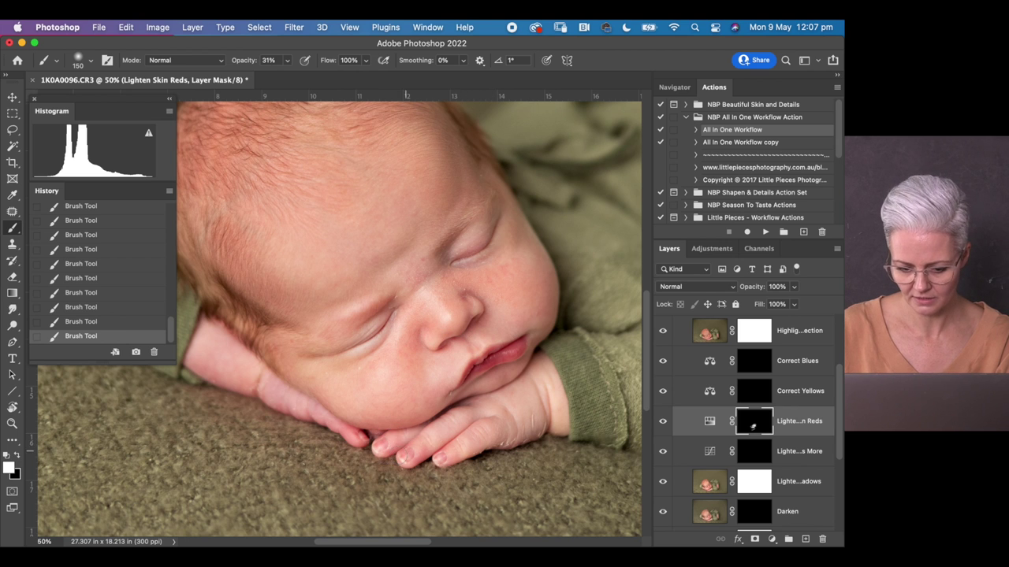
key(bracketright)
key(bracketright)
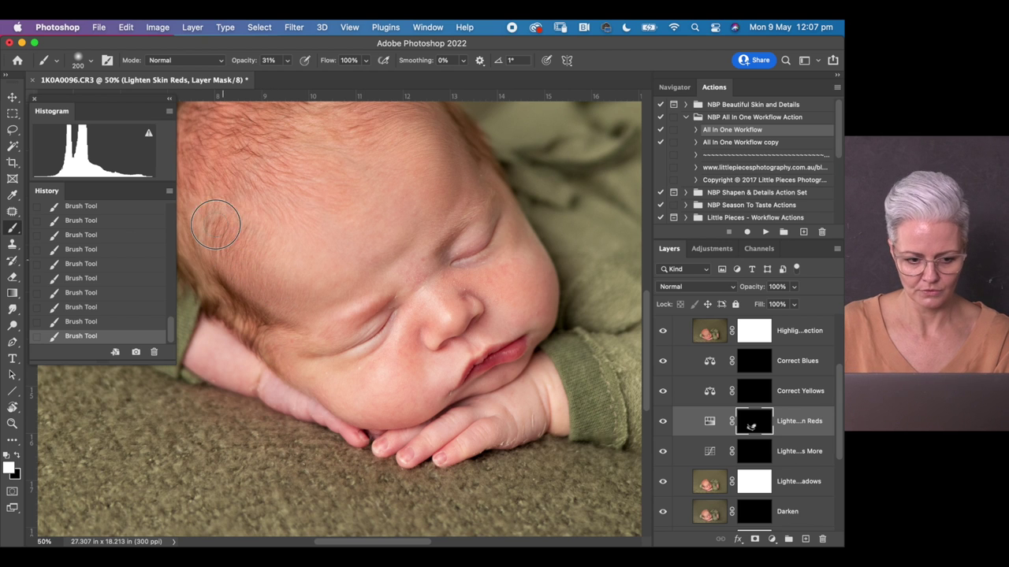
key(bracketleft)
key(bracketleft)
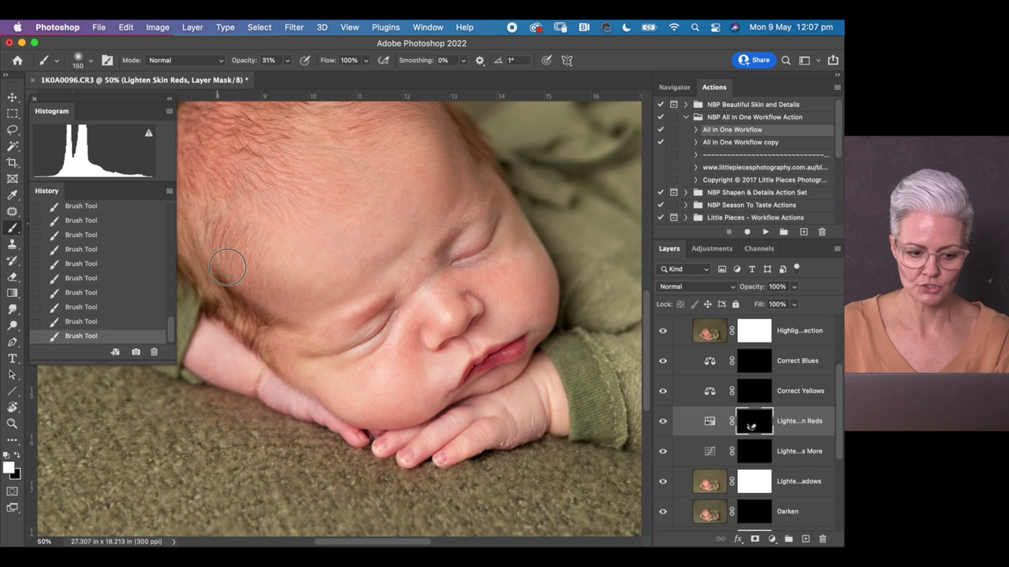
Paint the Lighten Skin Reds mask over the baby's scalp with a 500 px brush, refining with a 200 px brush
key(super+minus)
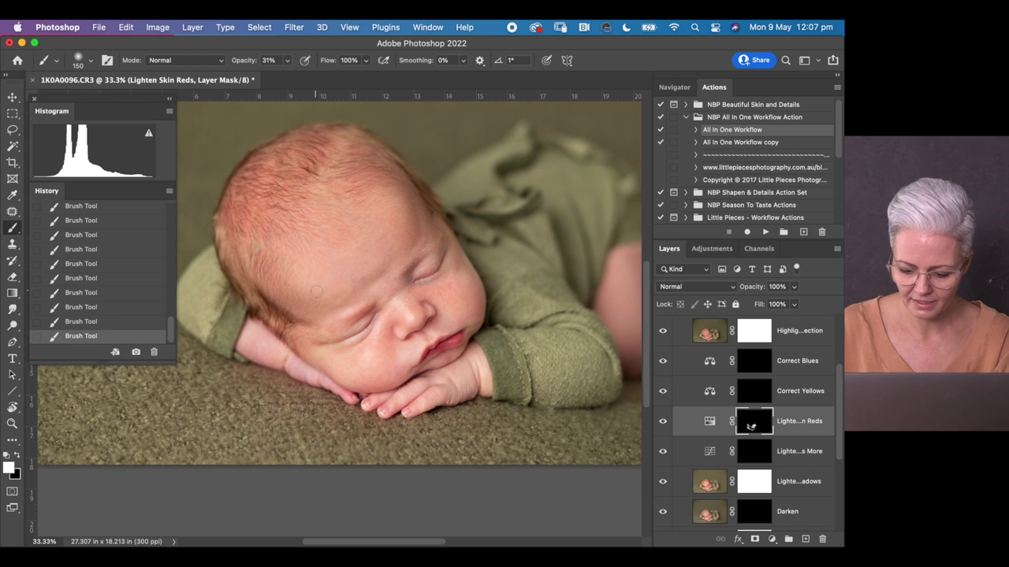
key(bracketright)
key(bracketright)
key(bracketright)
key(bracketright)
key(bracketright)
key(bracketright)
mouse_move(244, 228)
mouse_down()
mouse_move(232, 208)
mouse_move(268, 189)
mouse_move(277, 201)
mouse_up()
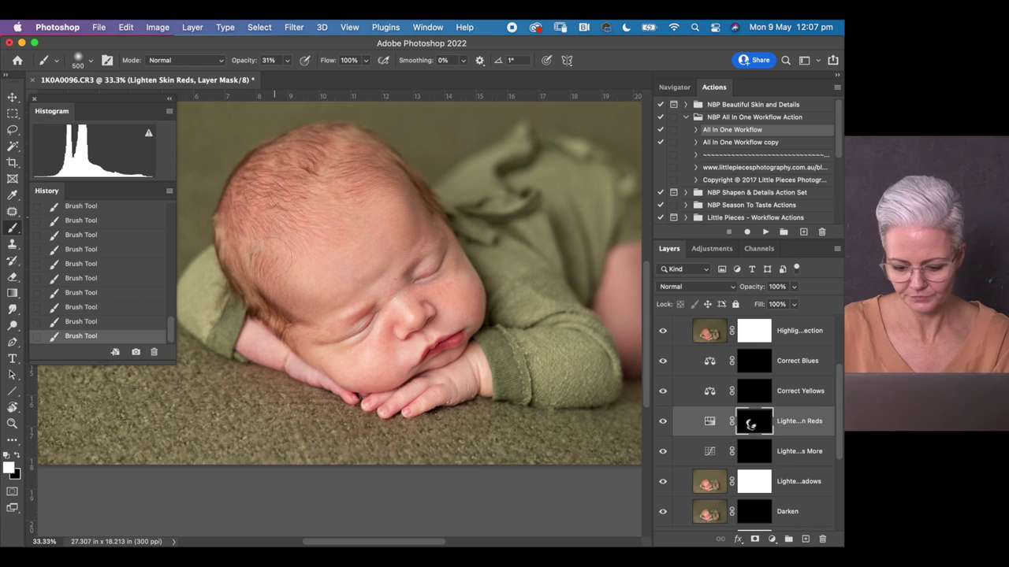
key(bracketleft)
key(bracketleft)
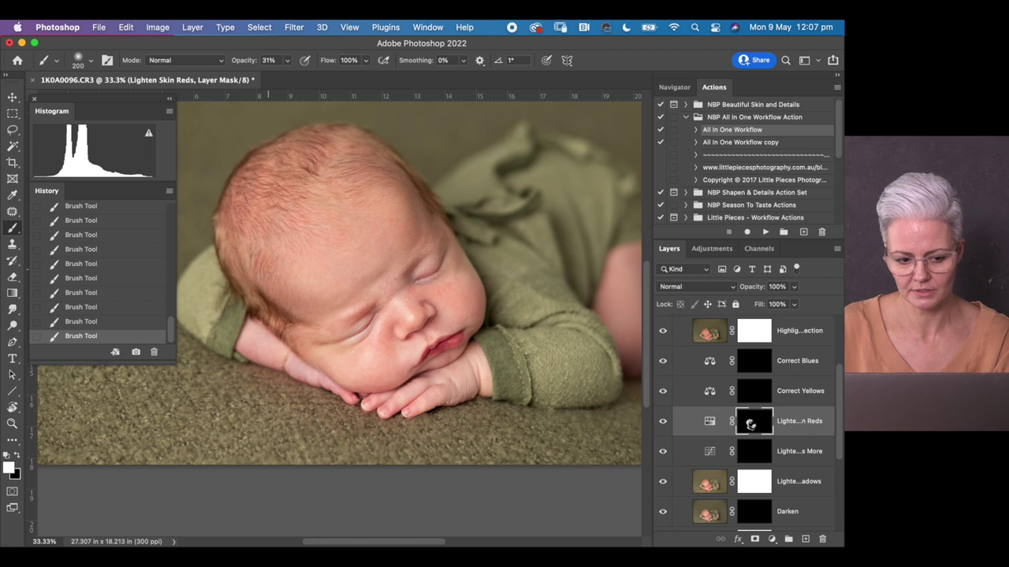
Touch up the small red areas around the mouth and arm on the Lighten Skin Reds mask with 80 to 125 px brushes
key(super+plus)
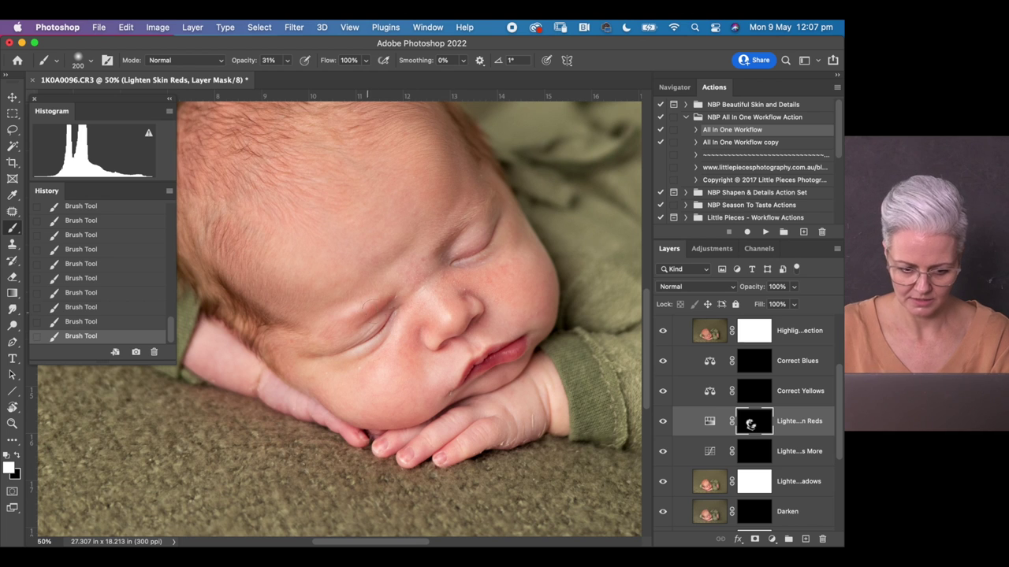
key(bracketleft)
key(bracketleft)
key(bracketleft)
key(bracketleft)
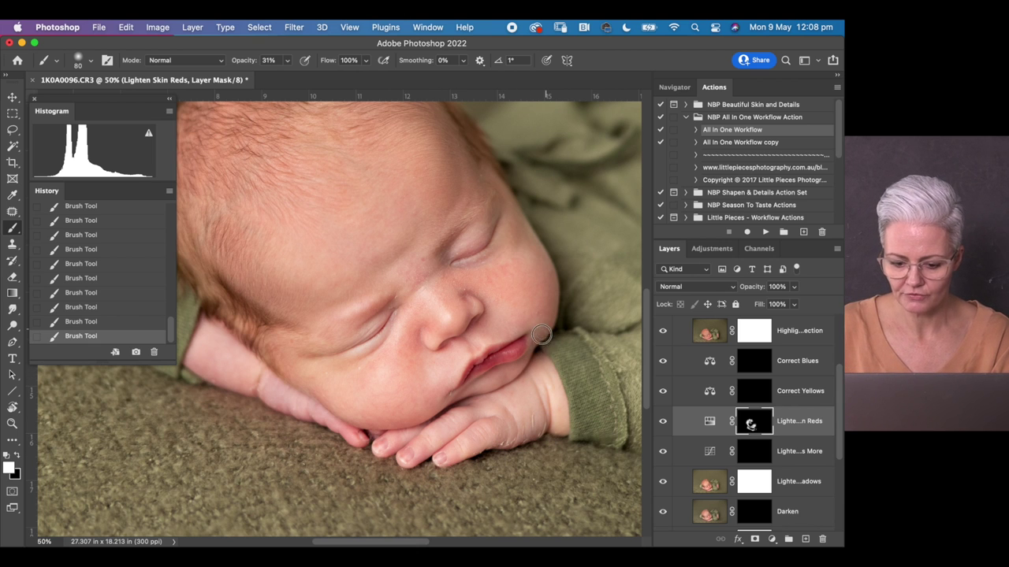
key(bracketright)
key(bracketright)
key(bracketright)
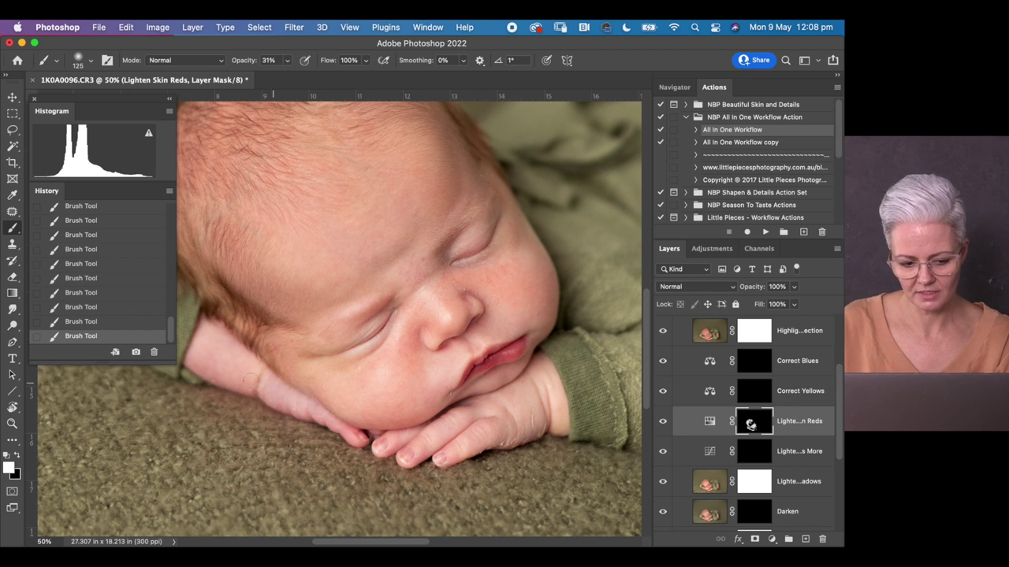
Compare the baby's skin with the Lighten Skin Reds layer off and on, leaving the layer visible
click(664, 422)
click(663, 424)
click(662, 424)
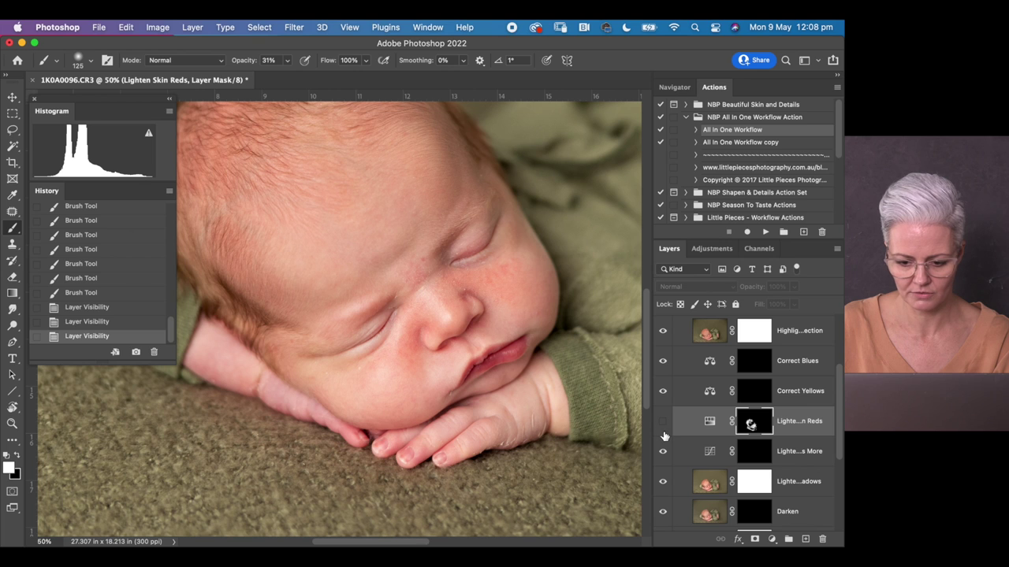
click(663, 424)
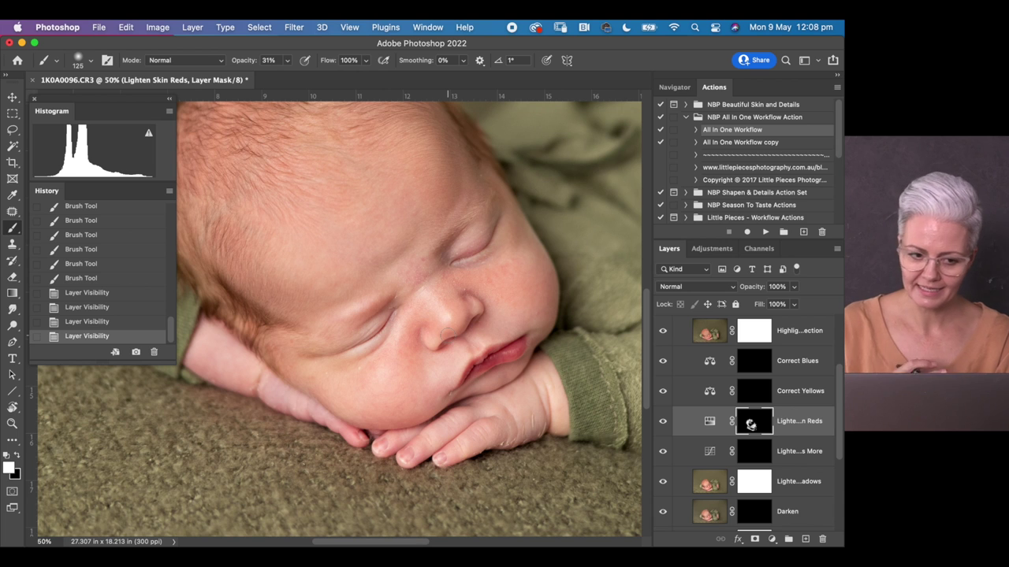
On the Lighten Reds More mask, paint over the fingers and wrist beneath the face with a 70 px brush at 9% opacity
click(760, 455)
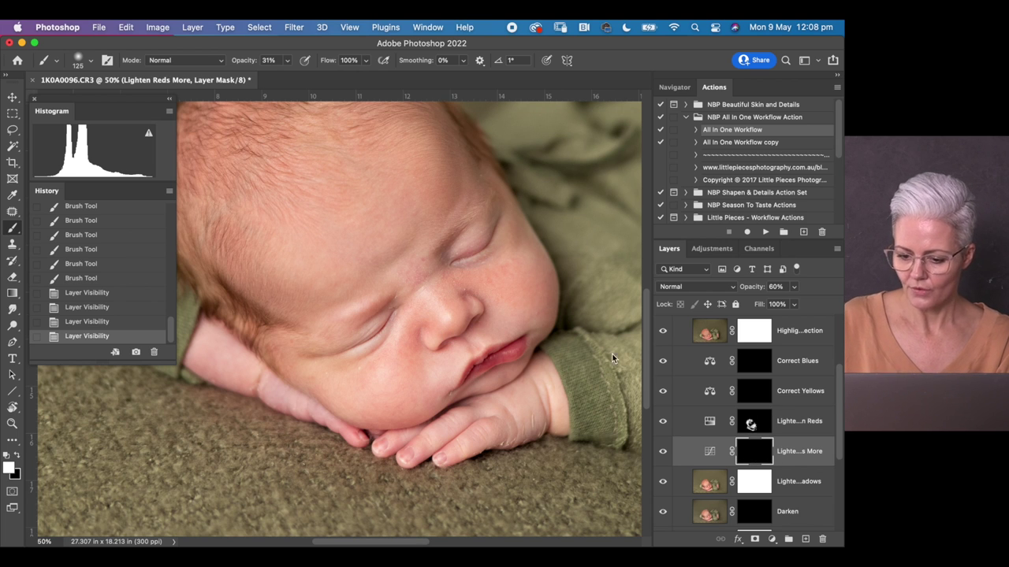
drag(247, 65, 236, 68)
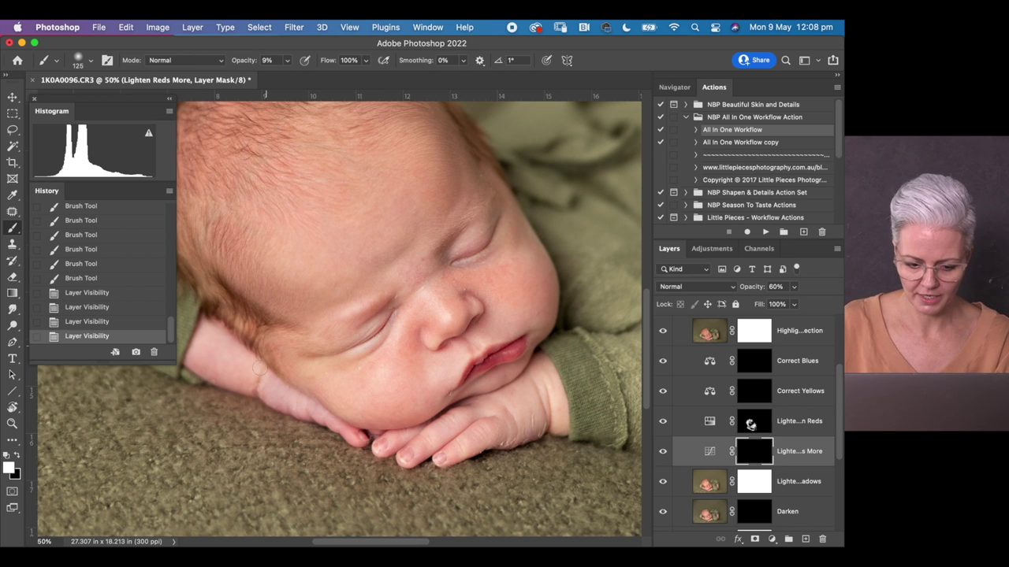
key(bracketleft)
key(bracketleft)
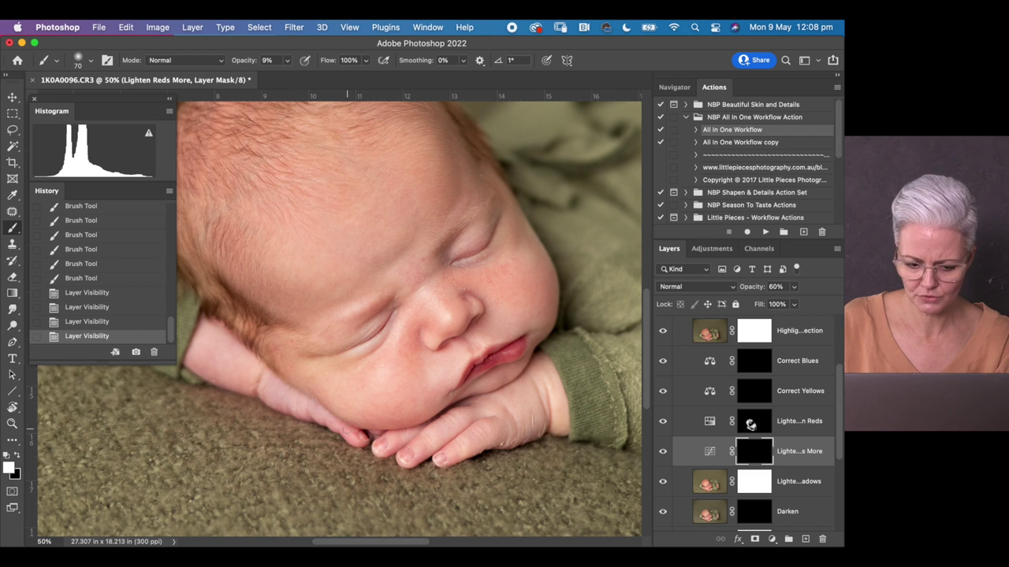
mouse_move(355, 435)
mouse_down()
mouse_move(340, 432)
mouse_move(361, 443)
mouse_move(351, 437)
mouse_up()
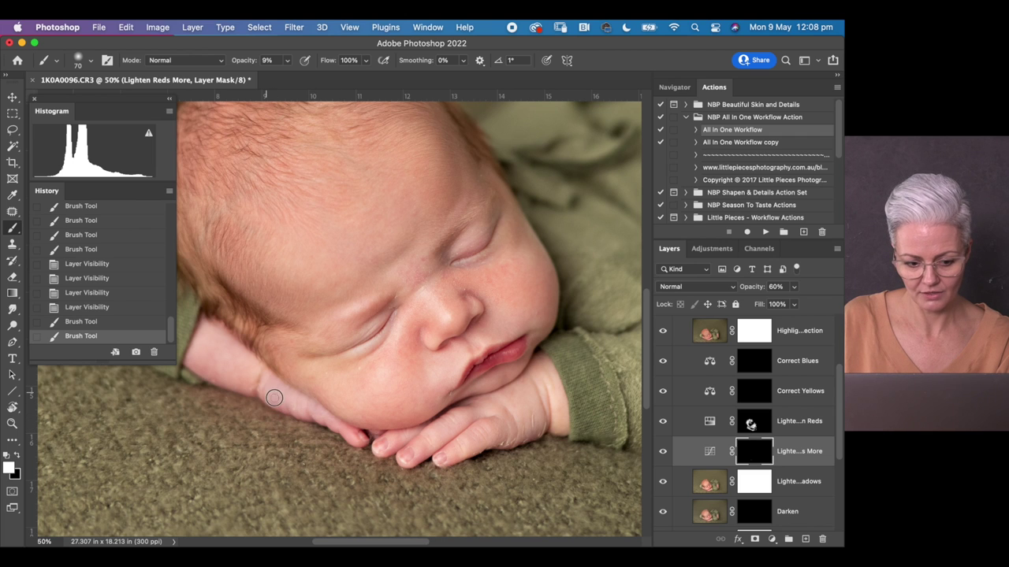
drag(273, 383, 319, 412)
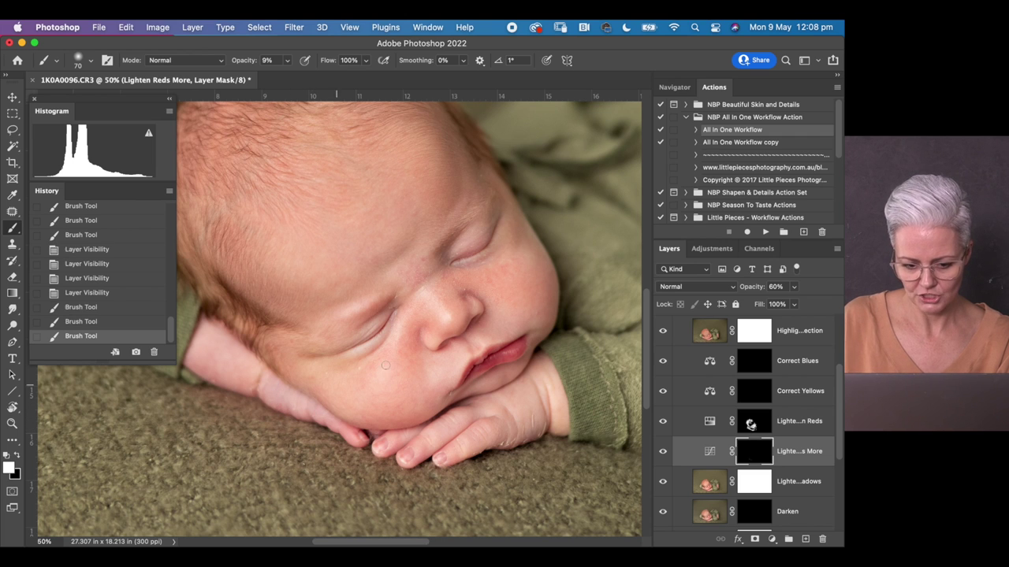
Dab white over the red patch on the cheek beside the nose on the Lighten Reds More mask with a 45 px brush
click(413, 345)
click(418, 318)
click(410, 347)
click(408, 340)
click(405, 326)
click(399, 346)
click(416, 348)
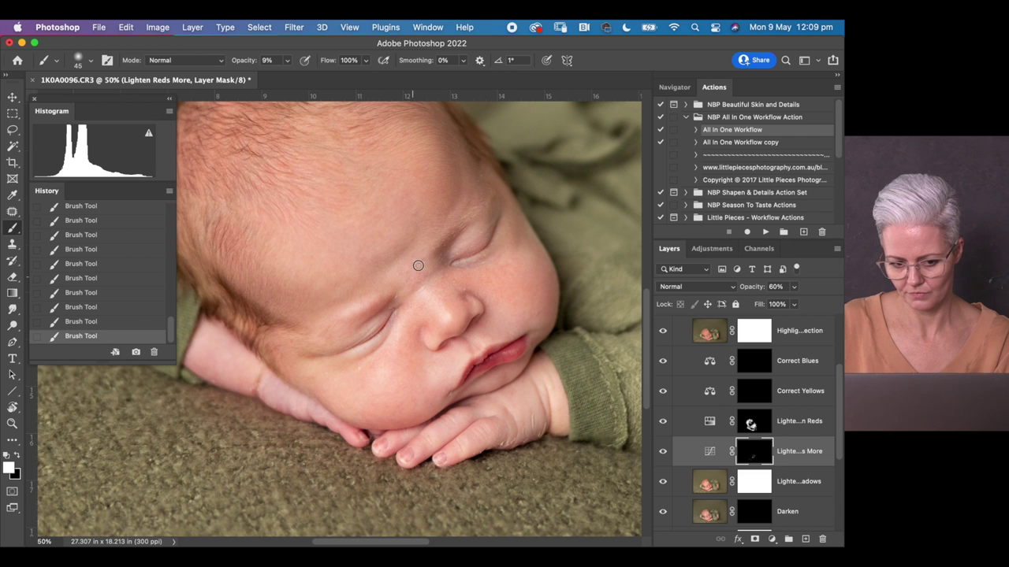
Enlarge the brush to 300 px and paint the Lighten Reds More mask over the baby's forehead
key(bracketright)
key(bracketright)
key(bracketright)
key(bracketright)
key(bracketright)
key(bracketright)
key(bracketright)
key(bracketright)
key(bracketright)
key(bracketright)
key(bracketright)
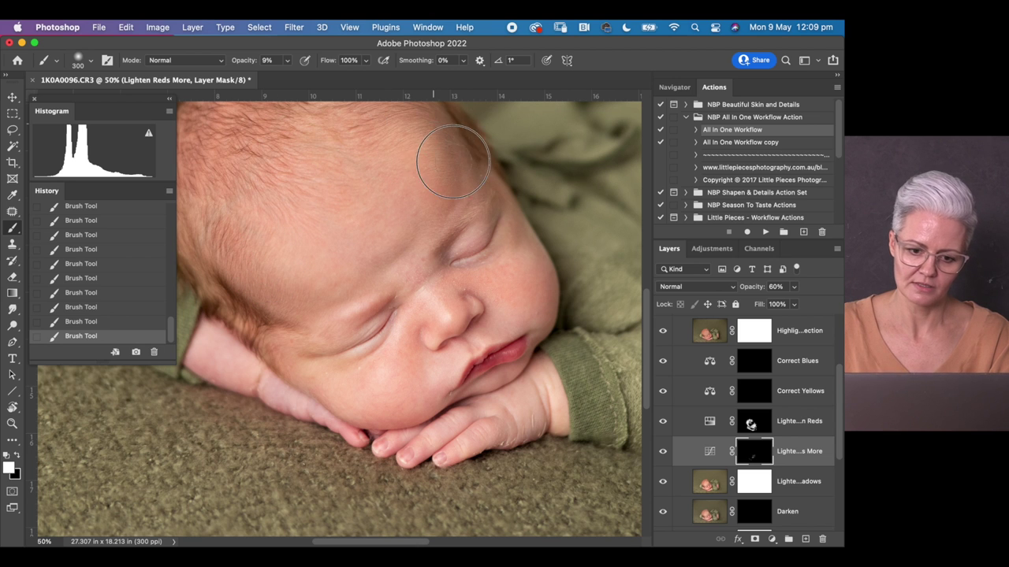
Reduce the brush to 80 px and paint the Lighten Reds More mask over the baby's fingers
key(super+minus)
key(bracketleft)
key(bracketleft)
key(bracketleft)
key(bracketleft)
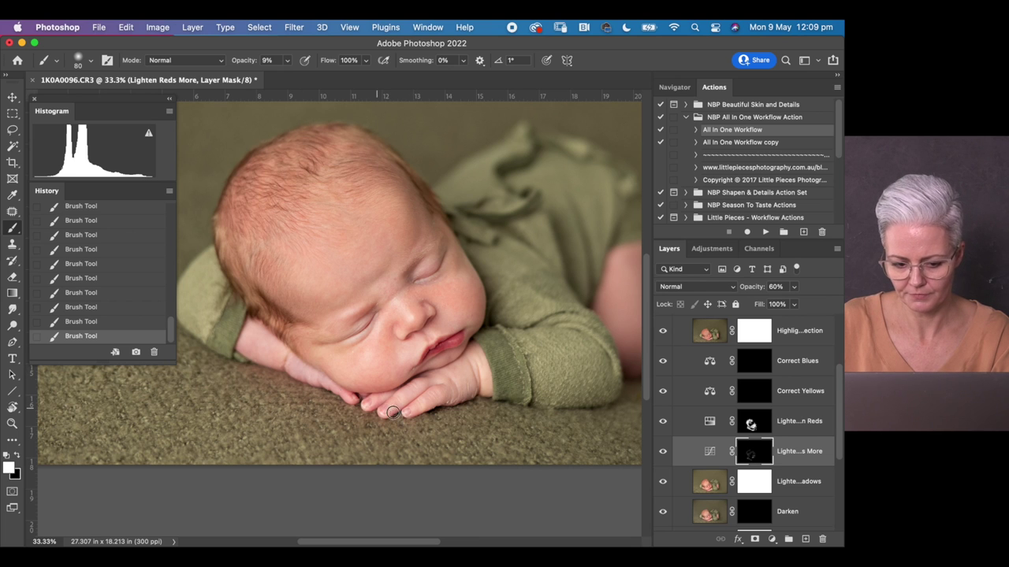
Paint the Lighten Skin Reds mask over the baby's bare leg with a 500 px brush at 9% opacity
drag(493, 386, 347, 375)
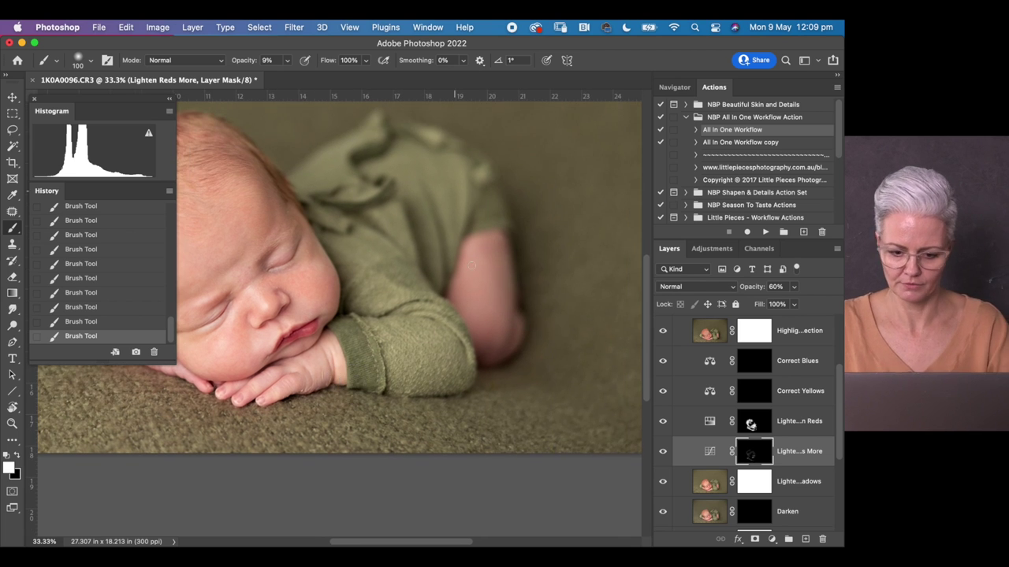
click(764, 433)
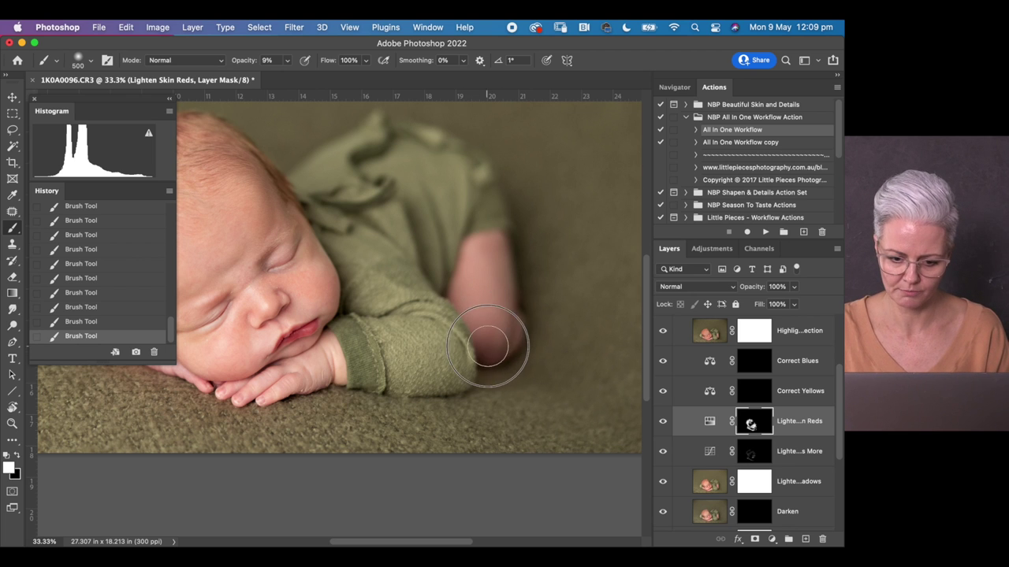
mouse_move(489, 276)
mouse_down()
mouse_move(508, 329)
mouse_move(469, 330)
mouse_move(485, 342)
mouse_move(520, 324)
mouse_move(496, 351)
mouse_move(499, 337)
mouse_move(535, 341)
mouse_up()
Set the brush opacity to 27% for further work on the Lighten Skin Reds mask
key(super+minus)
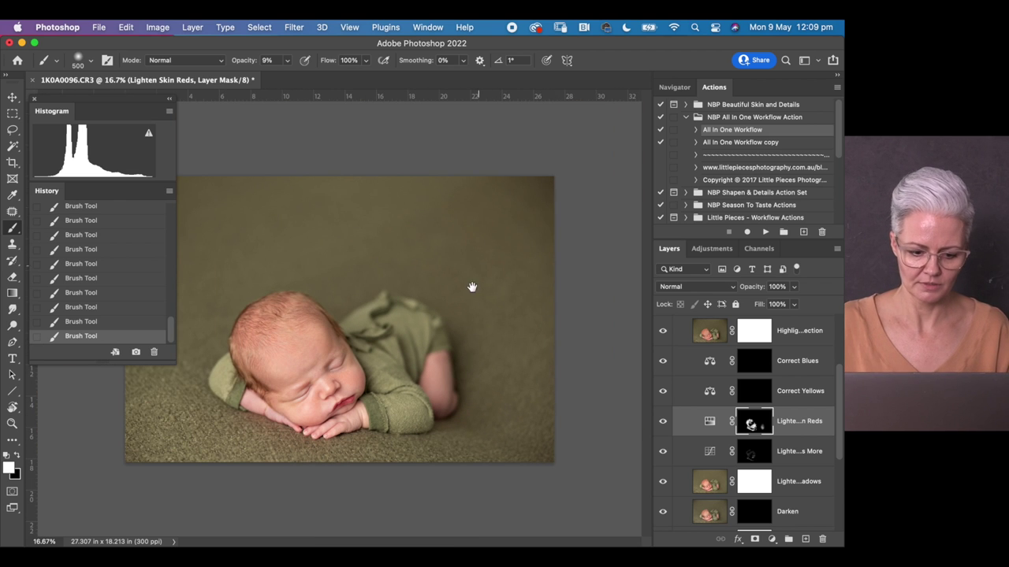
key(super+plus)
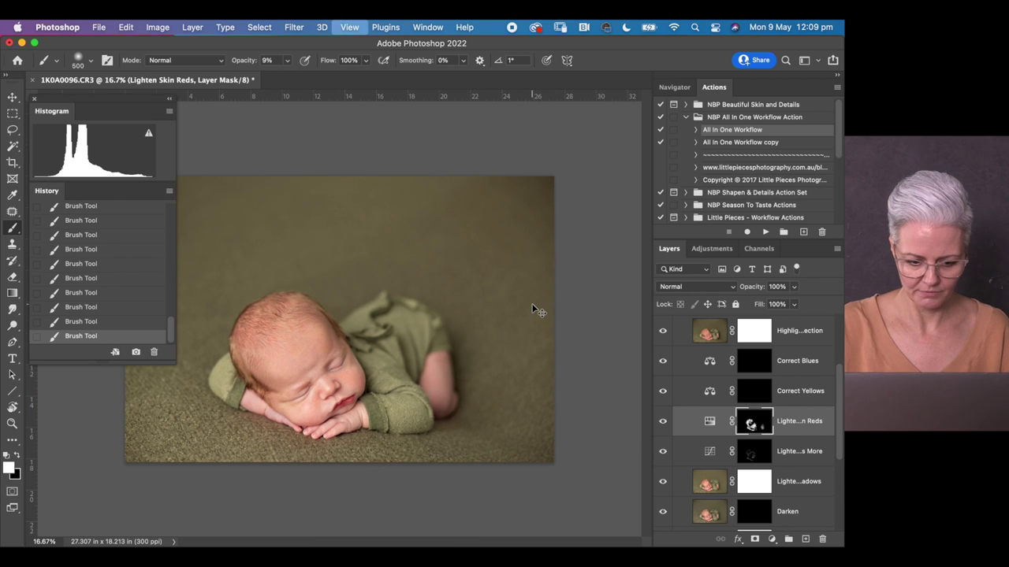
drag(500, 313, 423, 163)
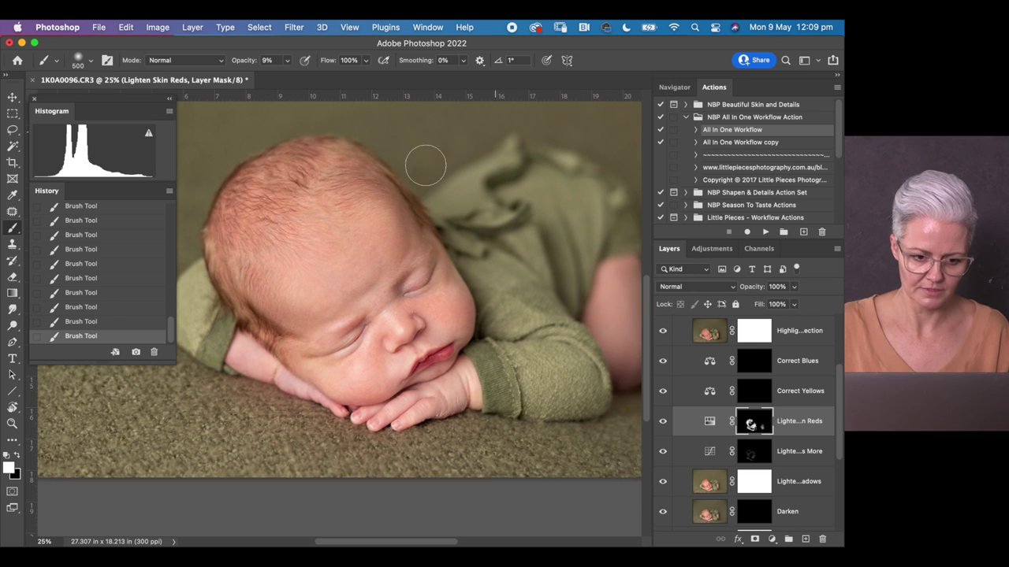
key(super+plus)
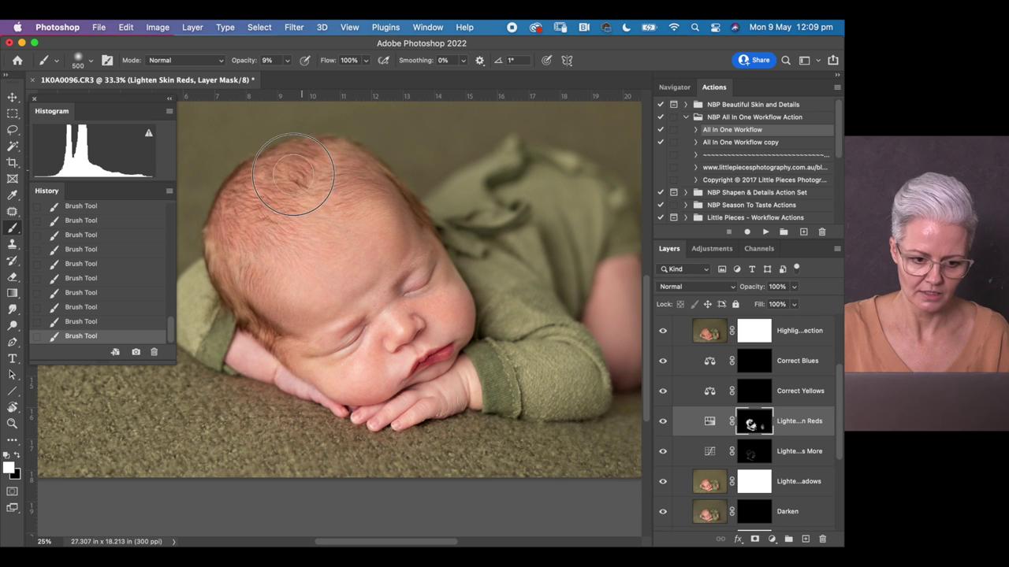
text(27)
key(Return)
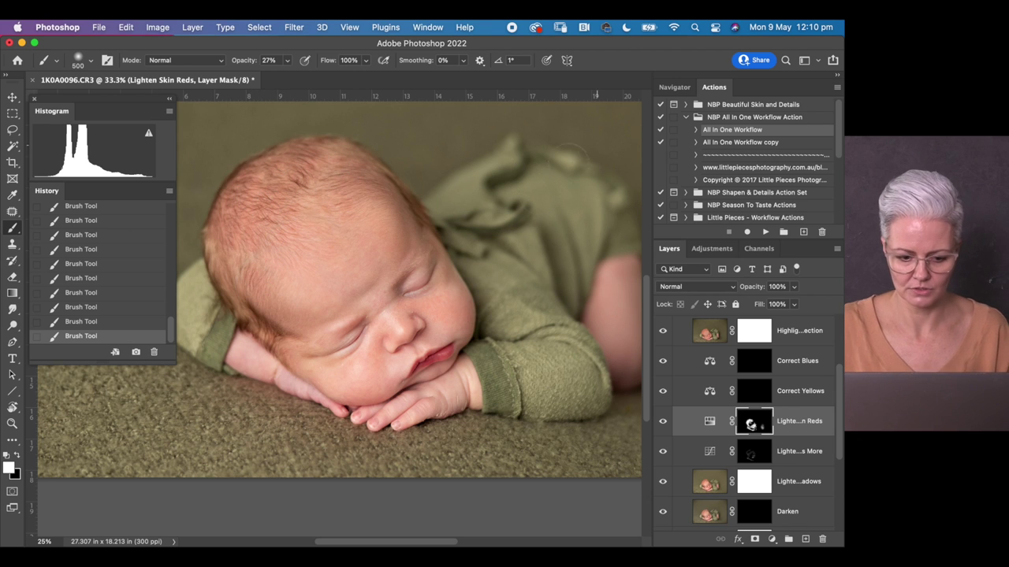
drag(448, 339, 433, 315)
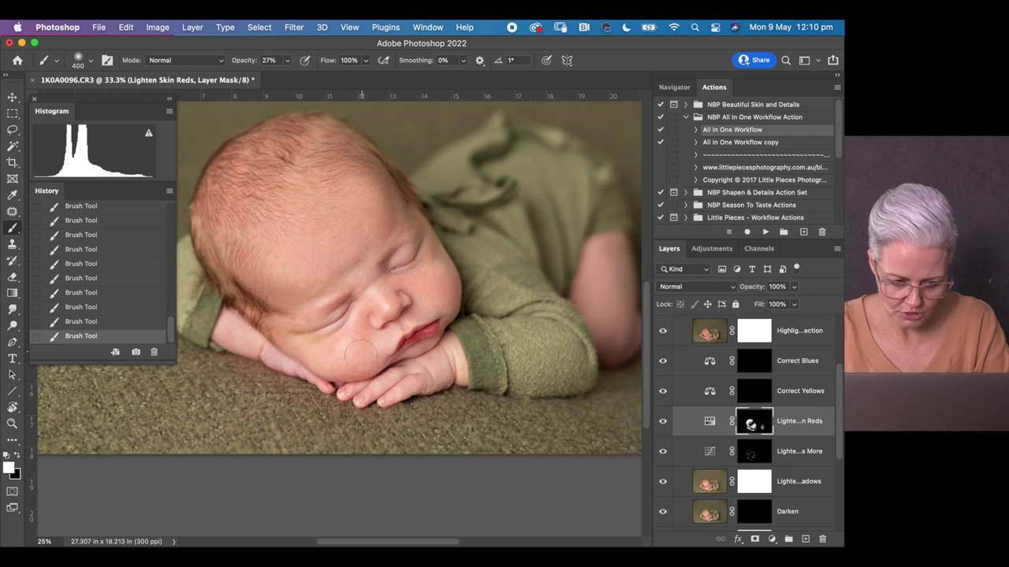
Reduce the brush to 70 px for small areas of the baby's skin
key(bracketleft)
key(bracketleft)
key(bracketleft)
key(bracketleft)
key(bracketleft)
key(bracketleft)
key(bracketleft)
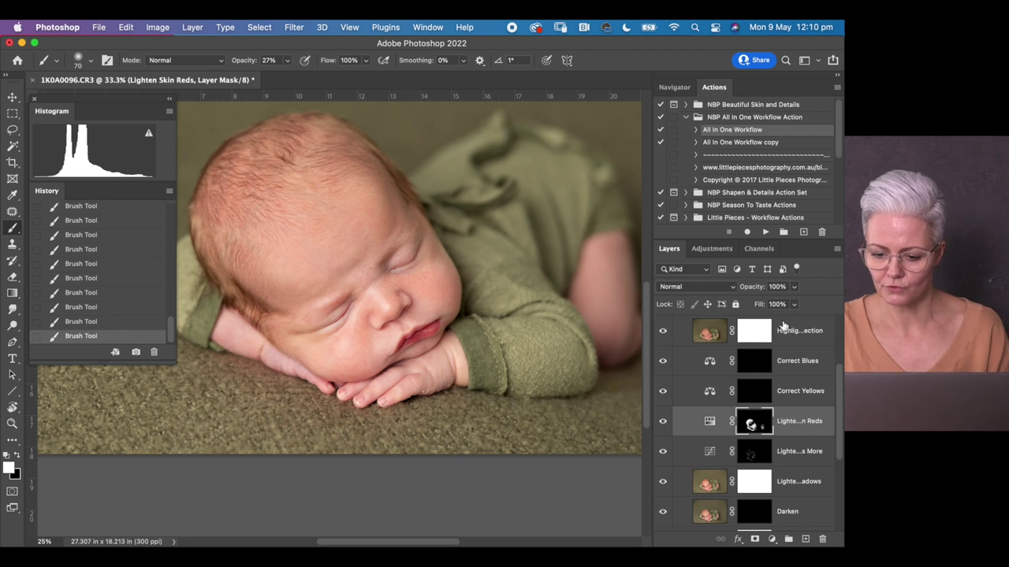
Paint the Correct Blues mask over the baby's tucked arm with a 125 px brush at 27% opacity
click(755, 364)
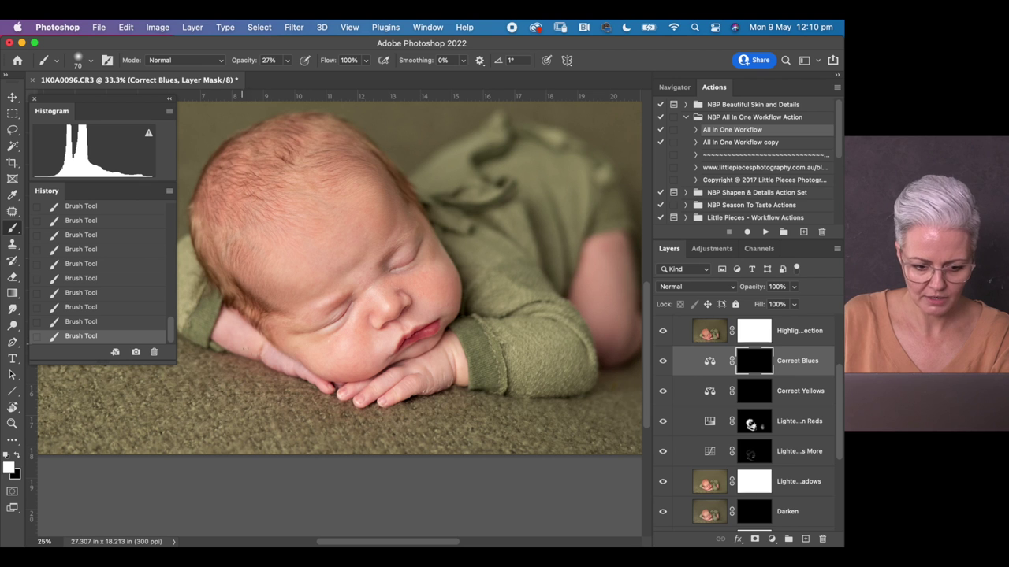
key(super+equal)
scroll(349, 354, up, 2)
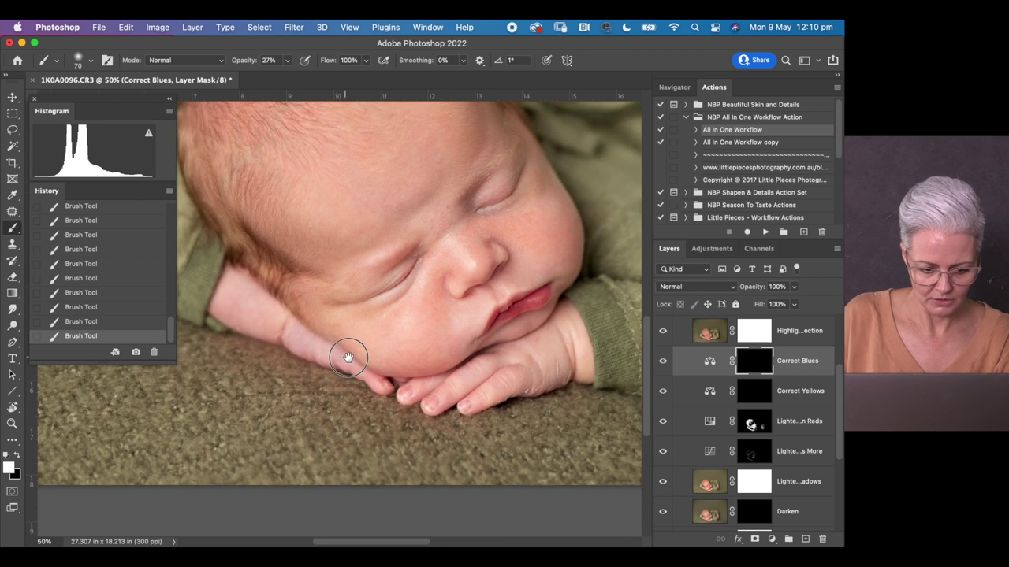
key(bracketright)
key(bracketright)
key(bracketright)
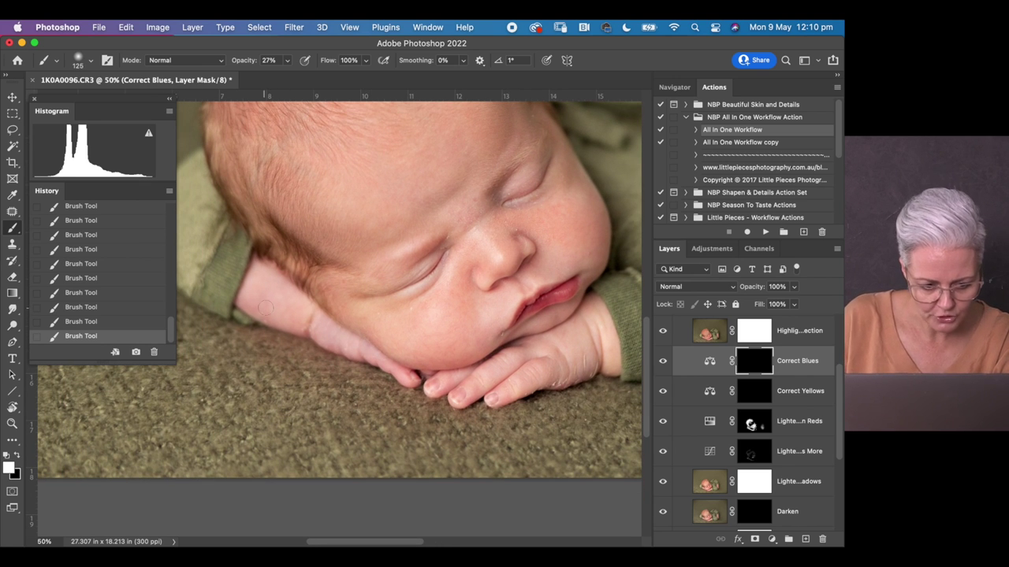
mouse_move(323, 329)
mouse_down()
mouse_move(369, 356)
mouse_move(350, 334)
mouse_move(310, 328)
mouse_move(337, 330)
mouse_up()
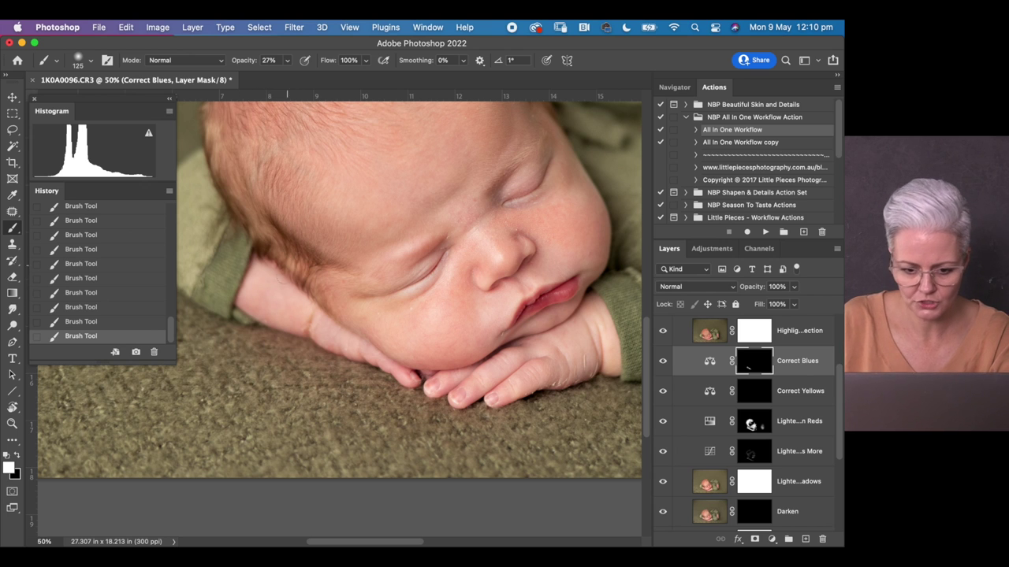
Enlarge the brush to 150 px and paint the Correct Blues mask over the baby's hand and wrist
key(bracketright)
key(bracketright)
key(bracketright)
key(bracketright)
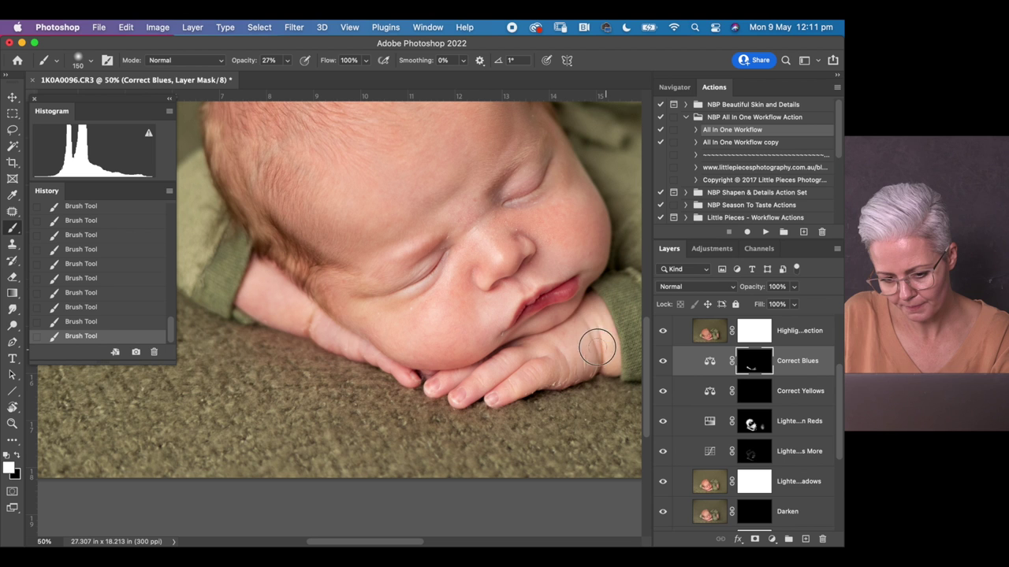
Reduce the brush to 40 px and paint the Correct Blues mask over small bluish areas of the baby's face
key(ctrl+minus)
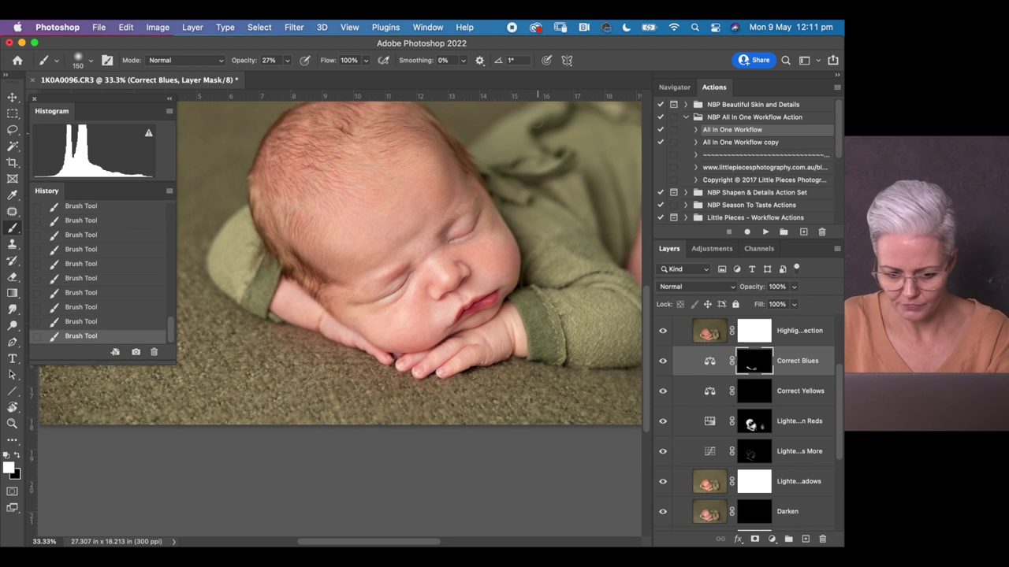
key(ctrl+plus)
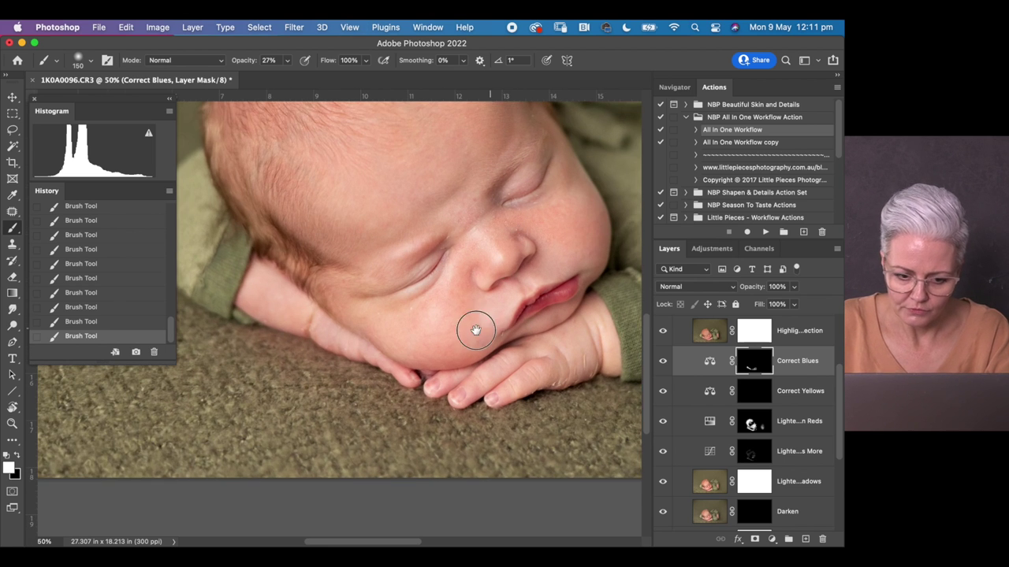
scroll(472, 326, left, 3)
scroll(476, 252, right, 2)
key(ctrl+plus)
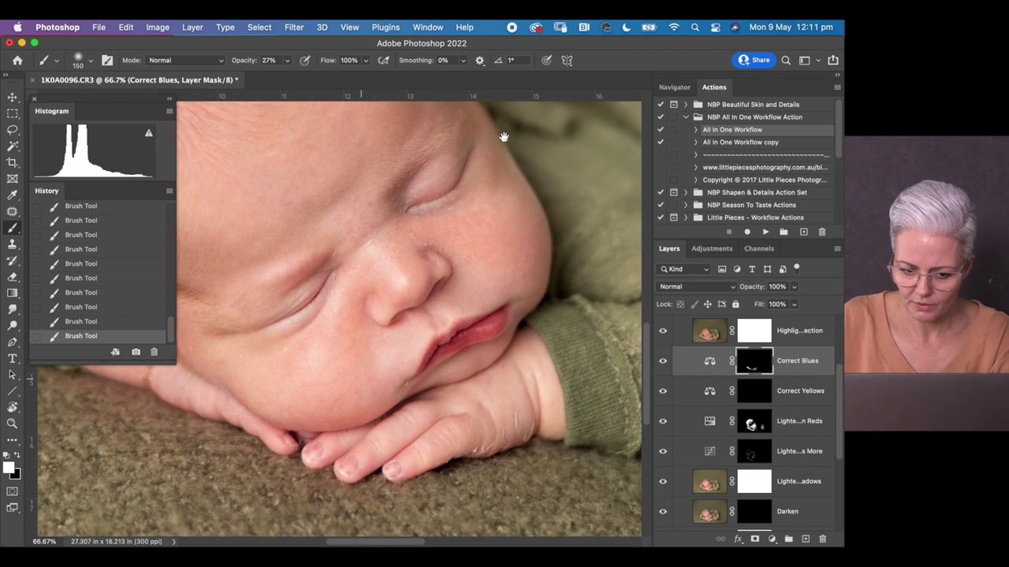
key(bracketleft)
key(bracketleft)
key(bracketleft)
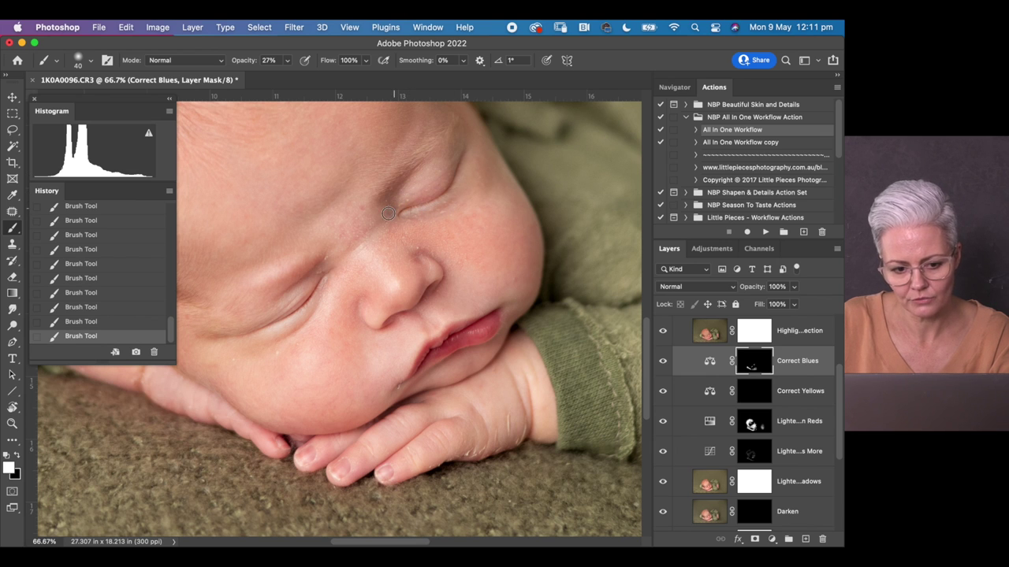
Set the brush to 60 px and paint the Correct Blues mask over the baby's fingertips
key(bracketright)
key(bracketright)
key(bracketright)
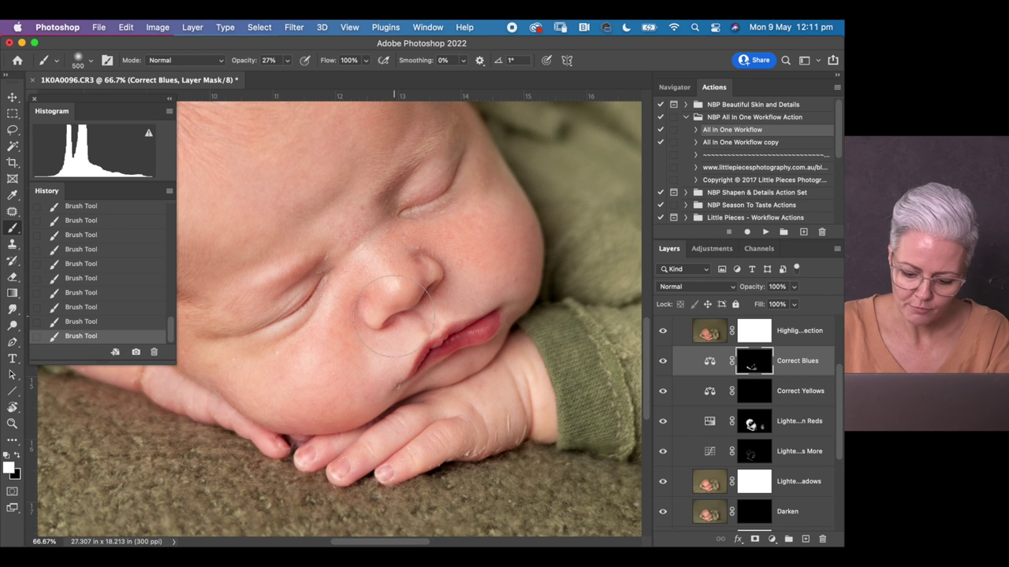
key(bracketleft)
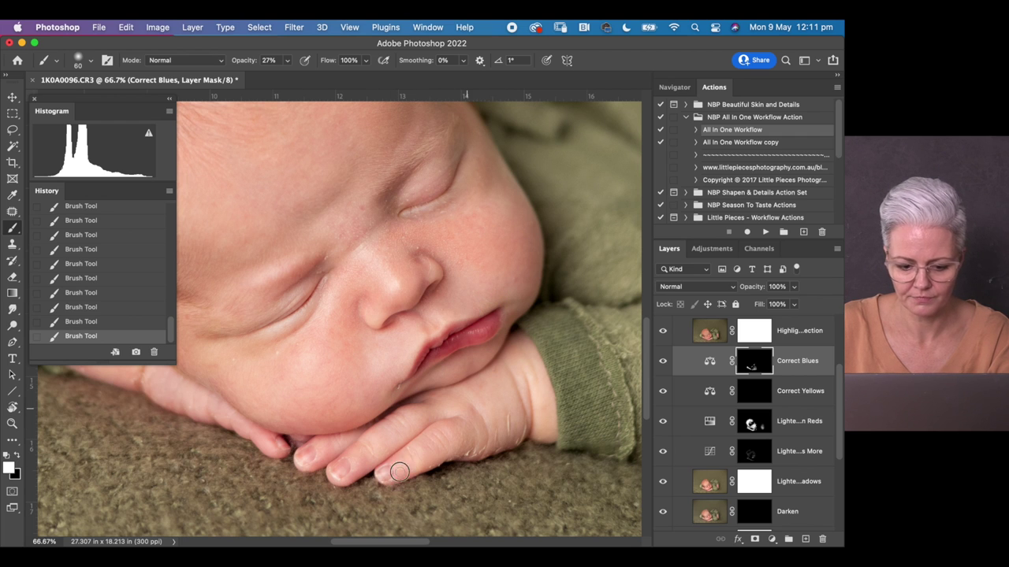
Enlarge the brush to 250 px and paint the Correct Blues mask over the baby's bare leg
key(super+minus)
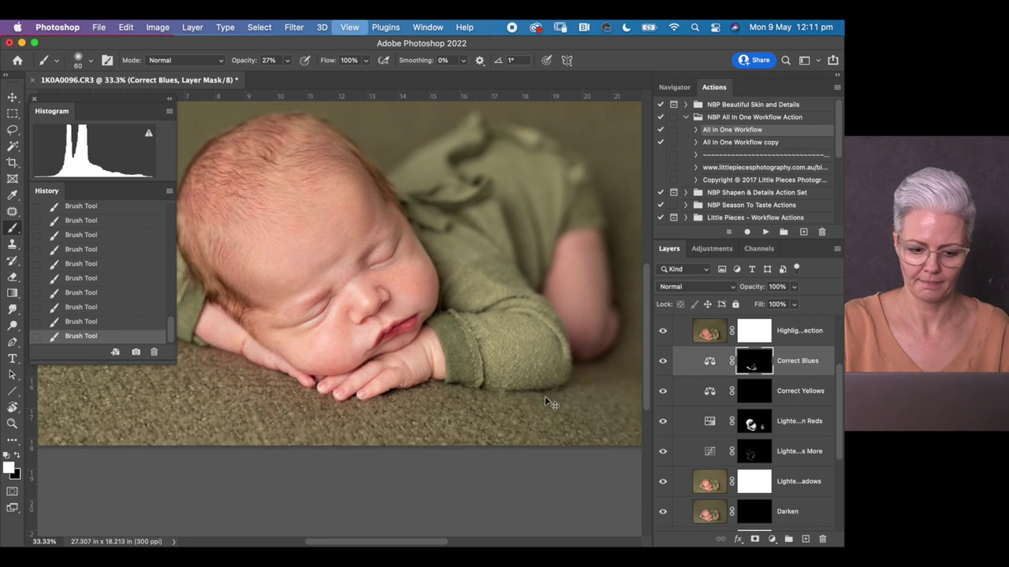
key(super+minus)
key(bracketright)
key(bracketright)
key(bracketright)
key(bracketright)
key(bracketright)
mouse_move(513, 273)
mouse_down()
mouse_move(504, 300)
mouse_move(521, 324)
mouse_move(518, 271)
mouse_move(523, 281)
mouse_move(535, 269)
mouse_move(539, 293)
mouse_move(529, 336)
mouse_move(520, 308)
mouse_move(524, 334)
mouse_move(546, 326)
mouse_move(526, 344)
mouse_move(517, 256)
mouse_move(533, 284)
mouse_move(529, 339)
mouse_move(516, 312)
mouse_move(538, 336)
mouse_move(544, 328)
mouse_move(526, 278)
mouse_move(543, 293)
mouse_move(522, 324)
mouse_move(529, 309)
mouse_move(546, 329)
mouse_move(530, 354)
mouse_up()
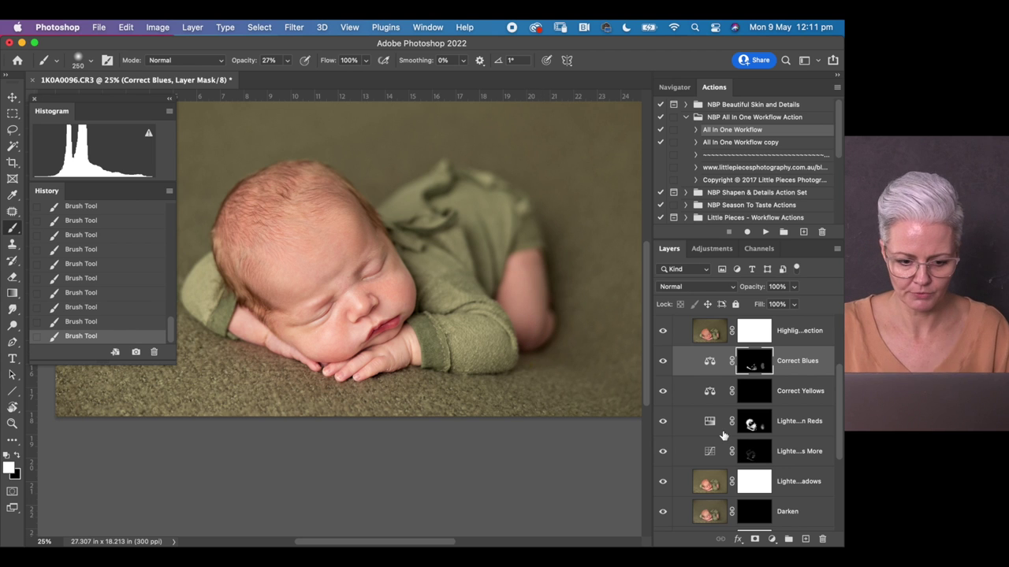
Paint a small yellow patch on the baby's face on the Correct Yellows mask with a 50 px brush
click(772, 391)
key(super+equal)
key(bracketleft)
key(bracketleft)
key(bracketleft)
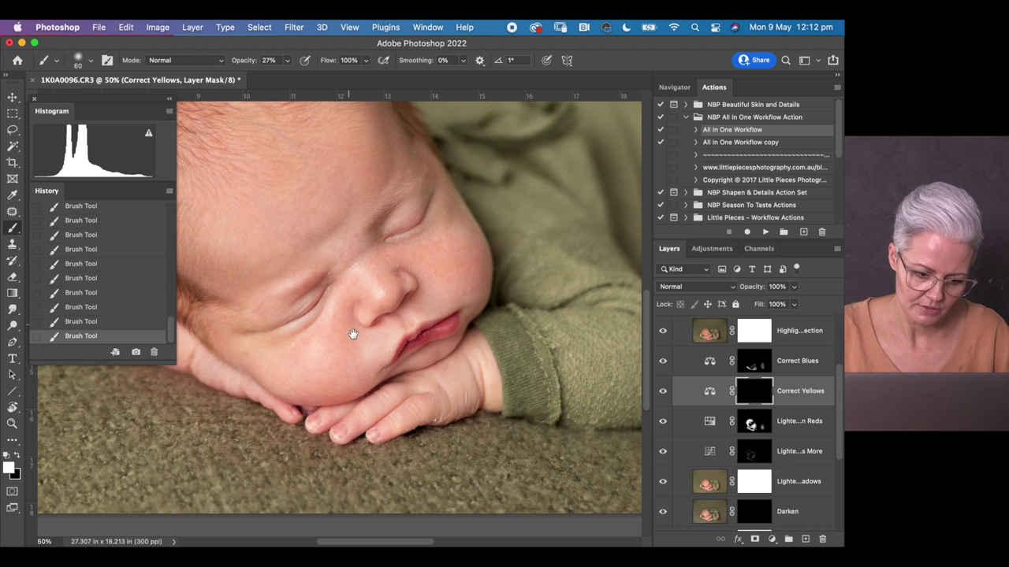
drag(353, 334, 411, 326)
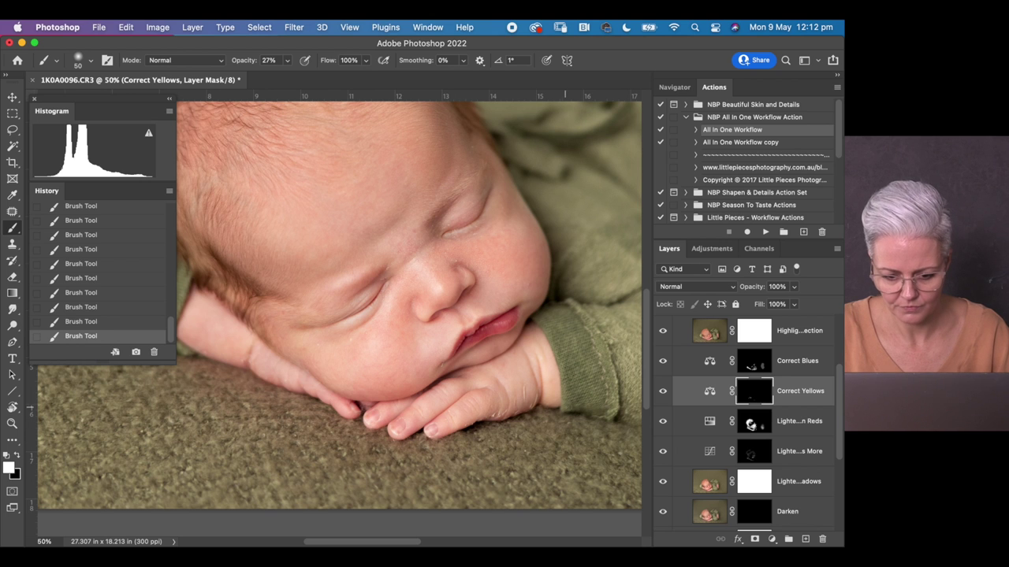
Enlarge the brush to 300 px and paint the Correct Yellows mask over the baby's forehead and brow
scroll(544, 404, up, 5)
scroll(544, 405, left, 3)
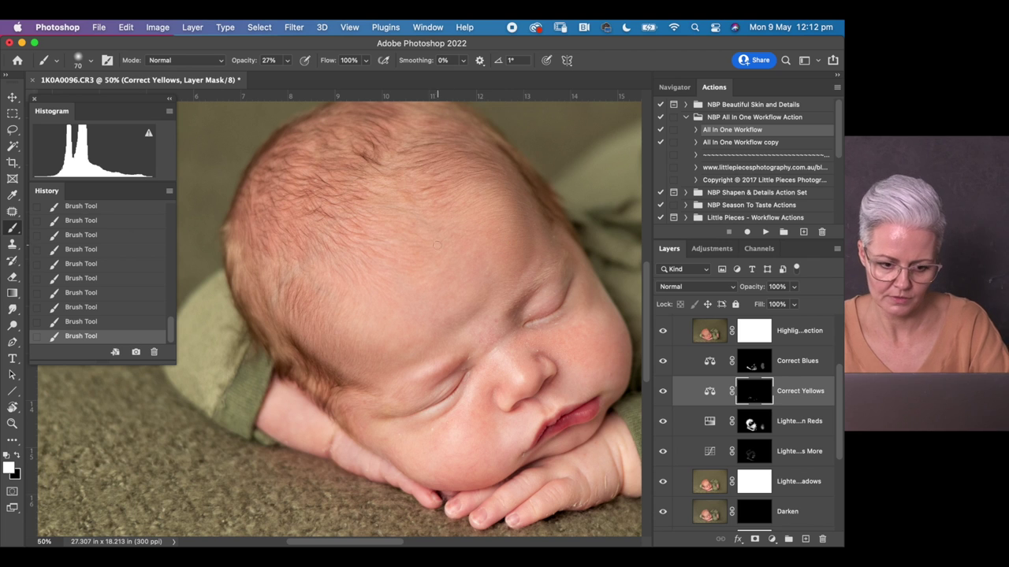
key(bracketright)
key(bracketright)
key(bracketright)
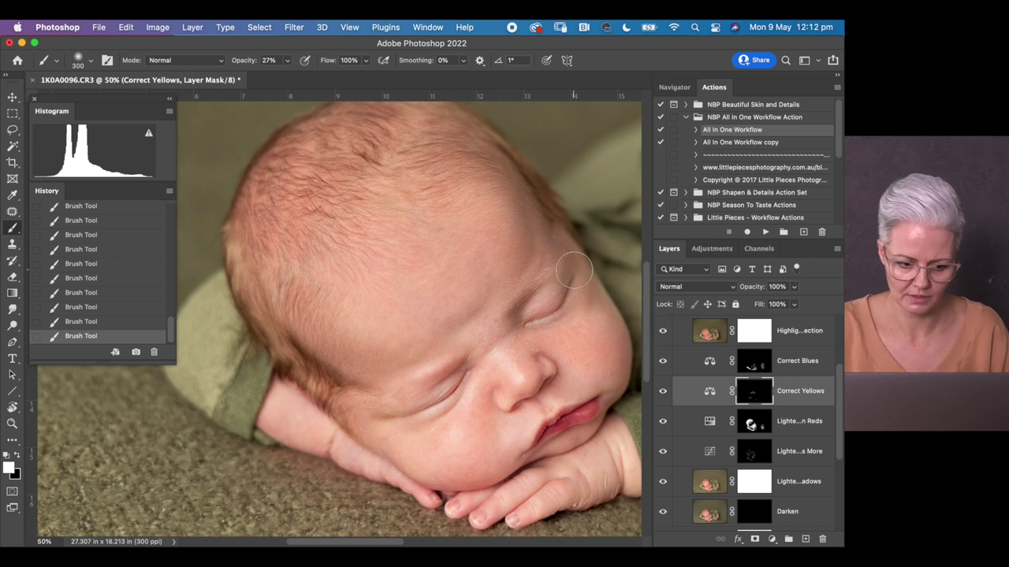
Compare the whole photo with and without the Lighten the Shadows layer
key(super+0)
key(super+minus)
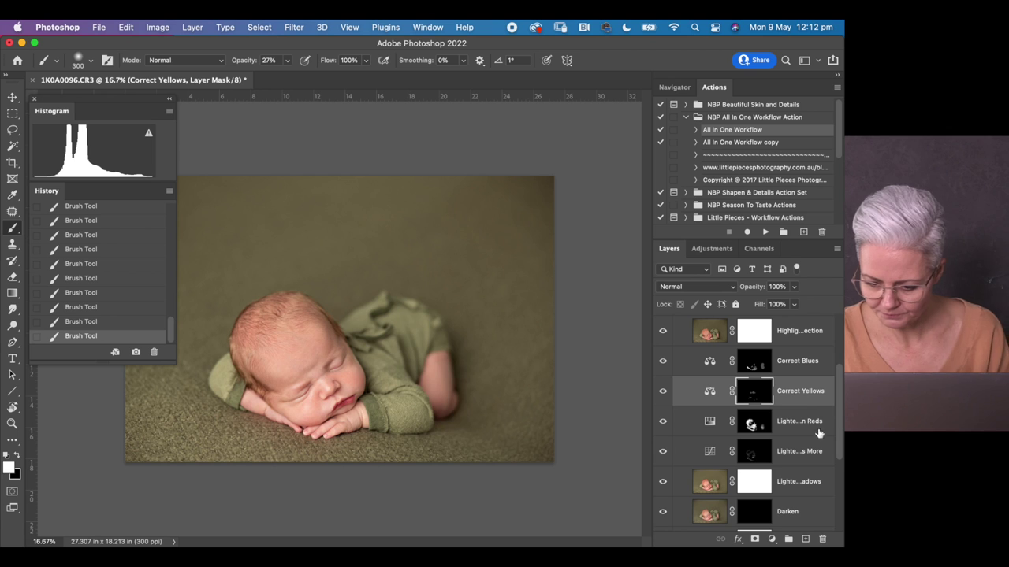
scroll(840, 449, down, 1)
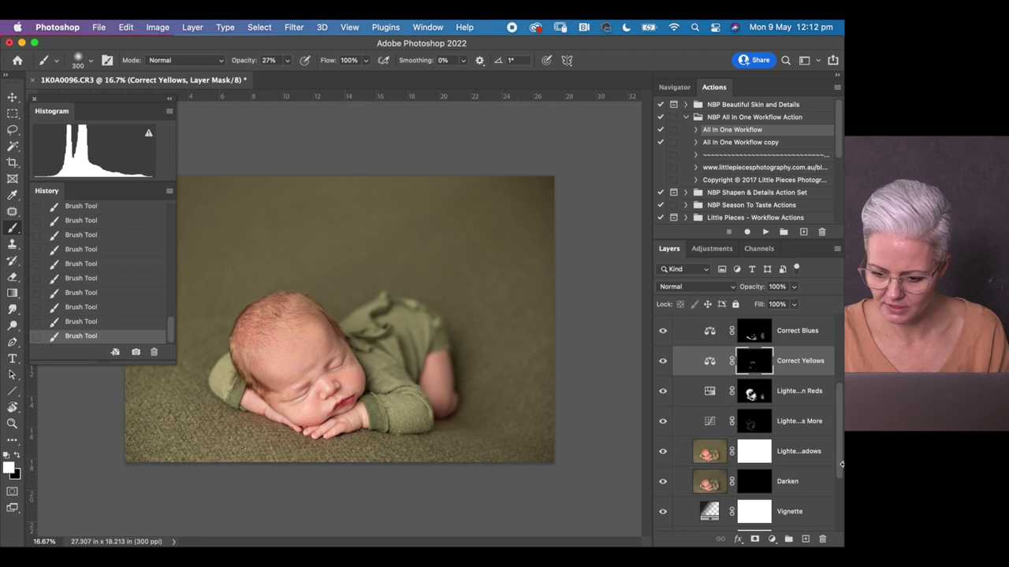
scroll(836, 473, down, 2)
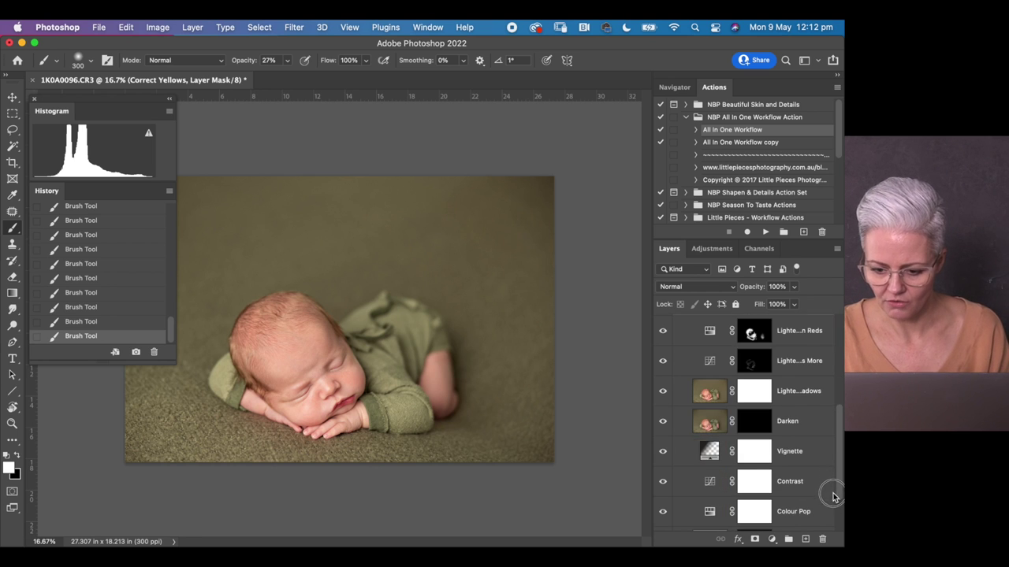
click(787, 394)
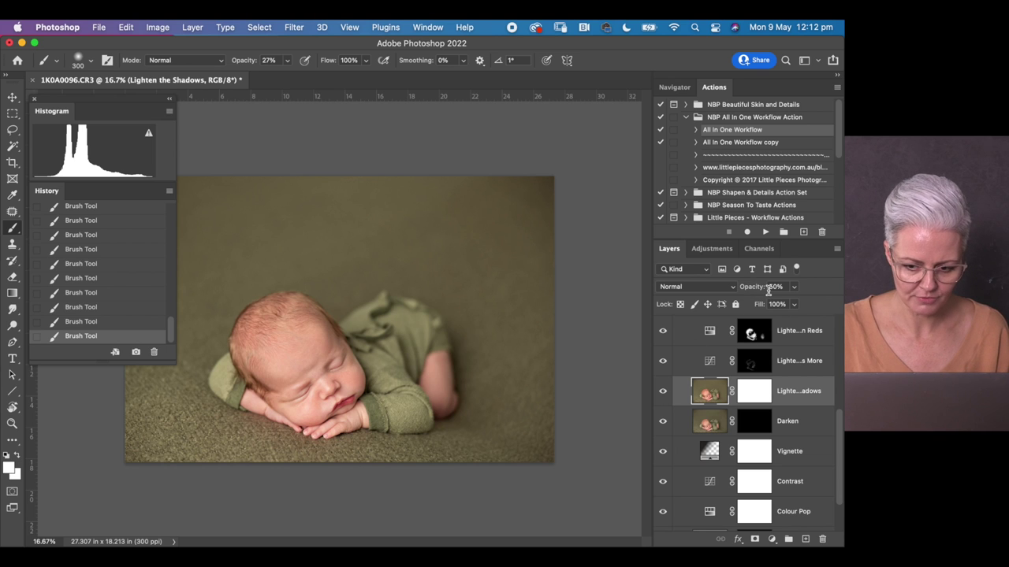
click(663, 392)
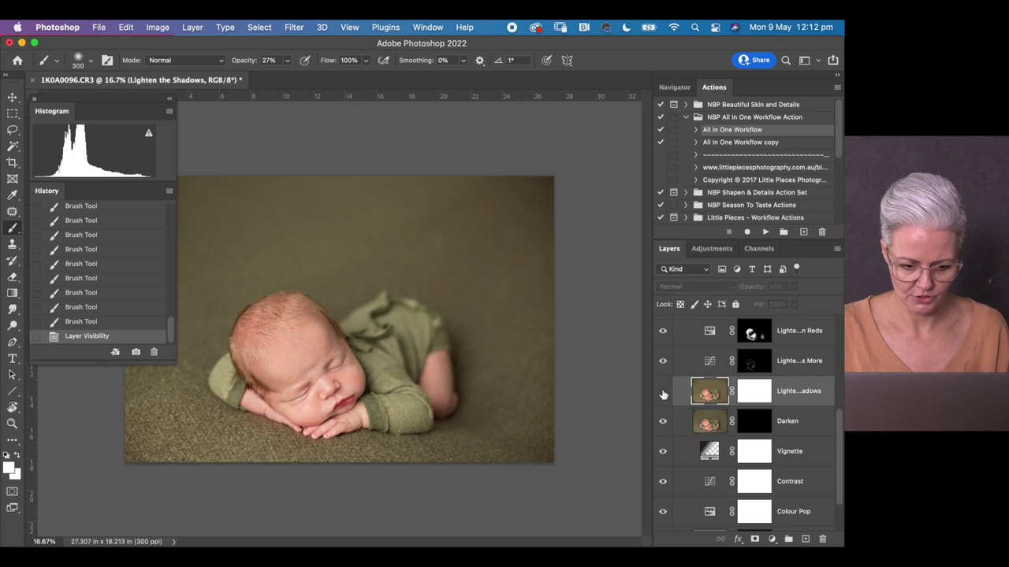
click(663, 392)
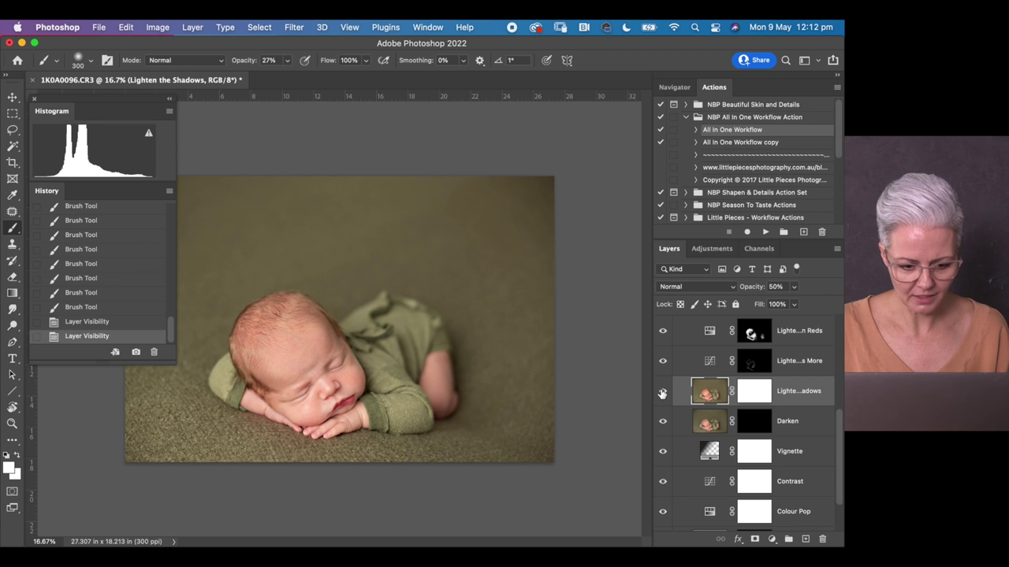
click(663, 391)
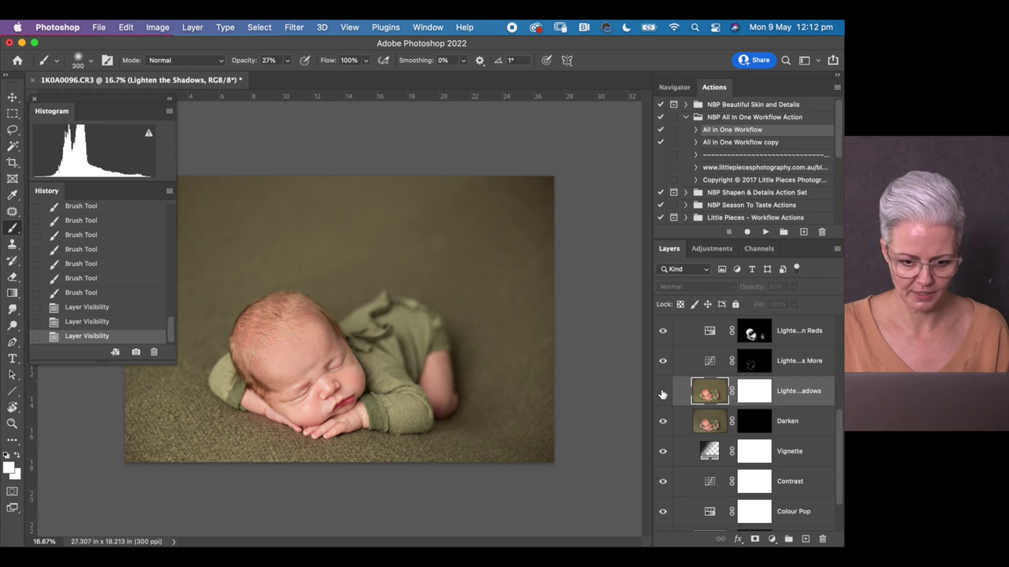
click(663, 392)
Invert the Lighten the Shadows layer mask to black
click(753, 391)
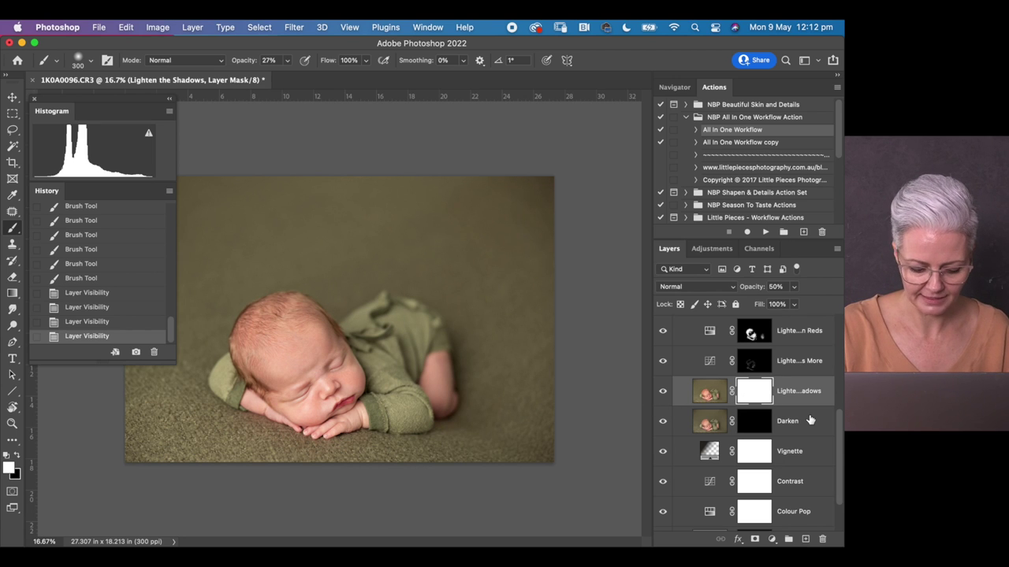
key(cmd+i)
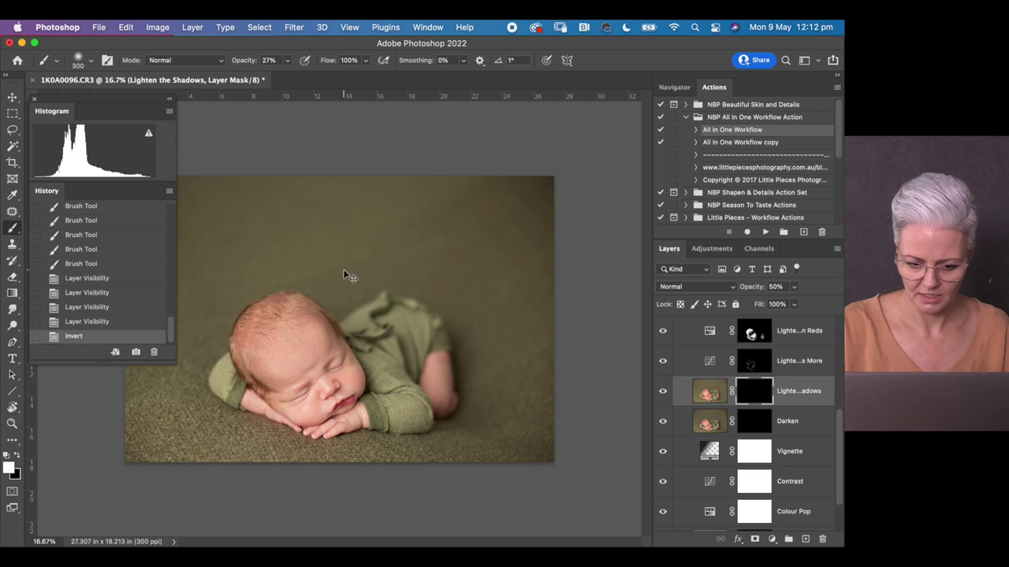
Enlarge the brush to 900 px and paint white on the Lighten the Shadows mask over the baby's green outfit and sleeves
key(cmd+plus)
drag(590, 272, 616, 252)
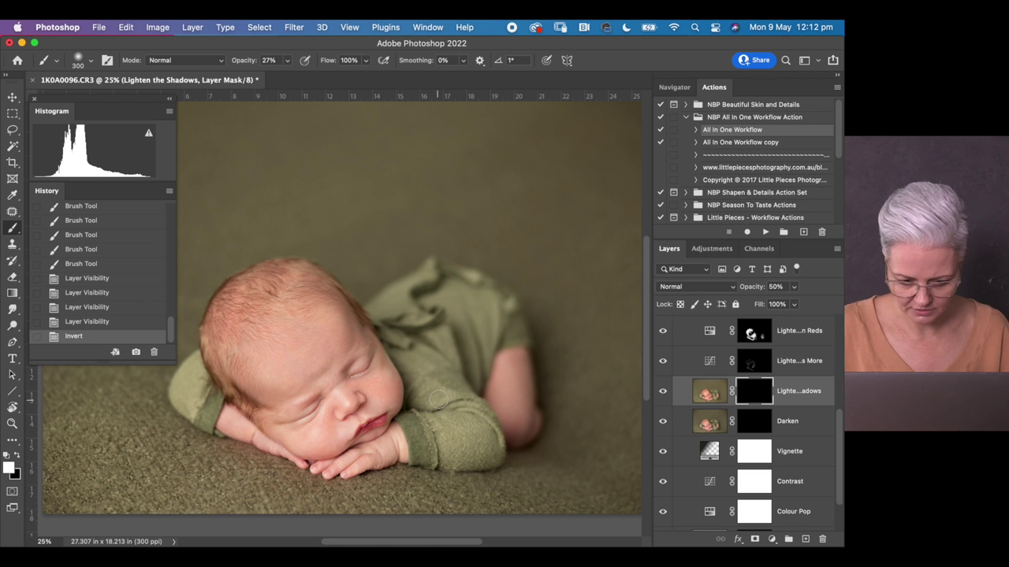
key(bracketright)
key(bracketright)
key(bracketright)
key(bracketright)
key(bracketright)
key(bracketright)
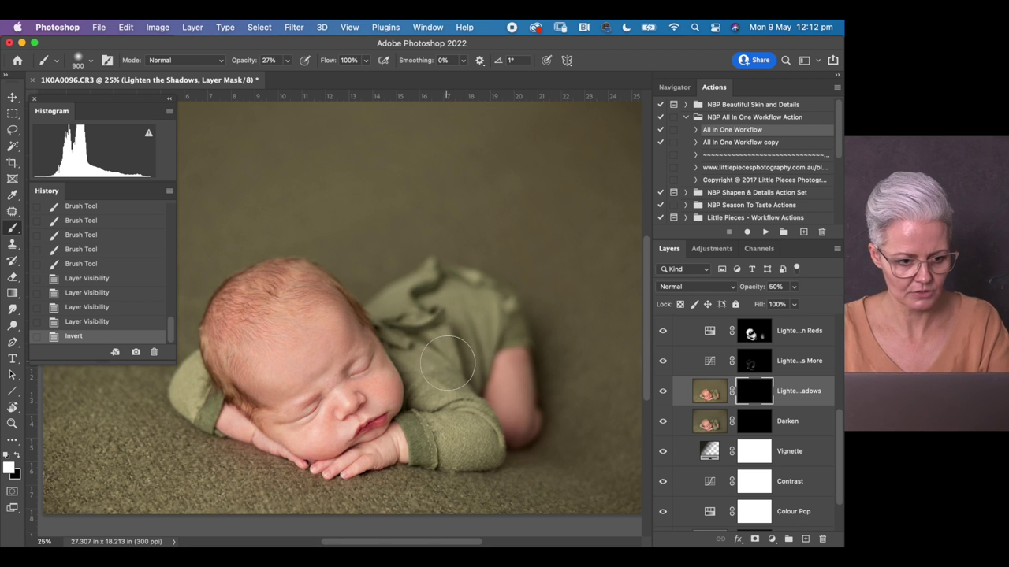
drag(441, 386, 465, 370)
drag(473, 355, 473, 331)
drag(442, 394, 453, 378)
mouse_move(445, 375)
mouse_down()
mouse_move(410, 305)
mouse_move(423, 329)
mouse_move(443, 290)
mouse_move(419, 337)
mouse_up()
mouse_move(213, 378)
mouse_down()
mouse_move(252, 409)
mouse_move(248, 371)
mouse_up()
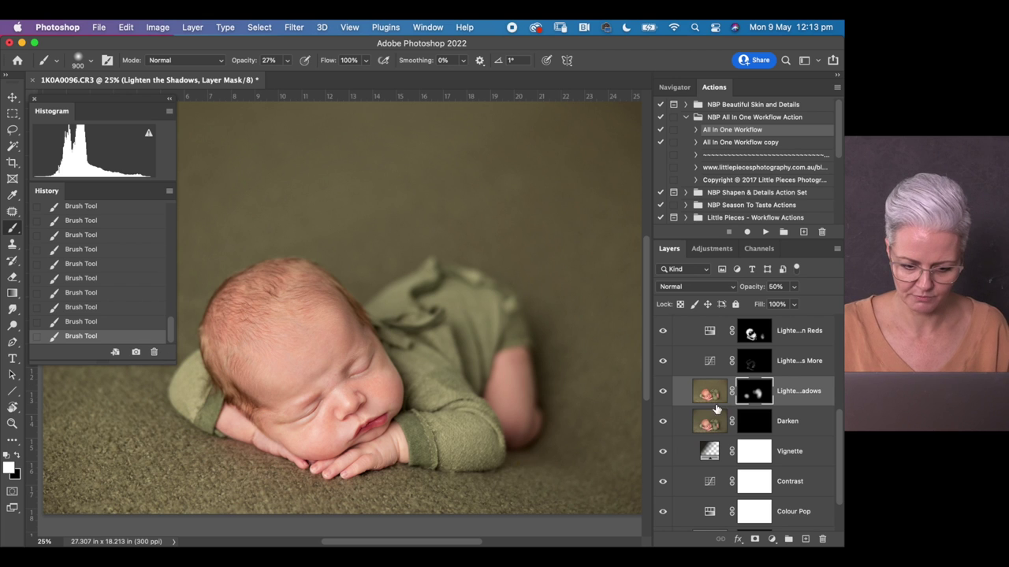
click(663, 394)
click(662, 391)
Enlarge the brush to 2500 px and paint the Lighten the Shadows mask over the backdrop's dark upper corners
key(super+minus)
key(super+minus)
key(super+minus)
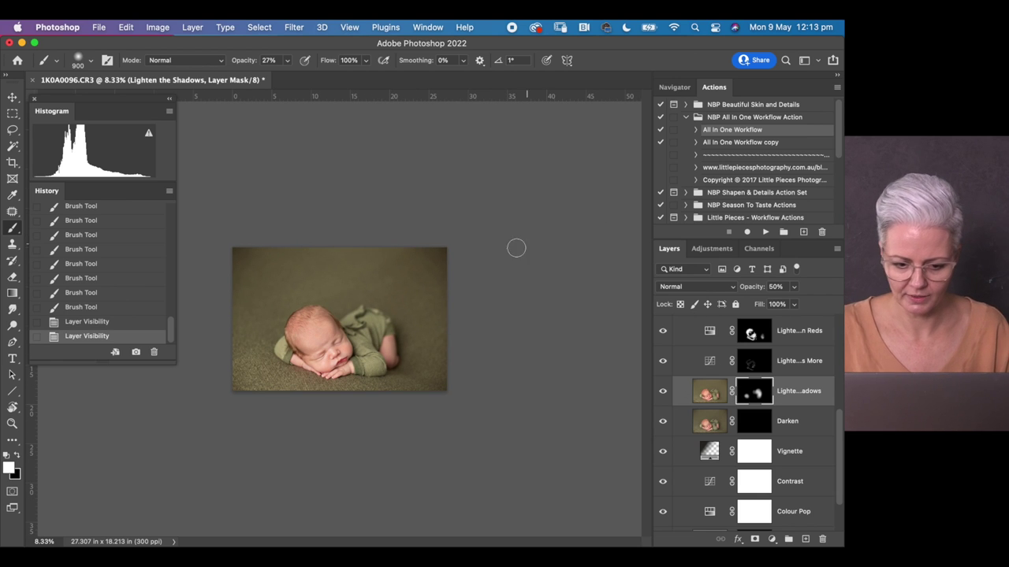
key(bracketright)
key(bracketright)
key(bracketright)
key(bracketright)
key(bracketright)
key(bracketright)
key(bracketright)
key(bracketright)
key(bracketright)
key(bracketright)
key(bracketright)
key(bracketright)
key(bracketright)
key(bracketright)
key(bracketright)
key(bracketright)
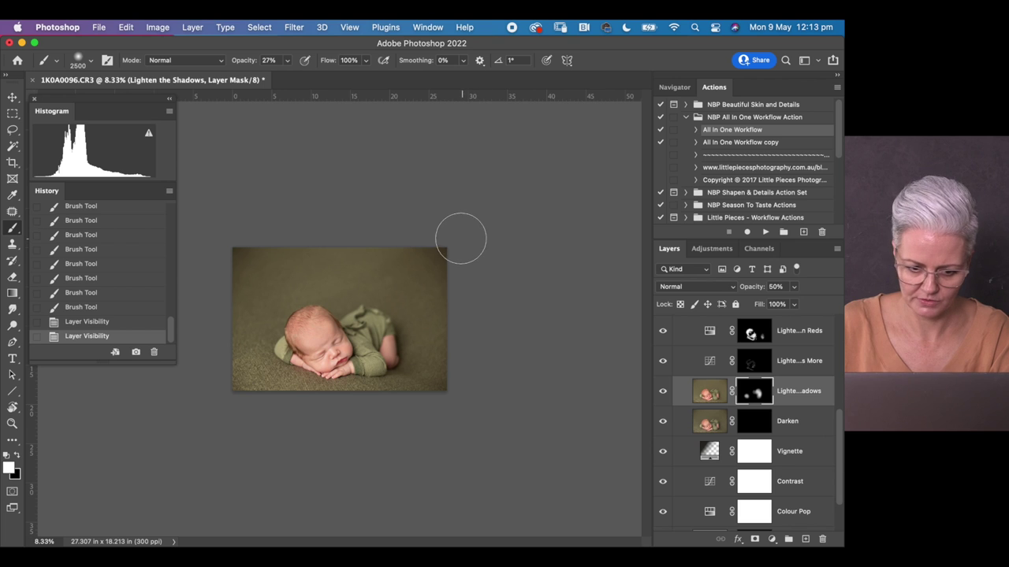
drag(449, 231, 439, 225)
click(439, 231)
click(465, 241)
click(466, 232)
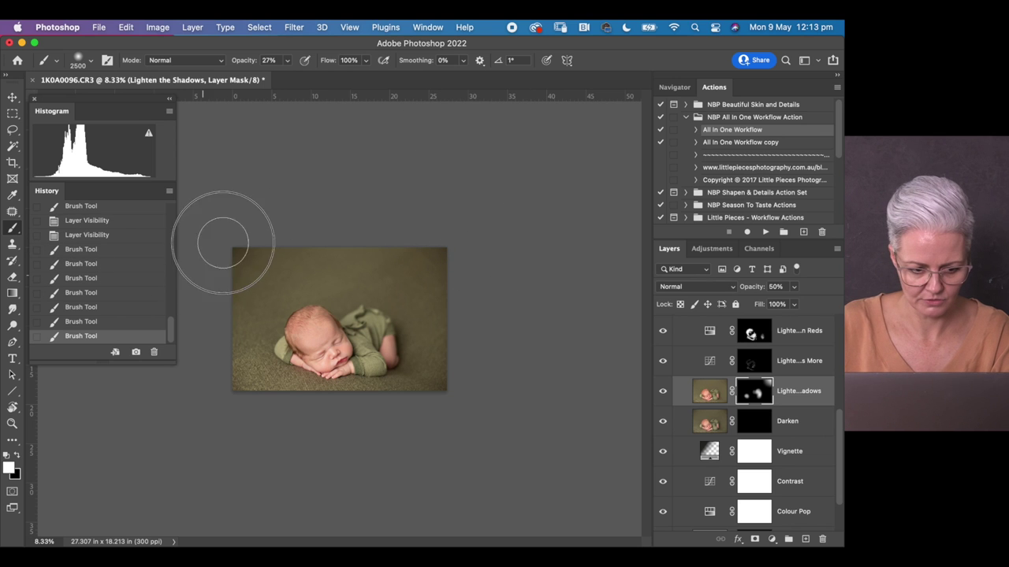
click(223, 216)
click(213, 269)
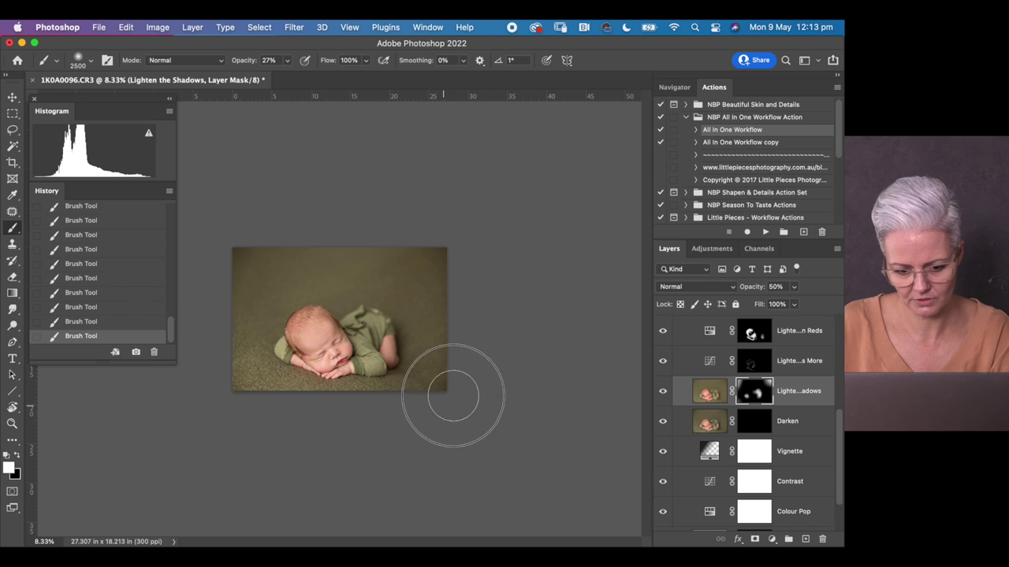
Compare the whole photo with and without the Vignette layer
drag(839, 430, 840, 451)
click(699, 417)
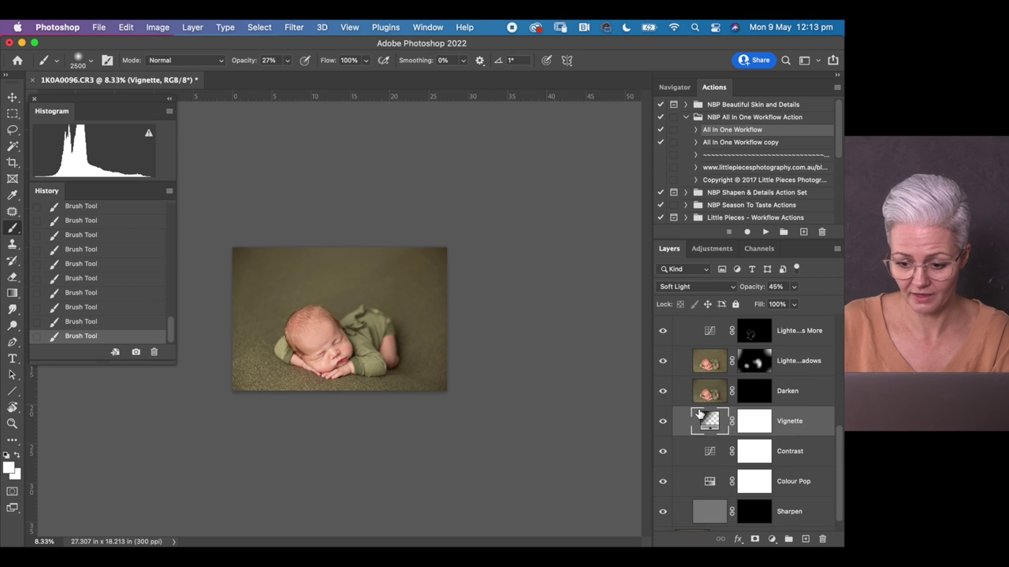
click(663, 426)
click(665, 426)
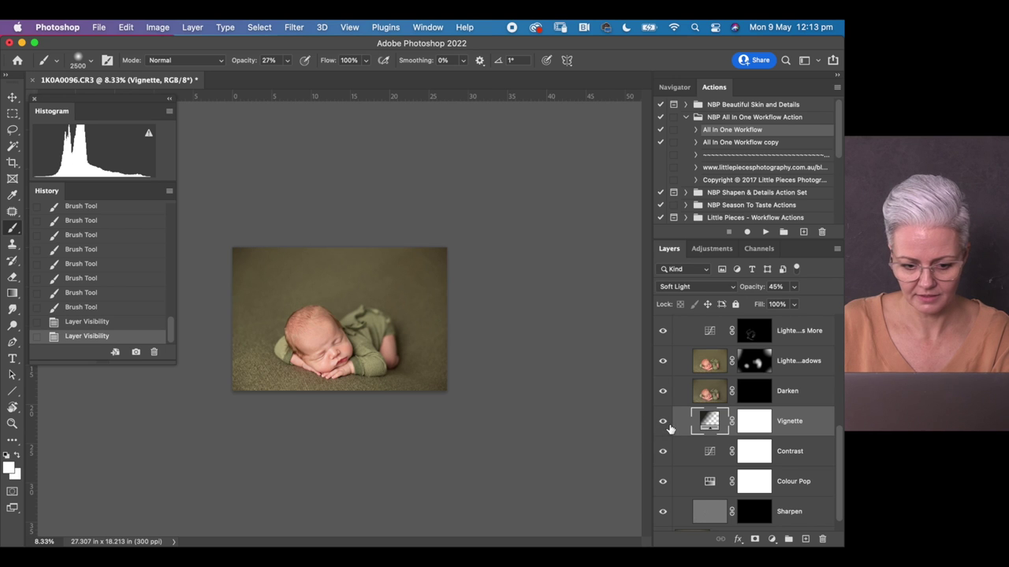
Prepare a soft black brush of 2800 px with 0% hardness on the Vignette layer mask
click(754, 426)
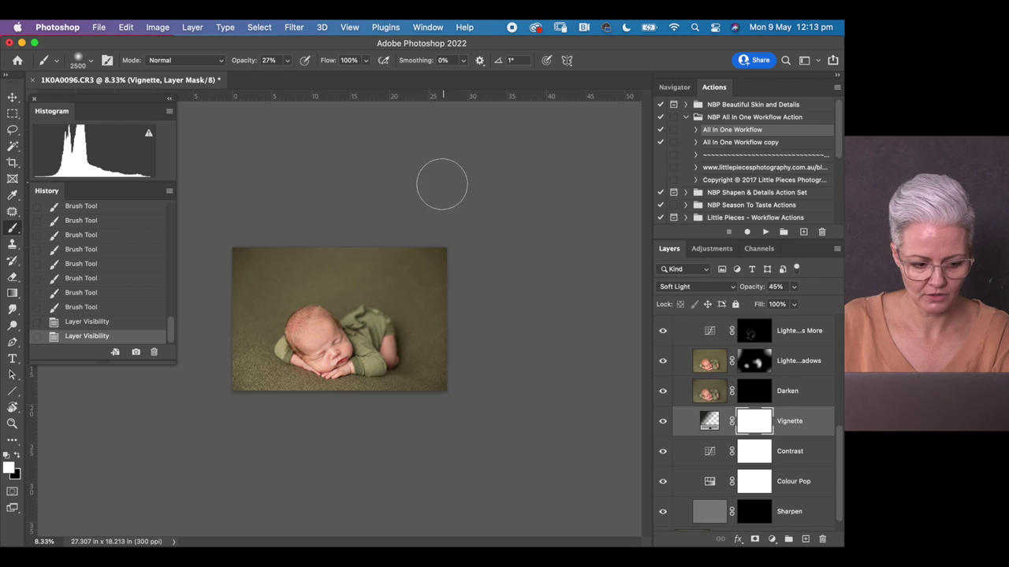
key(x)
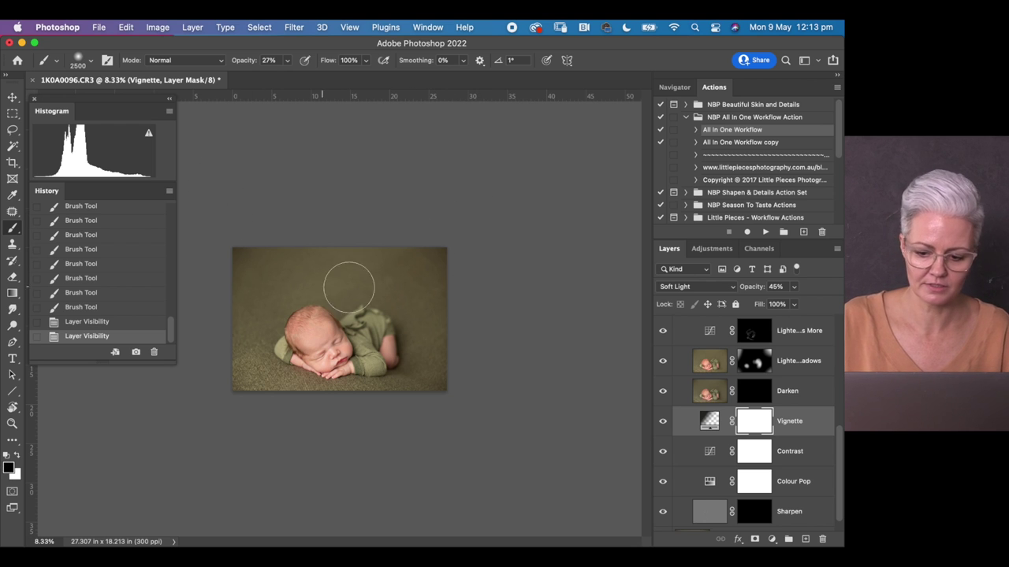
click(663, 424)
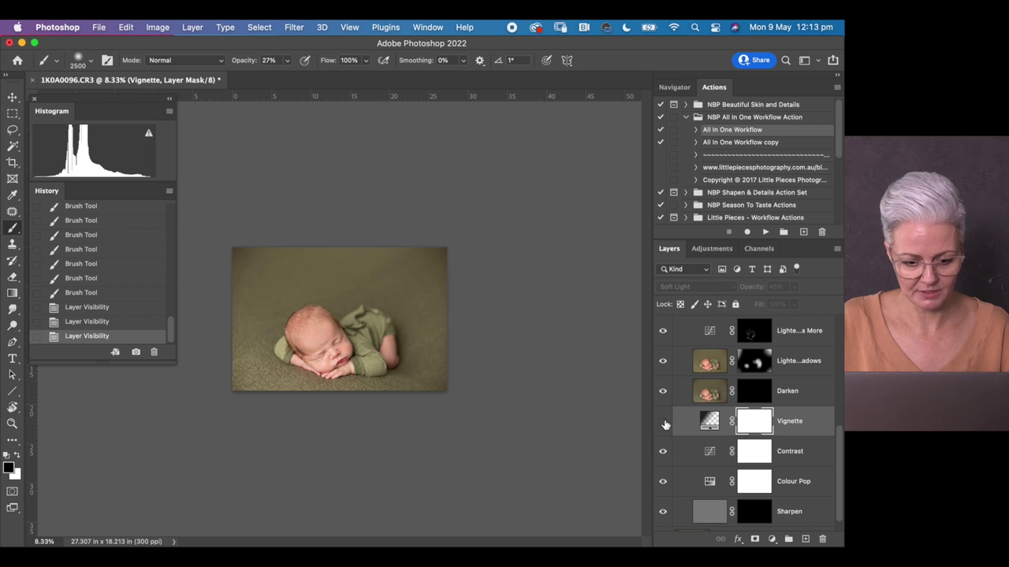
click(664, 424)
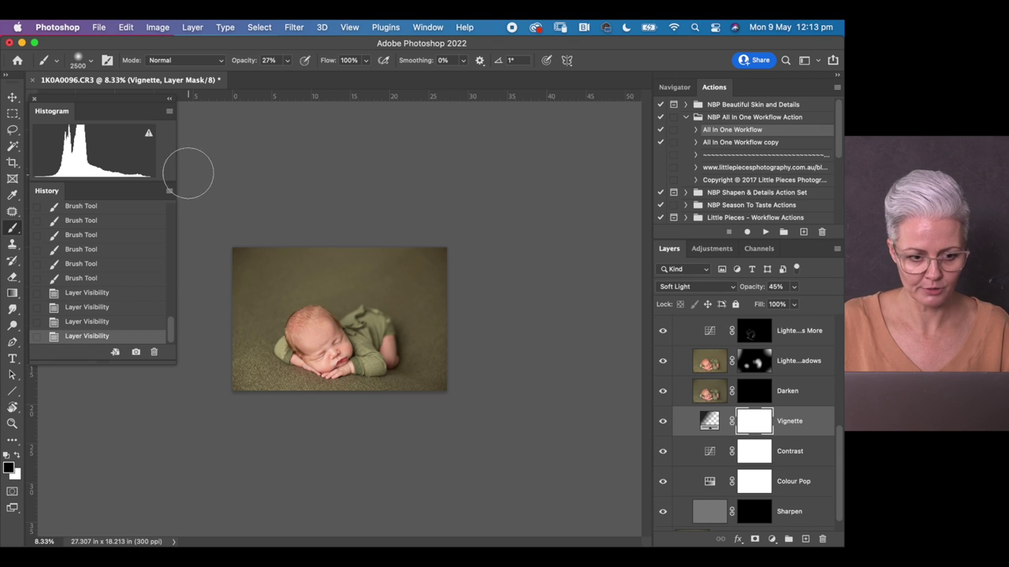
key(bracketright)
key(bracketright)
key(bracketright)
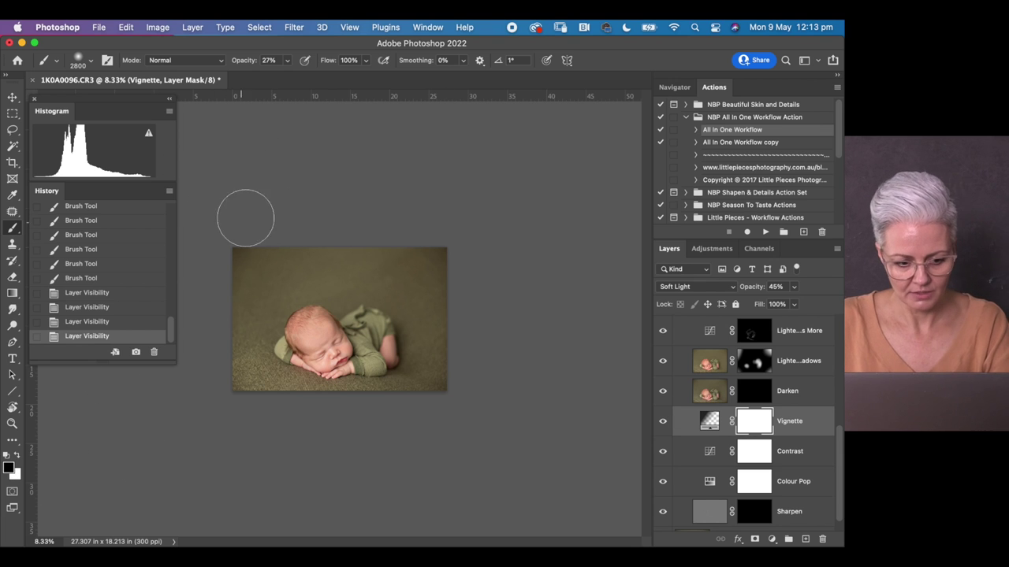
right_click(280, 286)
click(349, 349)
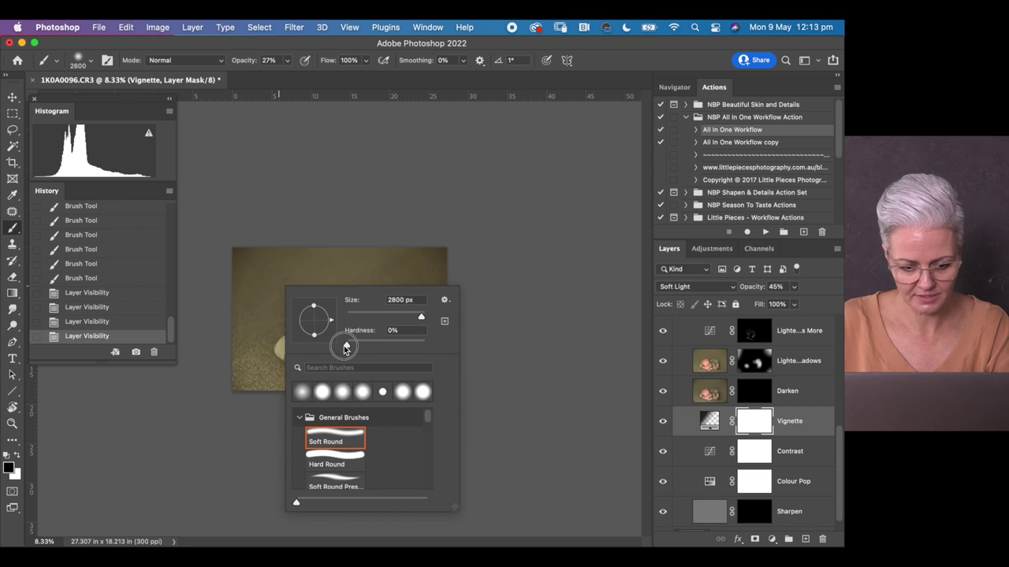
click(502, 227)
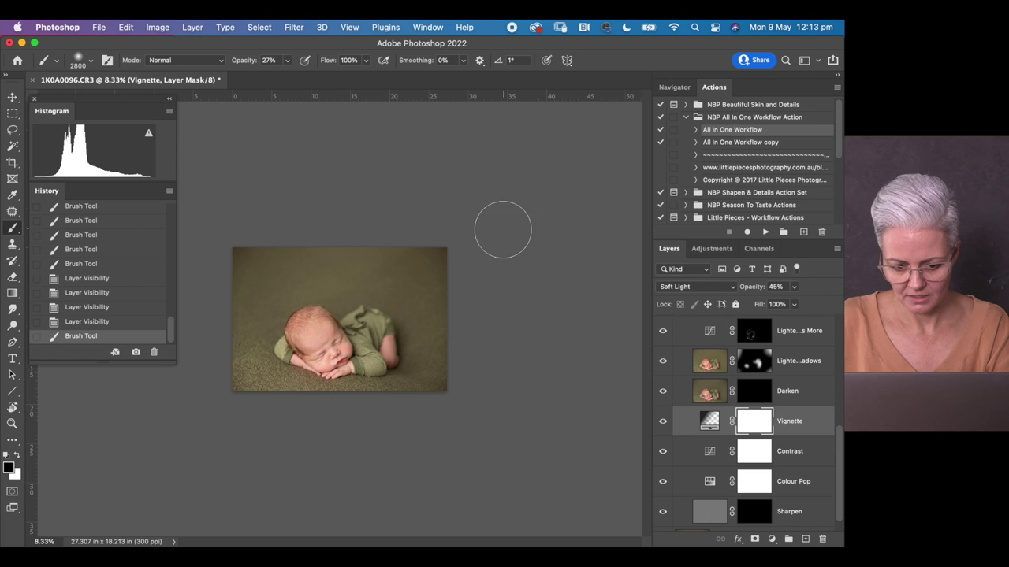
Enlarge the brush to 3100 px and paint black on the Vignette mask over the photo's corners to reduce the vignette
key(])
key(])
key(])
click(441, 214)
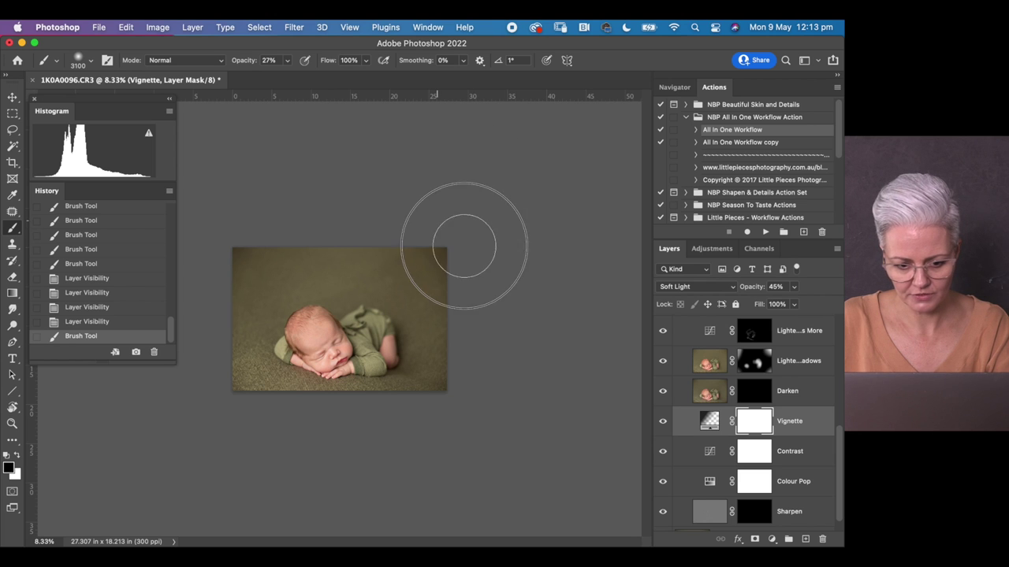
click(417, 207)
click(421, 212)
click(428, 218)
click(441, 224)
click(453, 230)
click(464, 237)
click(462, 234)
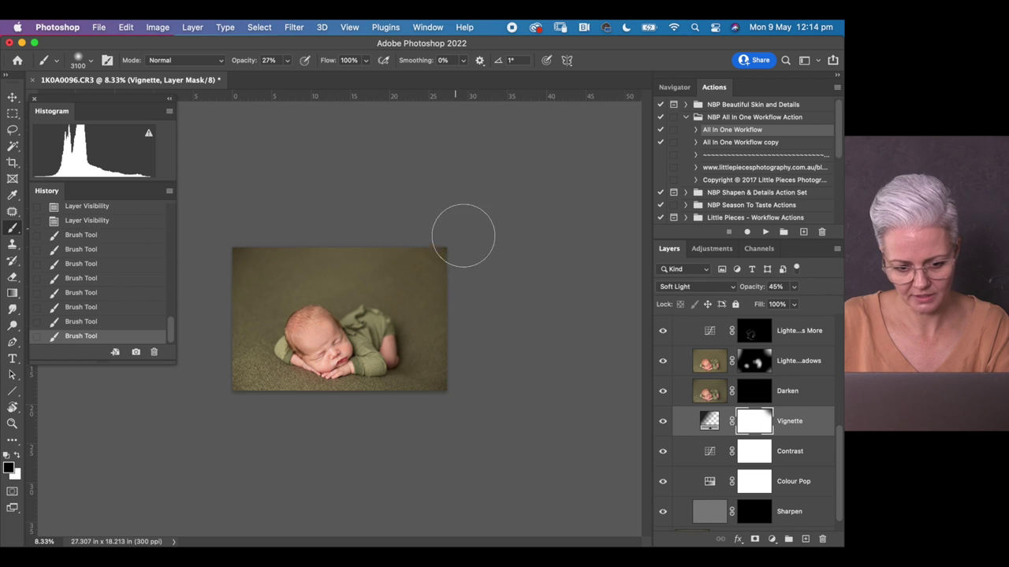
click(461, 229)
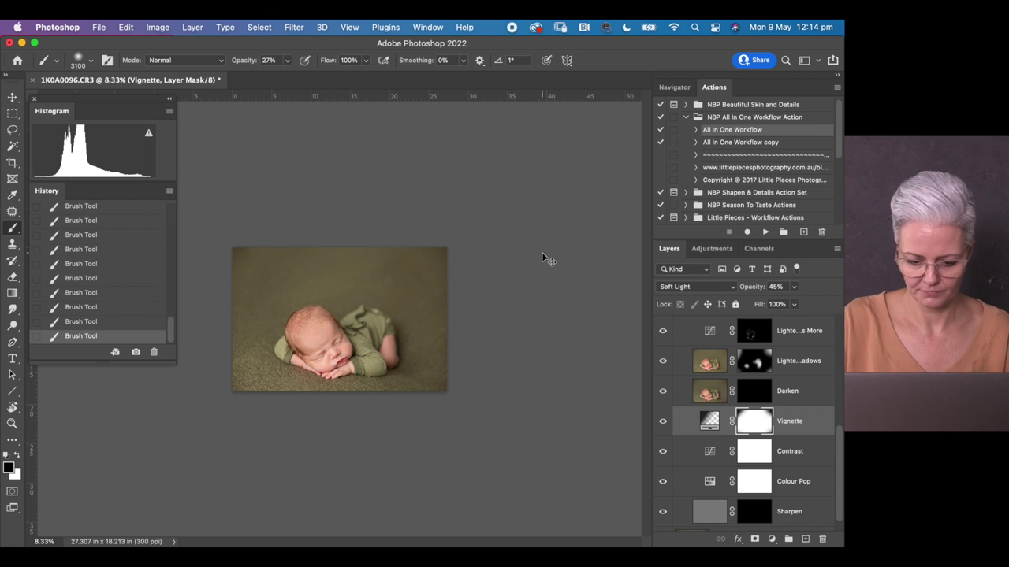
Compare the photo with and without the Contrast layer and invert its layer mask to black
key(super+equal)
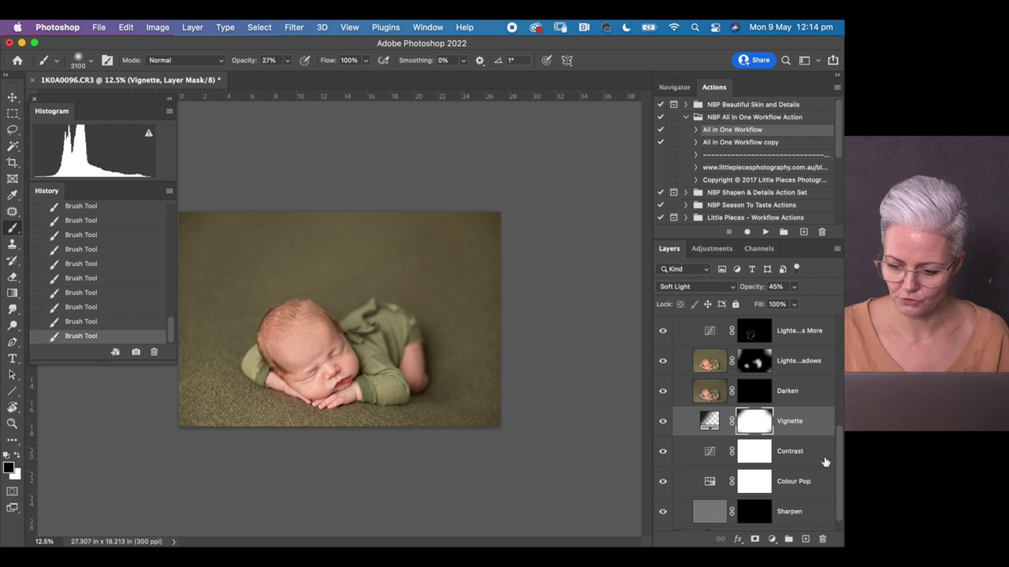
scroll(838, 464, down, 2)
click(765, 431)
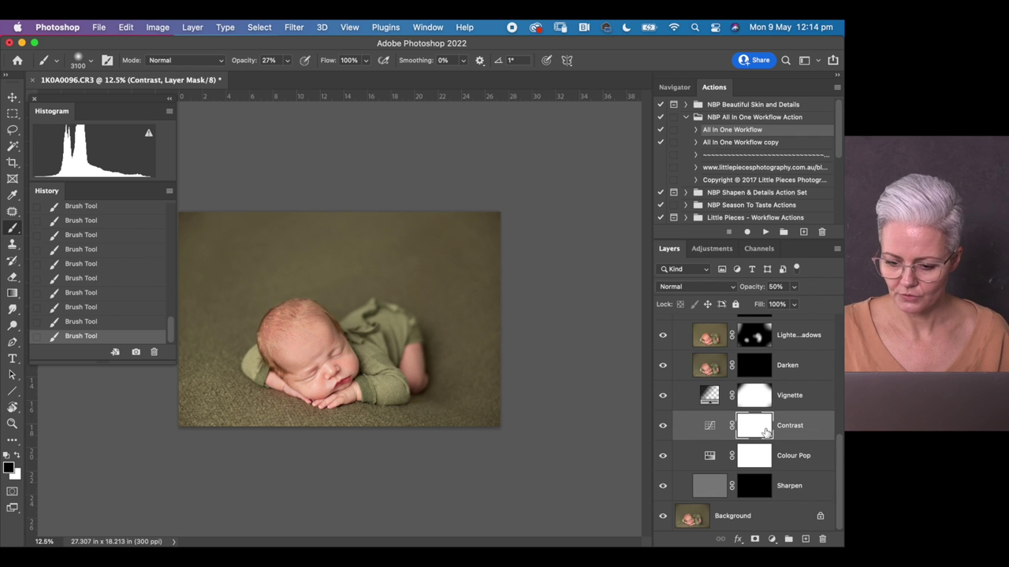
click(662, 426)
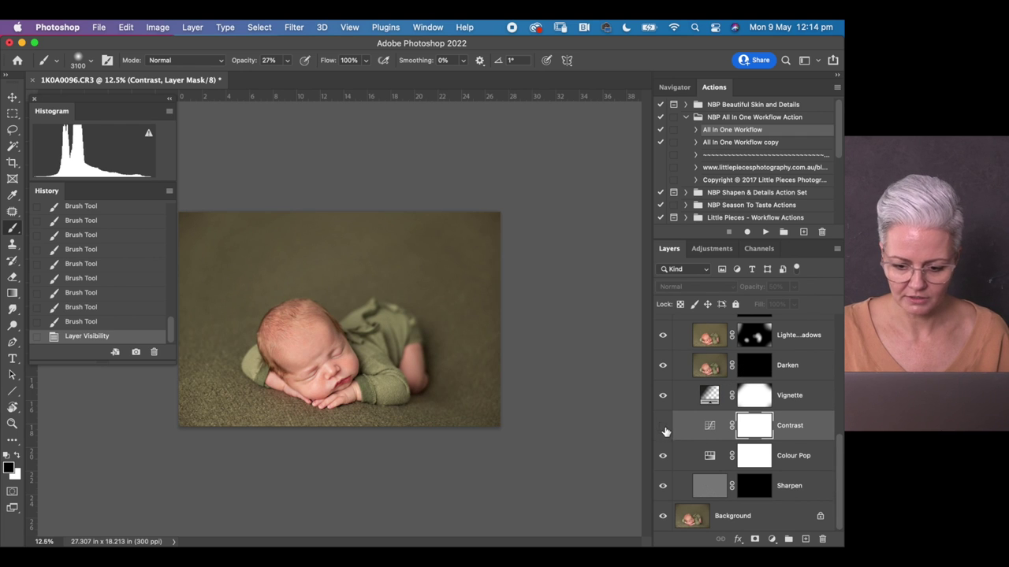
click(663, 429)
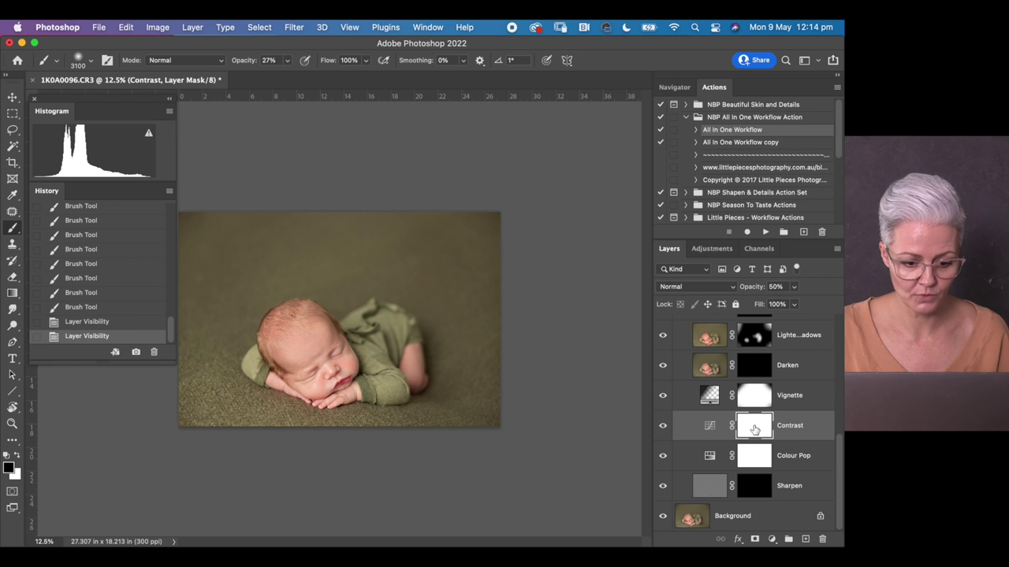
key(super+i)
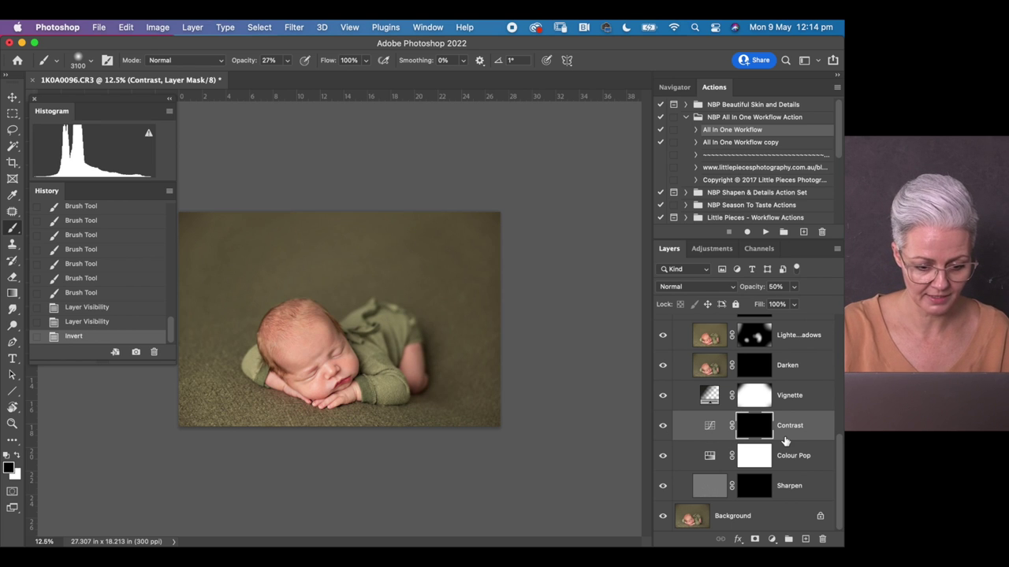
Paint white on the Contrast mask over the baby's face, hands and body at 44% brush opacity, and compare the effect
key(x)
drag(243, 65, 254, 65)
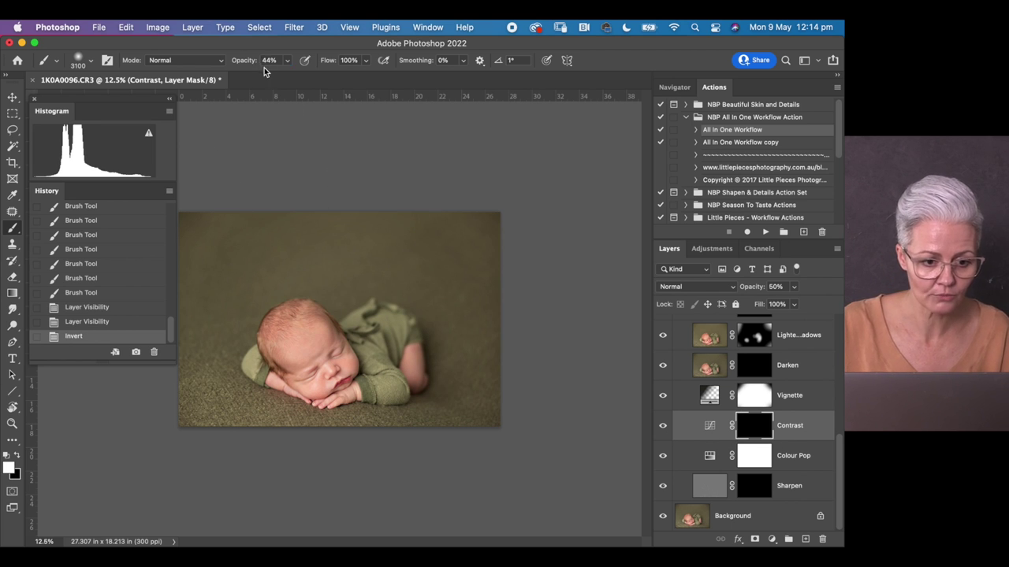
mouse_move(377, 342)
mouse_down()
mouse_move(320, 403)
mouse_move(303, 359)
mouse_move(339, 378)
mouse_up()
mouse_move(347, 370)
mouse_down()
mouse_move(370, 394)
mouse_move(347, 394)
mouse_up()
drag(390, 362, 398, 347)
mouse_move(394, 339)
mouse_down()
mouse_move(384, 351)
mouse_move(394, 378)
mouse_up()
mouse_move(398, 370)
mouse_down()
mouse_move(386, 347)
mouse_move(370, 370)
mouse_up()
key([)
key([)
key([)
key([)
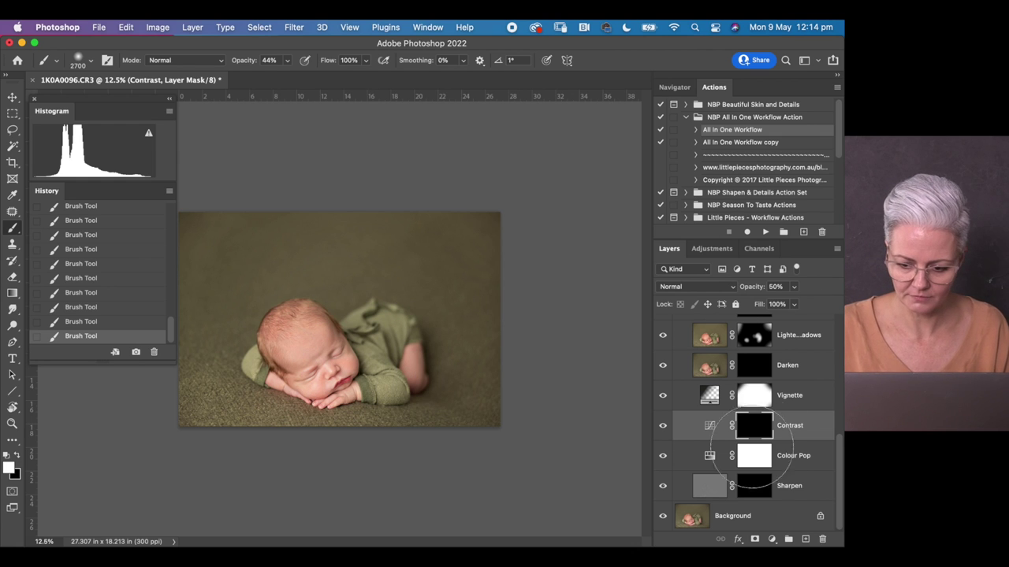
click(663, 427)
click(664, 426)
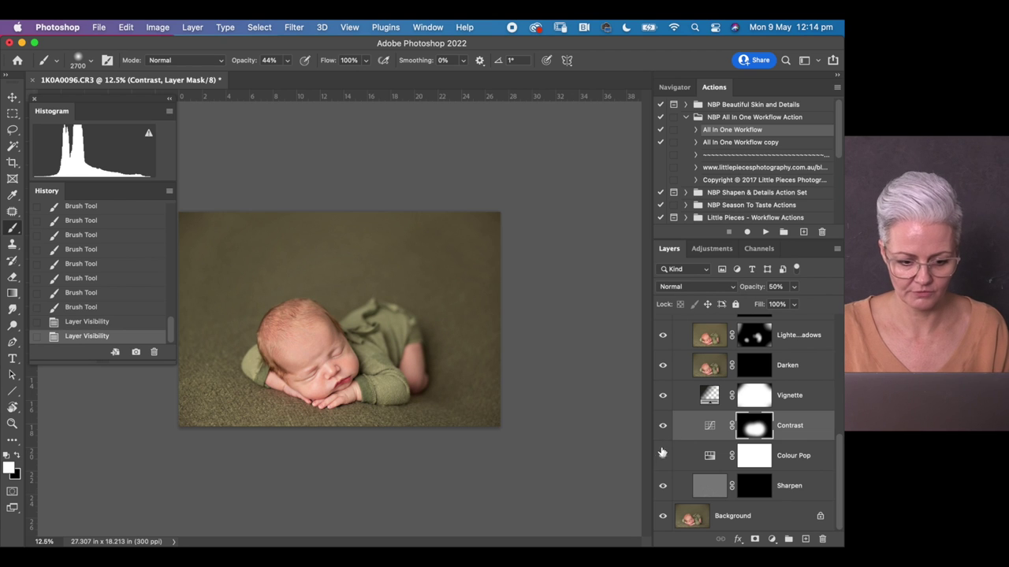
Compare the photo with and without the Colour Pop layer
click(778, 457)
click(664, 456)
click(664, 456)
Reduce the brush to 2100 px and paint black on the Colour Pop mask over the baby's face and hands
key(super+plus)
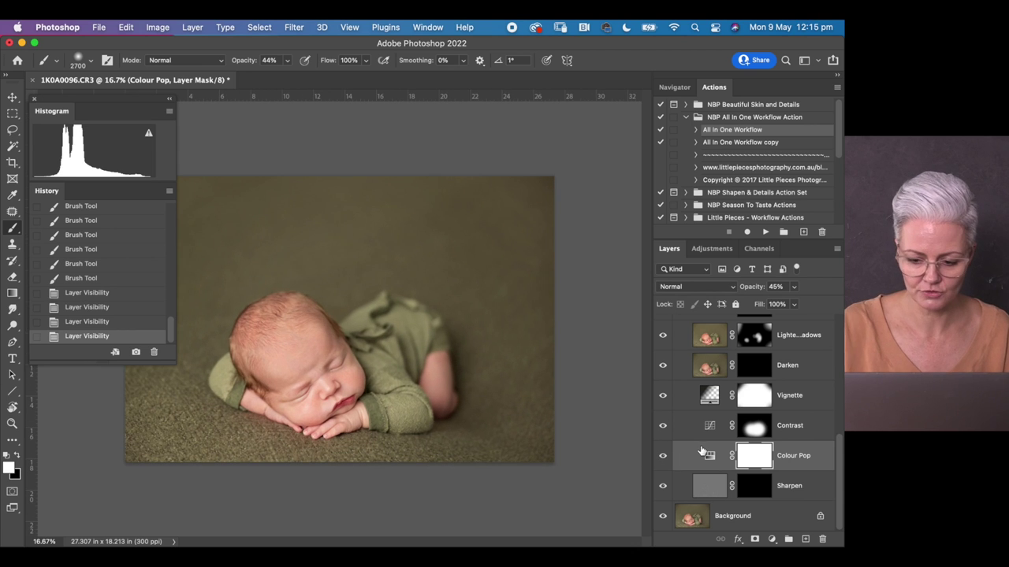
key(bracketleft)
key(bracketleft)
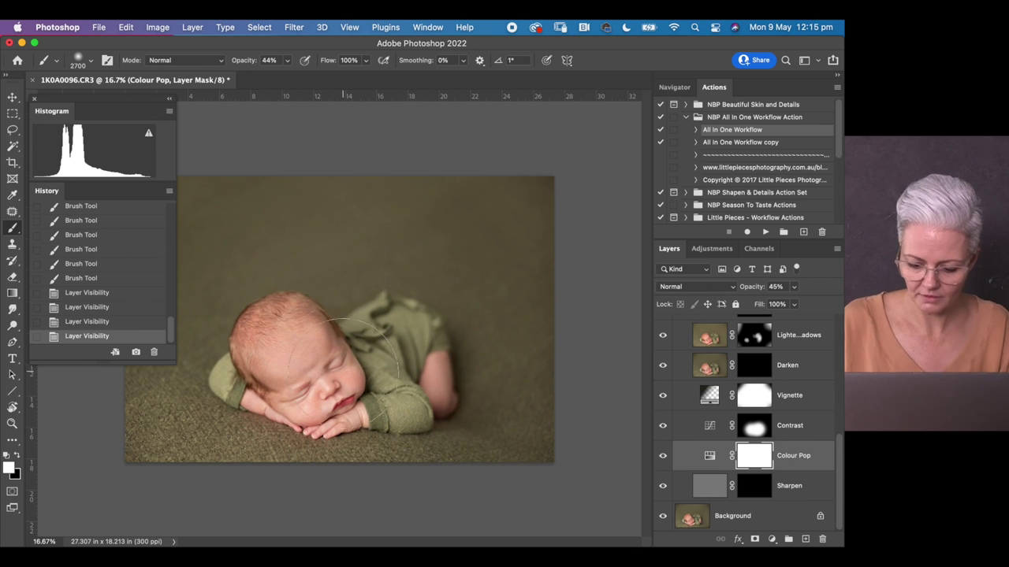
key(x)
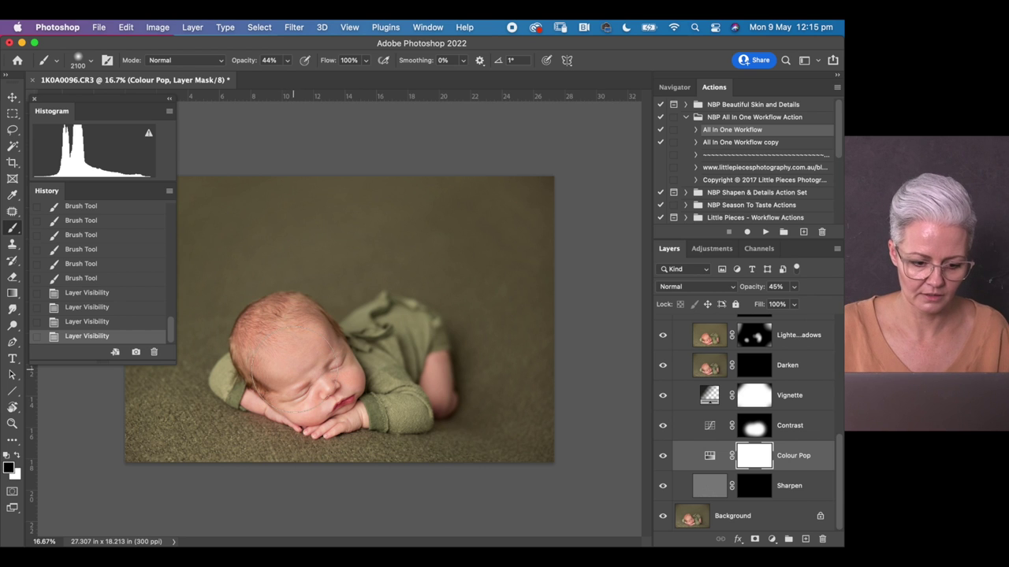
click(315, 346)
click(335, 366)
click(296, 370)
click(285, 372)
click(359, 386)
click(356, 454)
key(super+minus)
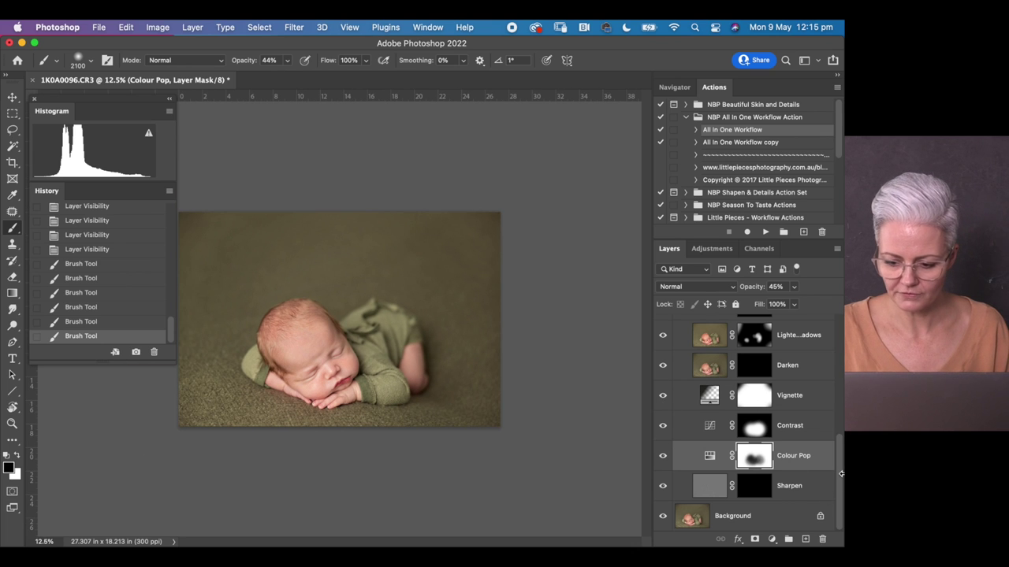
Select the Sharpen layer's mask and examine the detail on the baby's face up close
drag(834, 478, 835, 338)
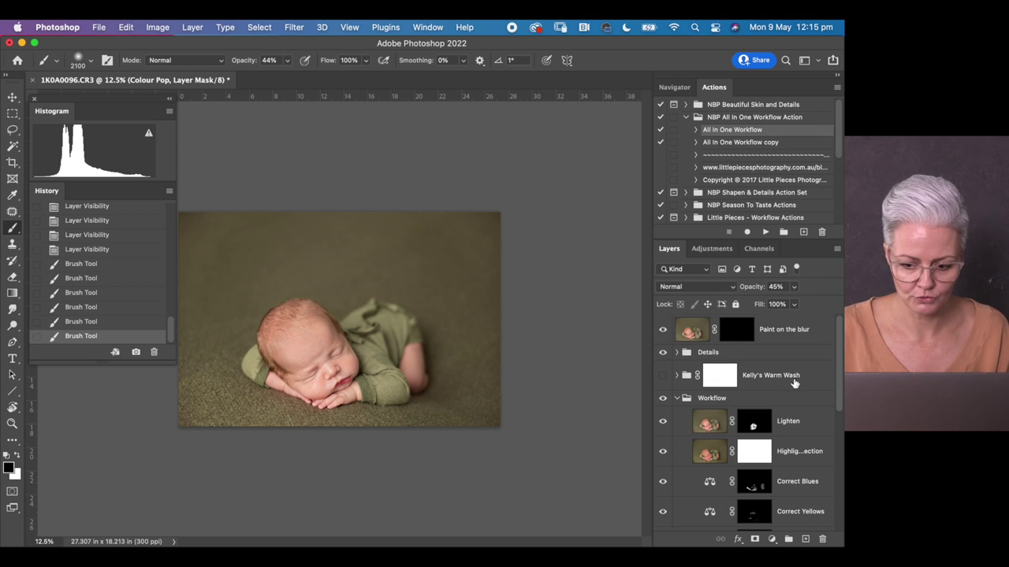
drag(837, 372, 837, 495)
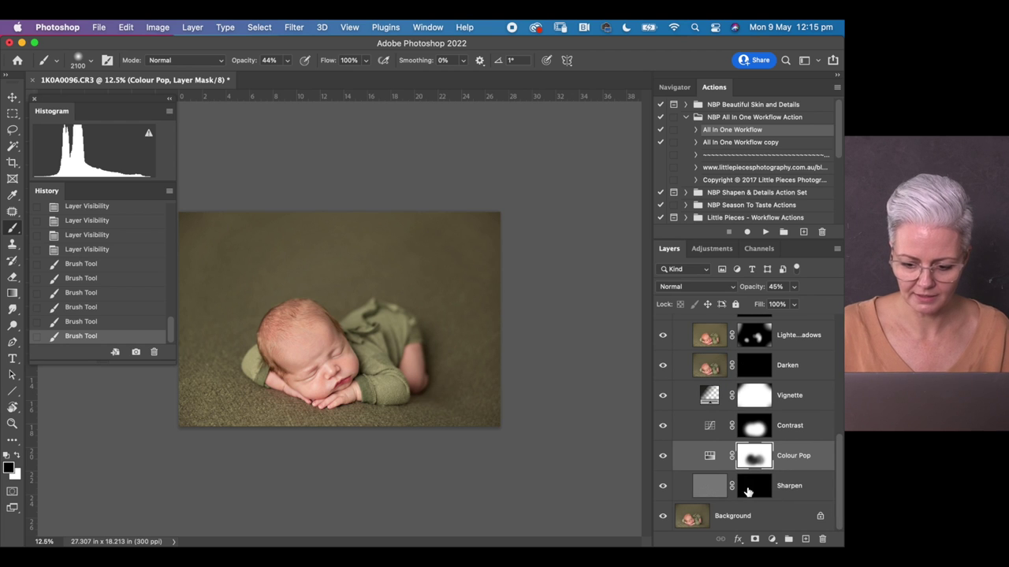
click(750, 492)
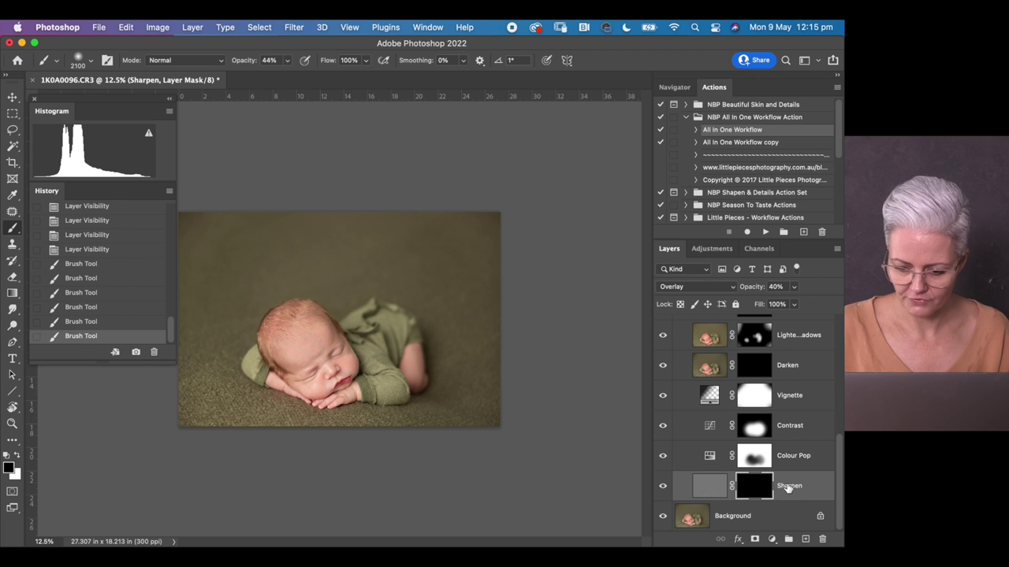
key(super+plus)
key(super+plus)
key(super+plus)
key(super+plus)
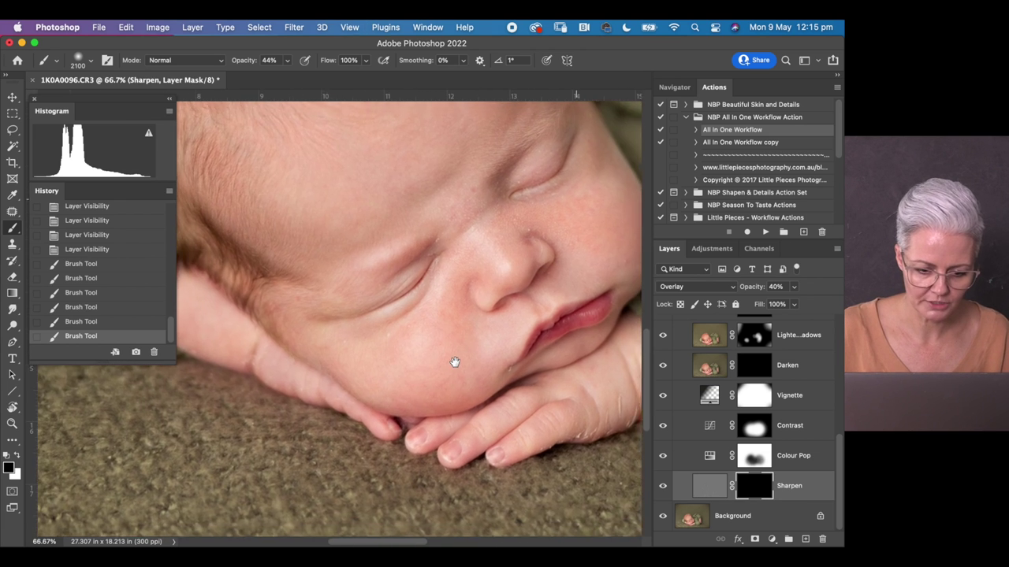
drag(455, 361, 460, 355)
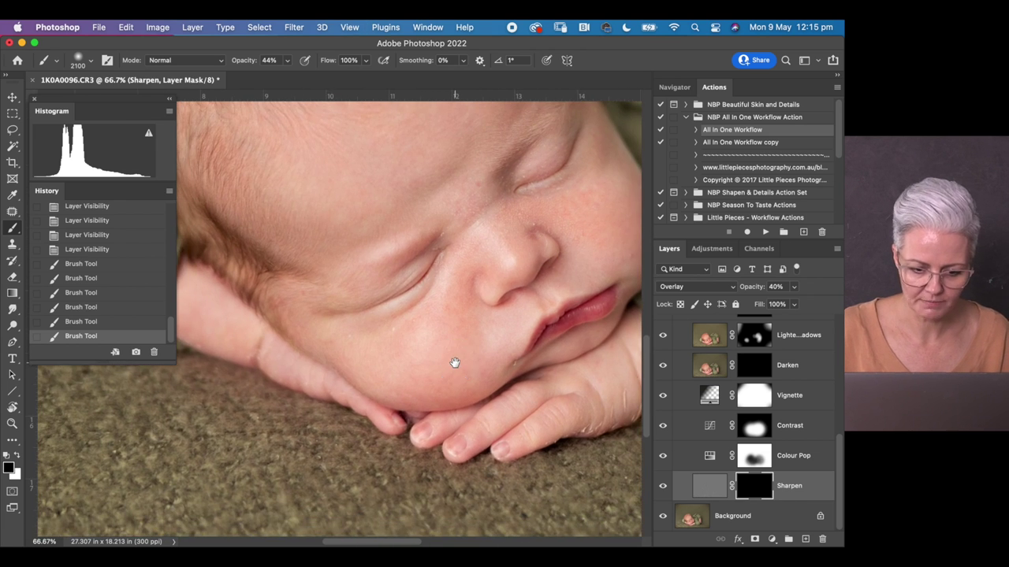
Make the Kelly's Warm Wash group visible and expand it to show its layers
drag(837, 455, 840, 335)
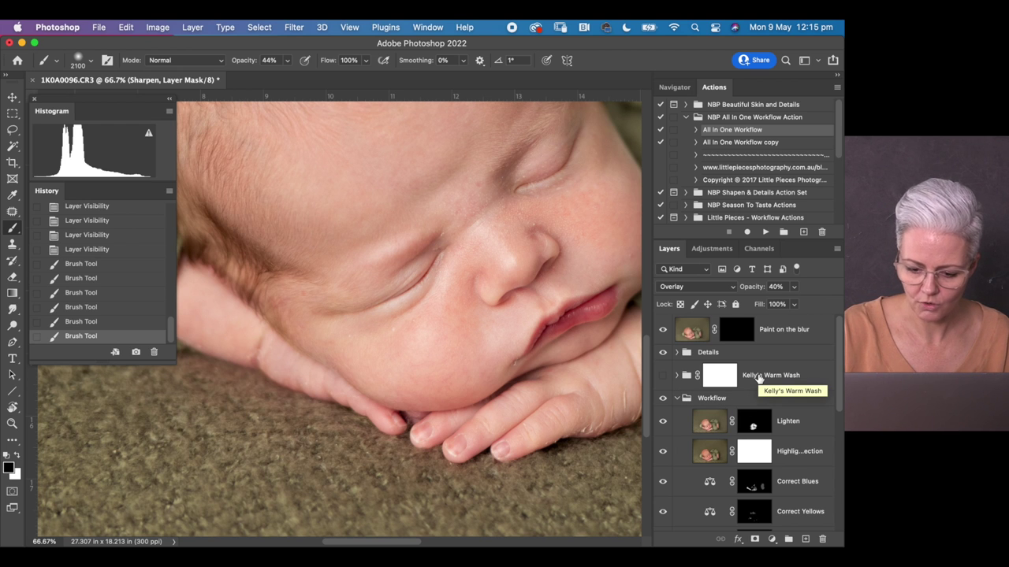
key(super+minus)
key(super+minus)
key(super+minus)
key(super+minus)
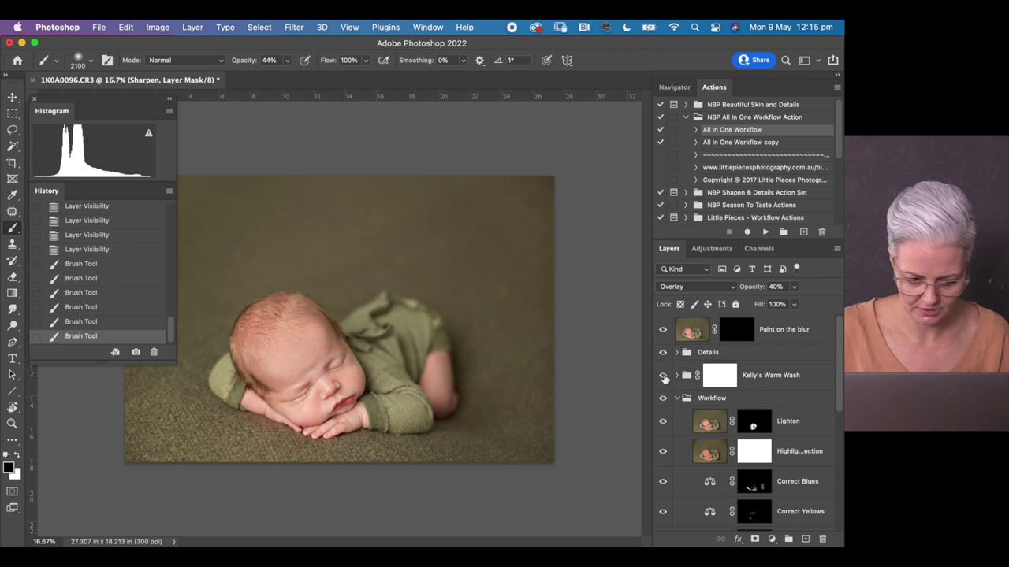
click(664, 377)
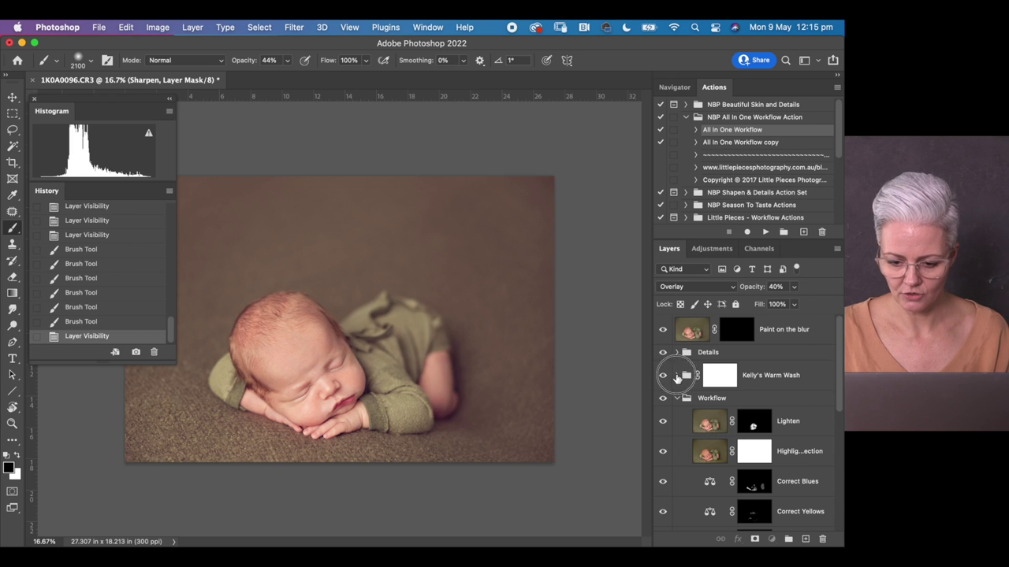
click(677, 376)
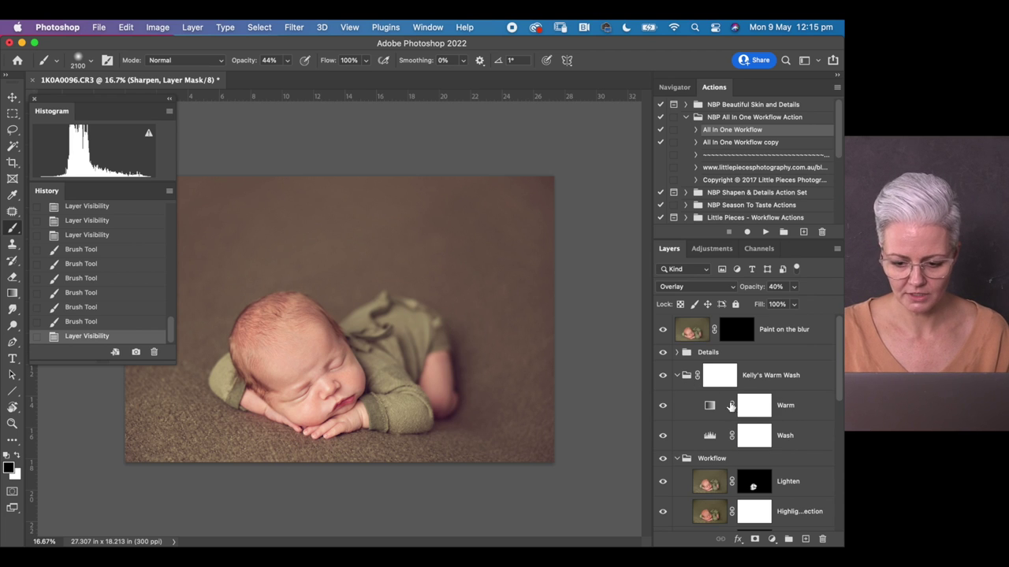
Compare the photo with and without the Warm layer and the Wash layer
click(662, 406)
click(663, 406)
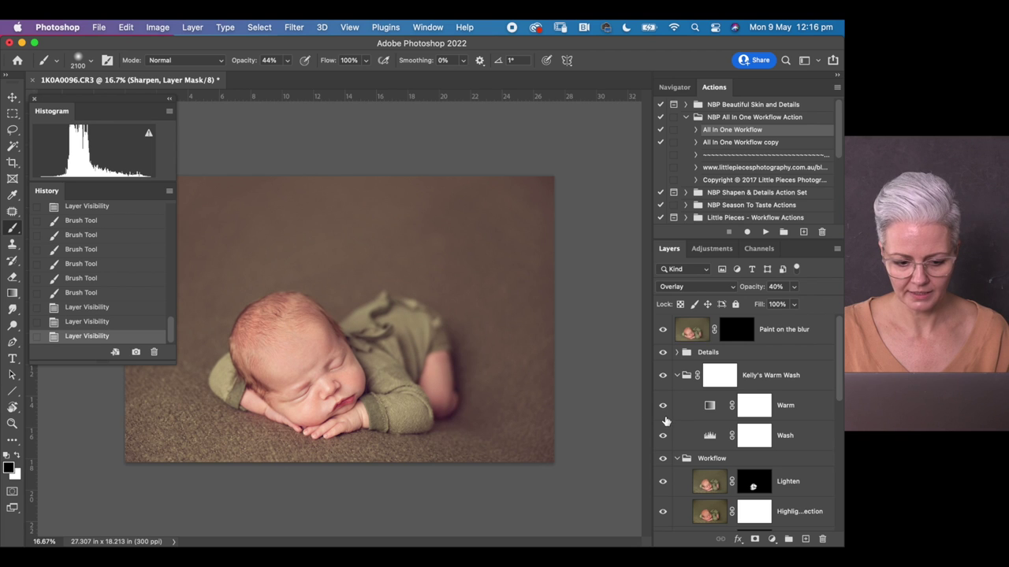
click(663, 435)
click(663, 436)
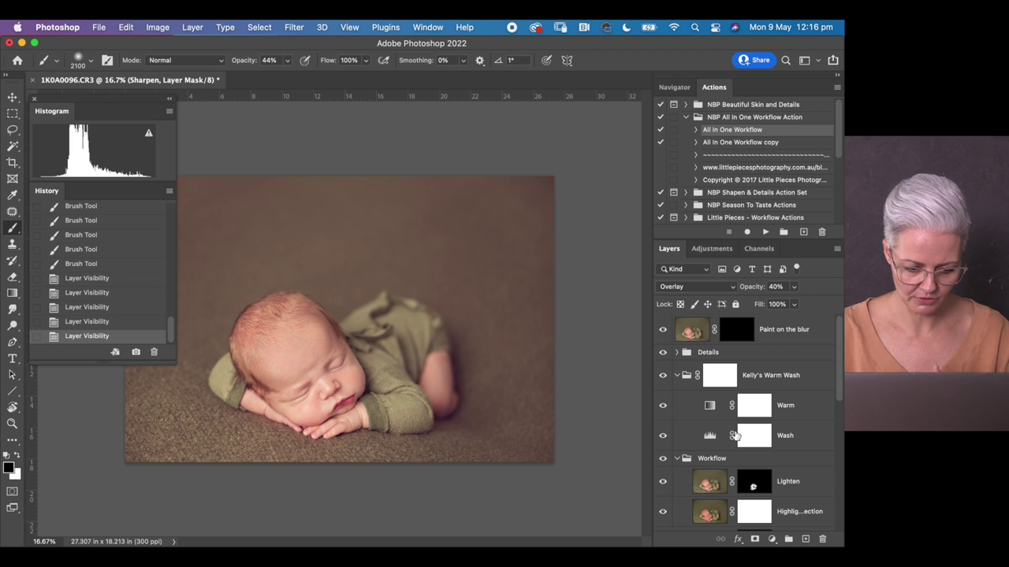
Invert the Kelly's Warm Wash group mask to black to hide the wash from the photo
click(721, 383)
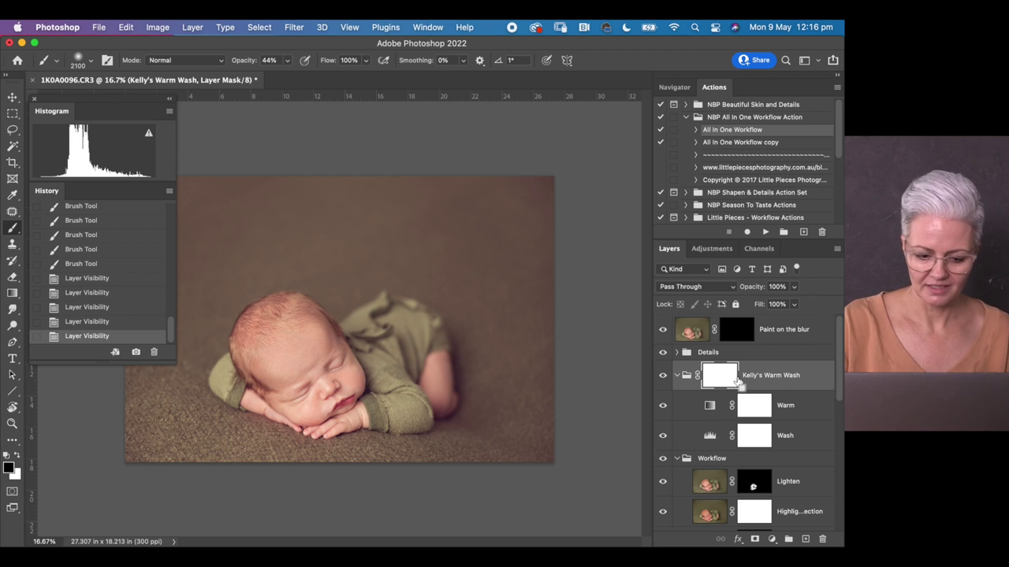
key(super+i)
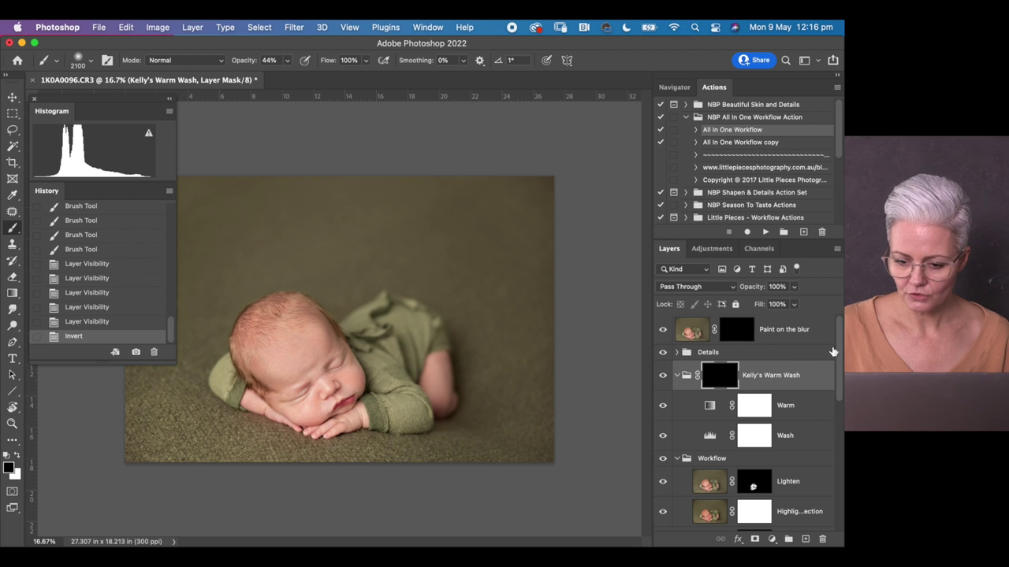
drag(837, 353, 840, 491)
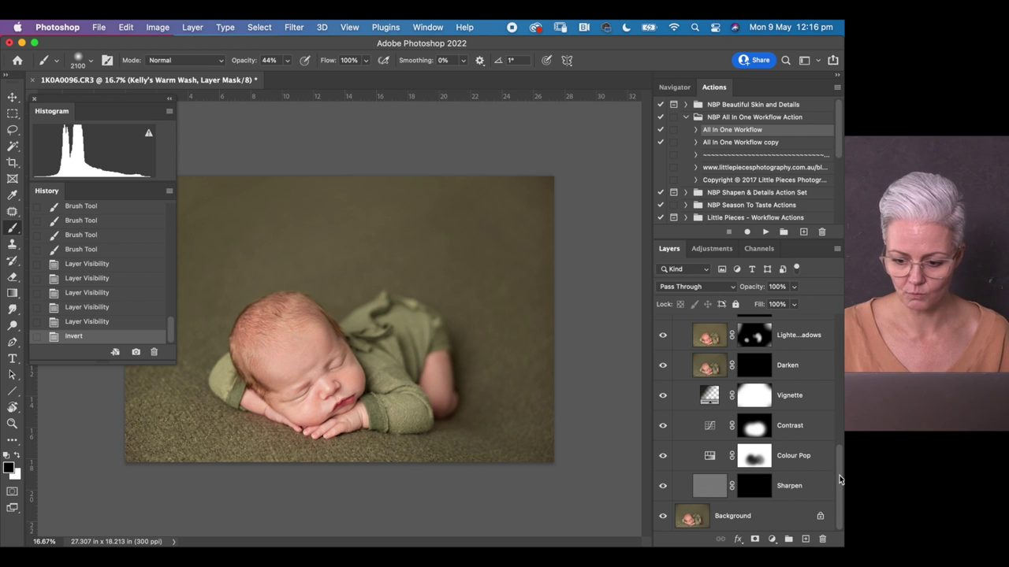
drag(837, 473, 840, 318)
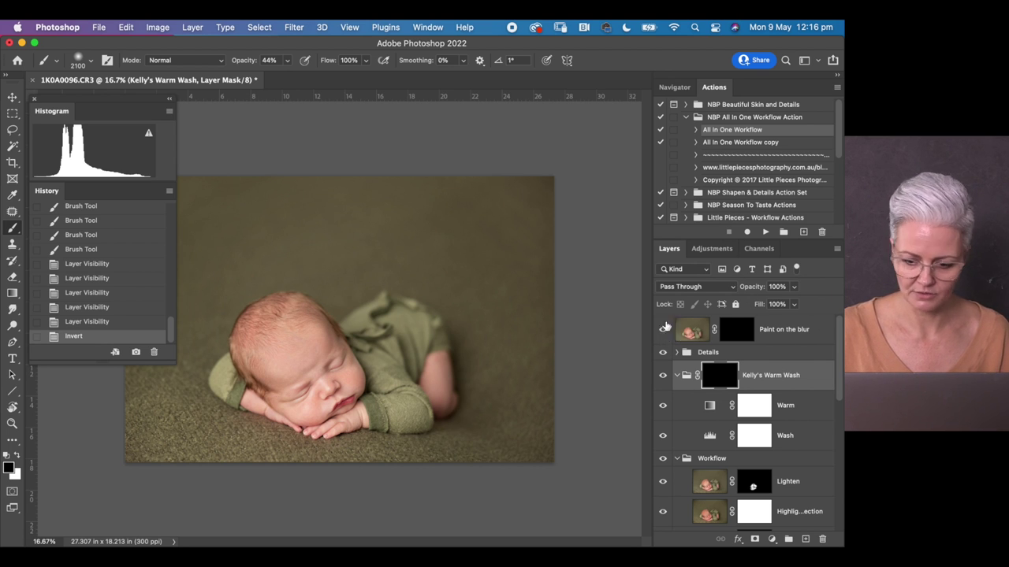
Merge all visible layers into a single Background layer
click(731, 337)
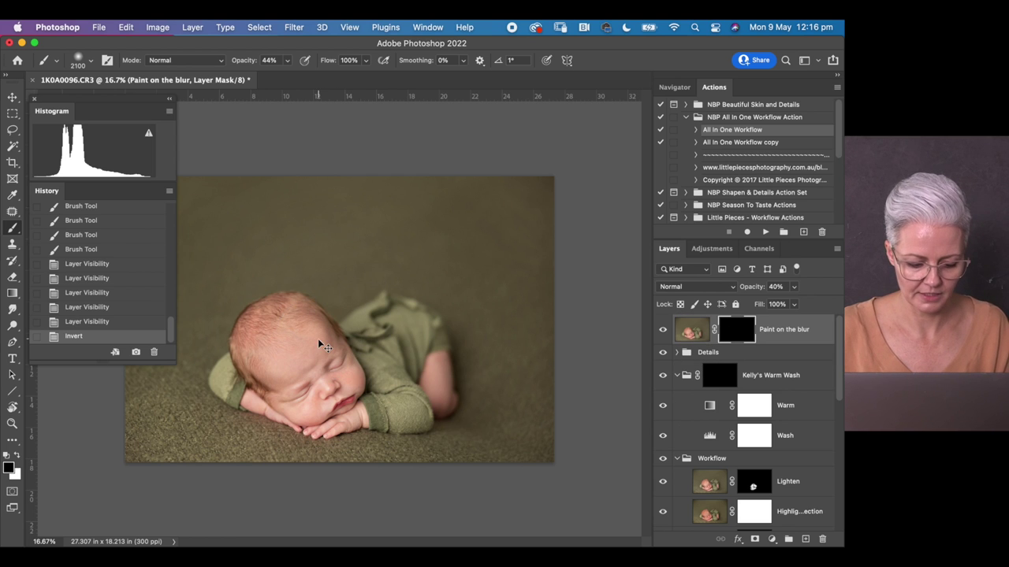
key(super+shift+e)
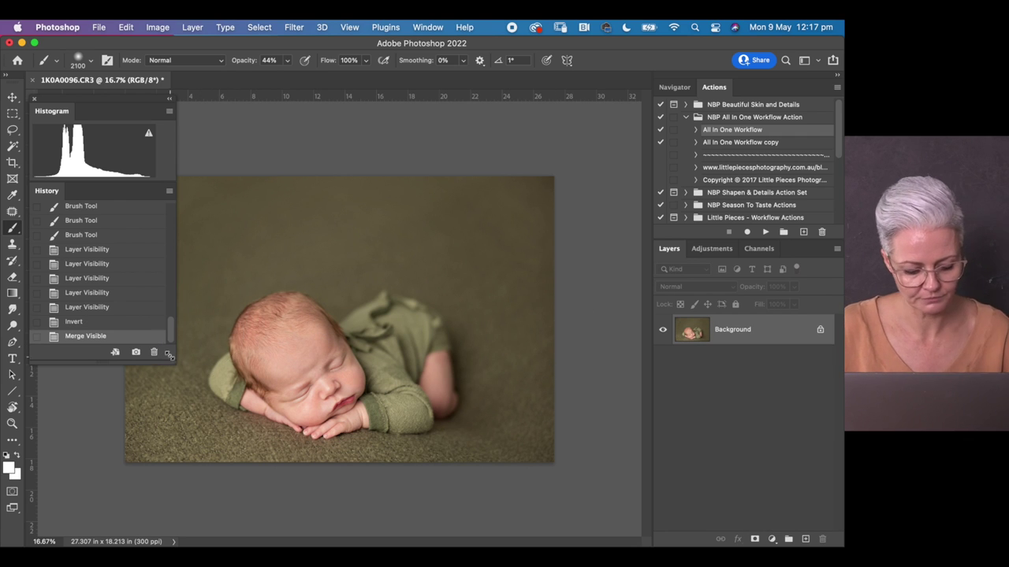
key(super+z)
scroll(143, 349, up, 1)
drag(172, 339, 176, 197)
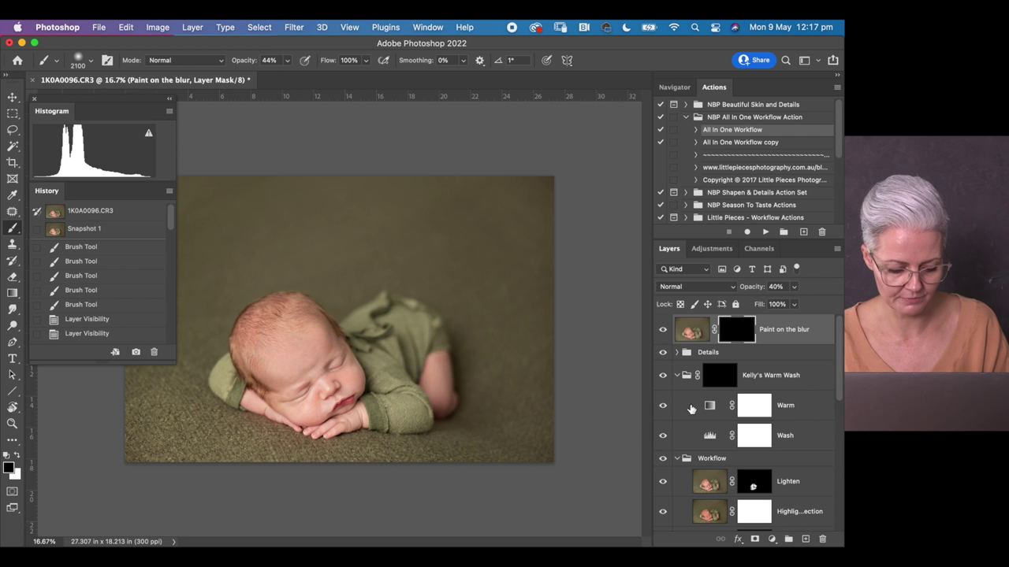
key(super+alt+shift+e)
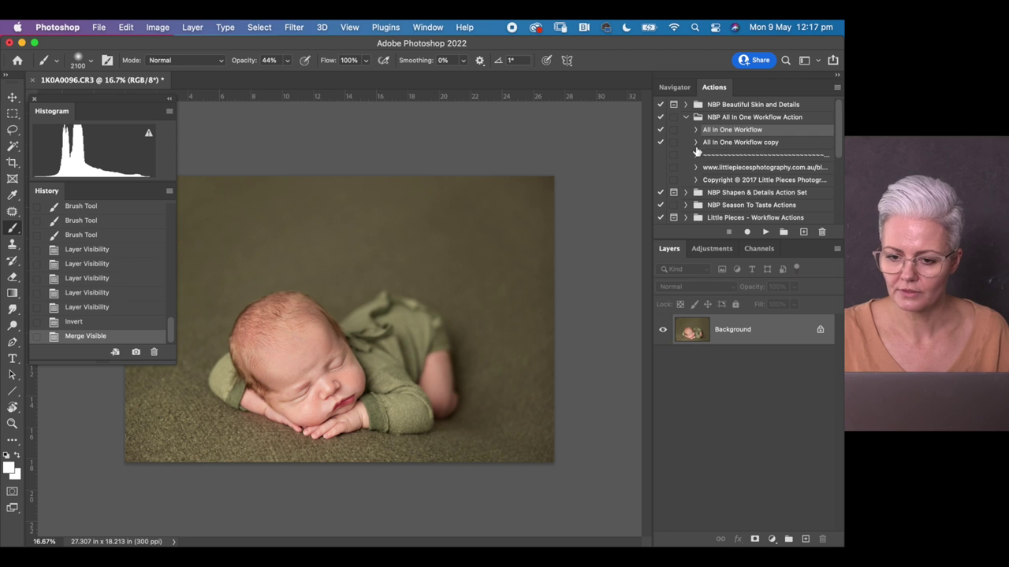
Run the Soft Baby Skin action from the NBP Beautiful Skin and Details set and dismiss its painting instructions
click(686, 105)
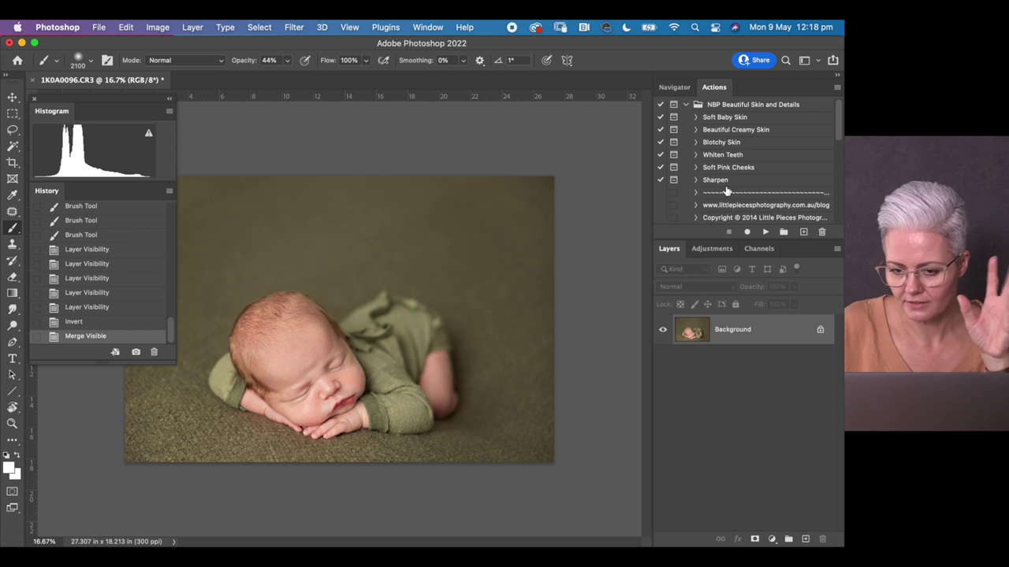
click(717, 118)
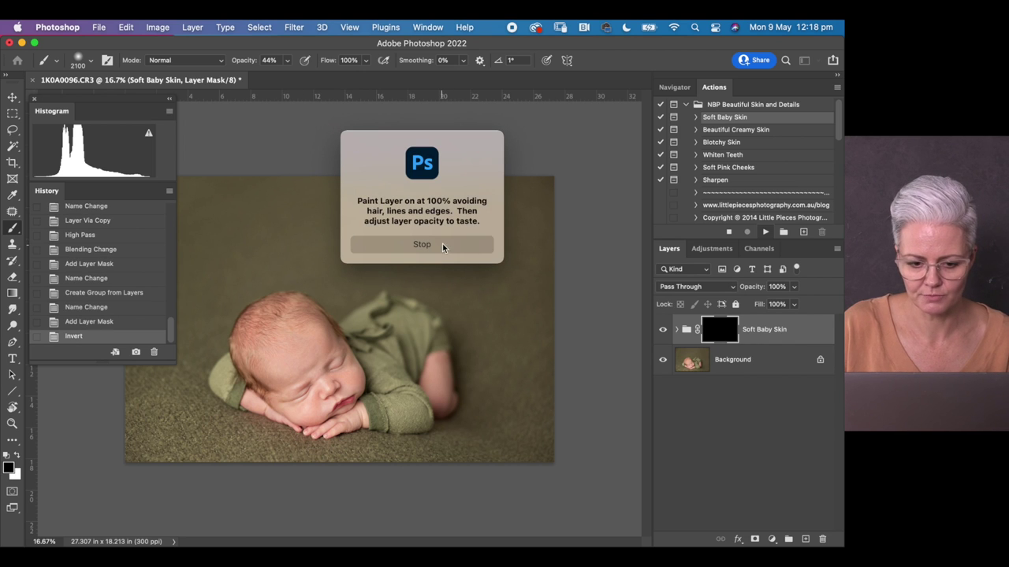
click(443, 244)
Paint white on the Soft Baby Skin mask over the baby's forehead with a 250 px brush at 100% opacity
drag(244, 66, 275, 64)
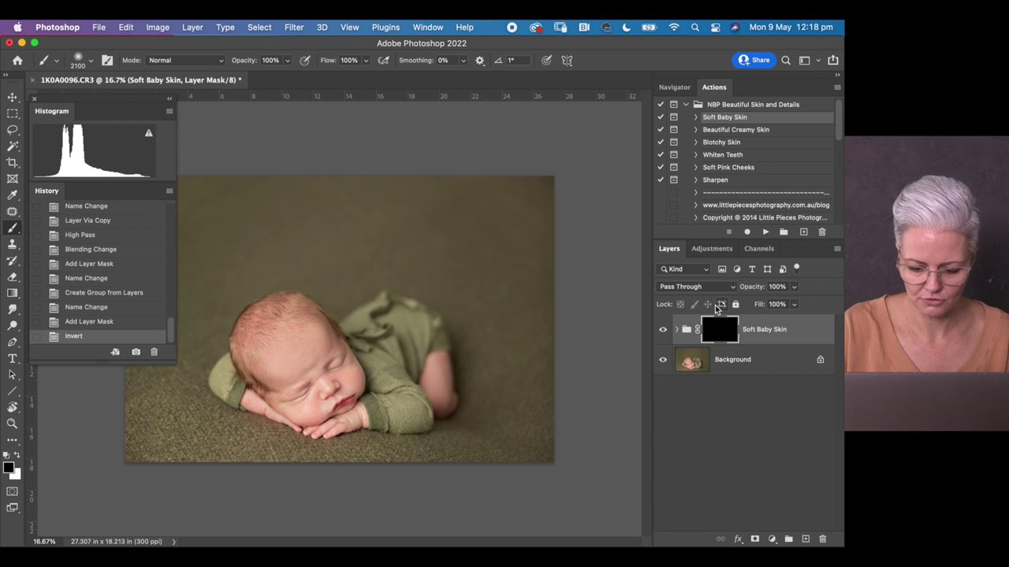
key(super+equal)
key(super+equal)
key(super+equal)
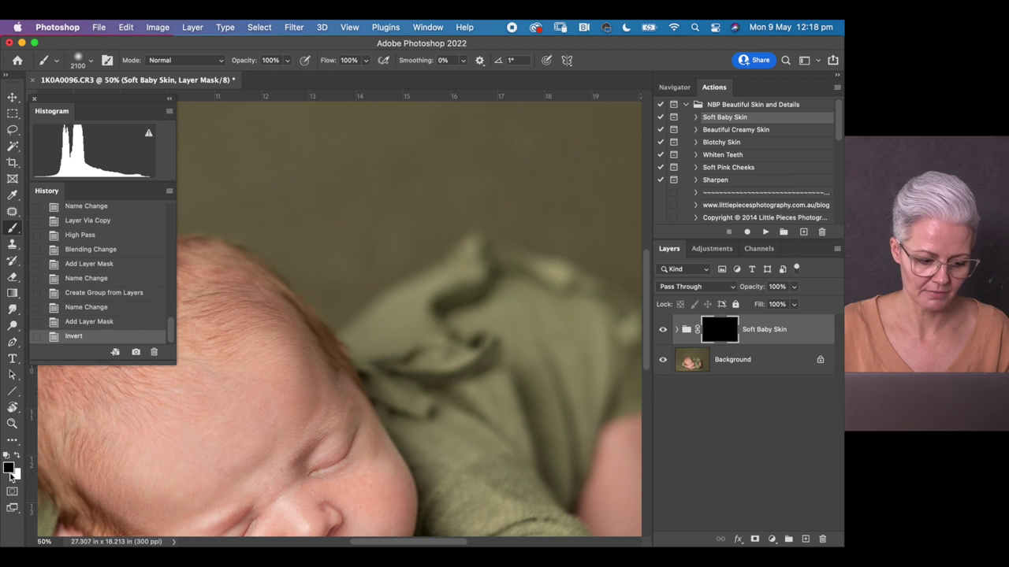
key(x)
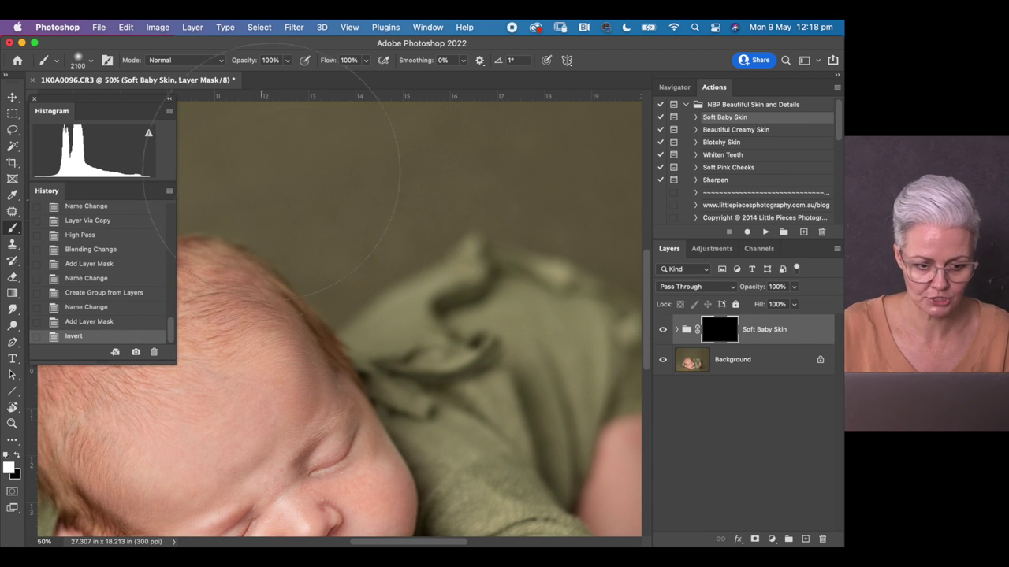
scroll(357, 331, down, 5)
key(bracketleft)
key(bracketleft)
key(bracketleft)
key(bracketleft)
key(bracketleft)
key(bracketleft)
key(bracketleft)
key(bracketleft)
click(423, 216)
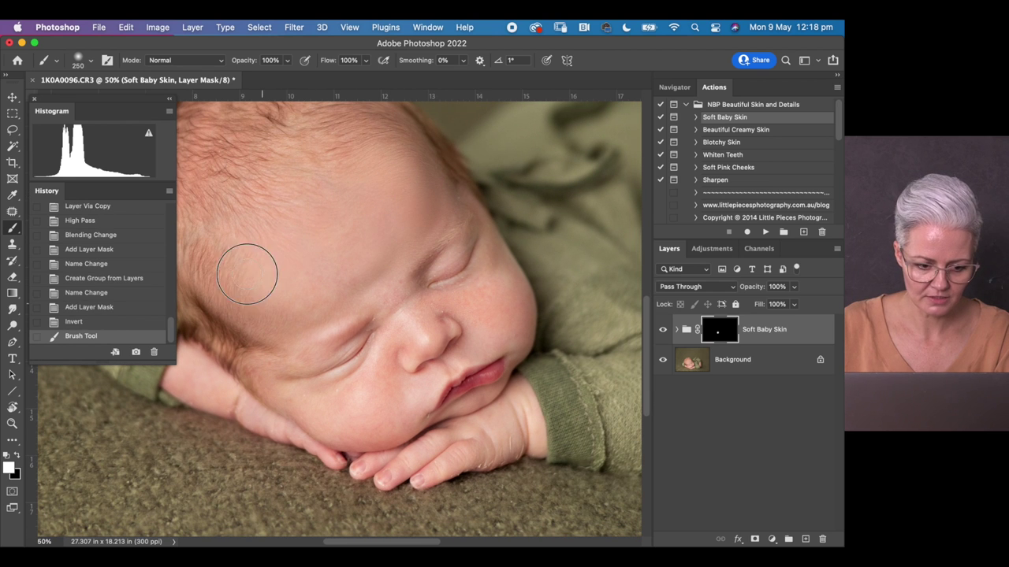
drag(265, 314, 323, 315)
Paint white on the Soft Baby Skin mask over the cheeks and nose area, varying the brush between 90 and 175 px
key(bracketleft)
key(bracketleft)
key(bracketleft)
click(252, 362)
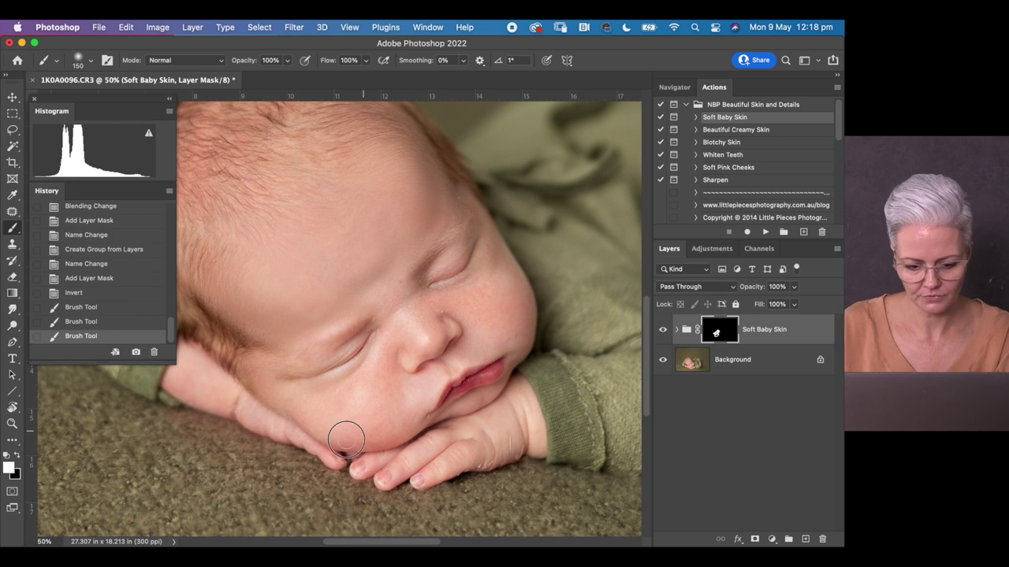
mouse_move(421, 404)
mouse_down()
mouse_move(476, 329)
mouse_move(457, 309)
mouse_move(426, 306)
mouse_move(441, 331)
mouse_move(402, 316)
mouse_move(393, 287)
mouse_move(379, 297)
mouse_move(452, 299)
mouse_up()
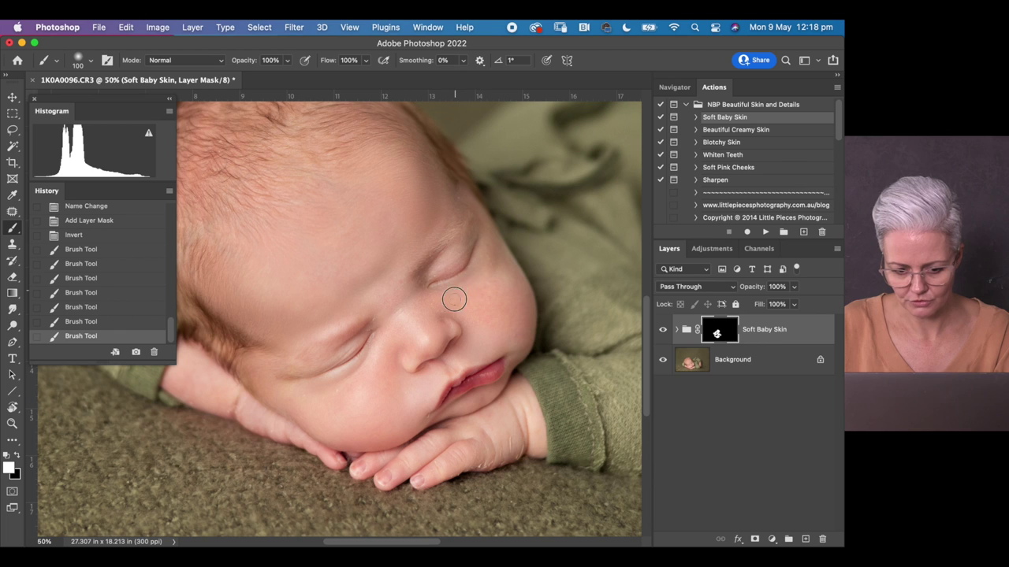
mouse_move(482, 331)
mouse_down()
mouse_move(518, 342)
mouse_move(528, 320)
mouse_move(522, 286)
mouse_move(483, 271)
mouse_up()
click(520, 350)
key(bracketright)
key(bracketright)
key(bracketright)
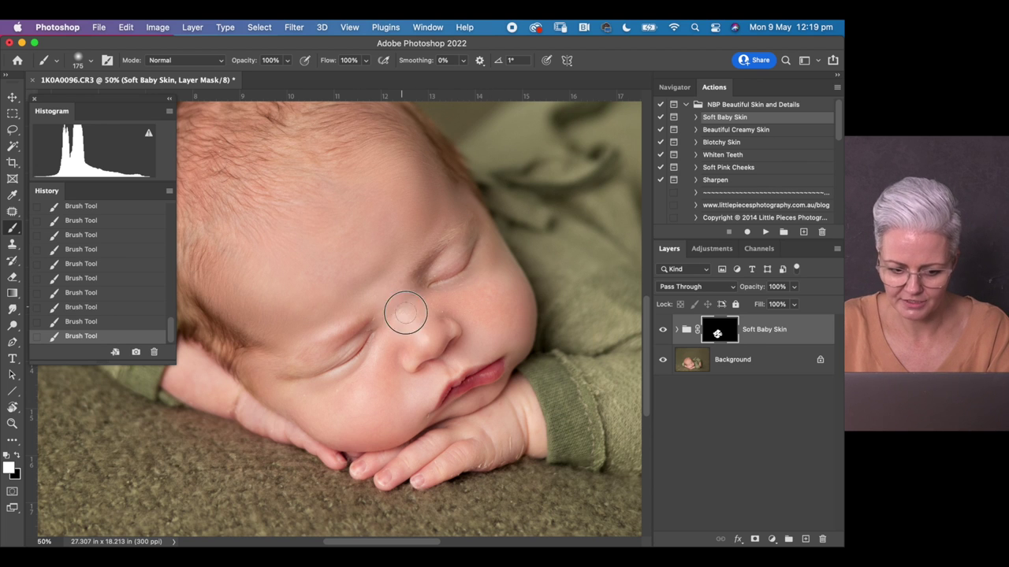
key(bracketleft)
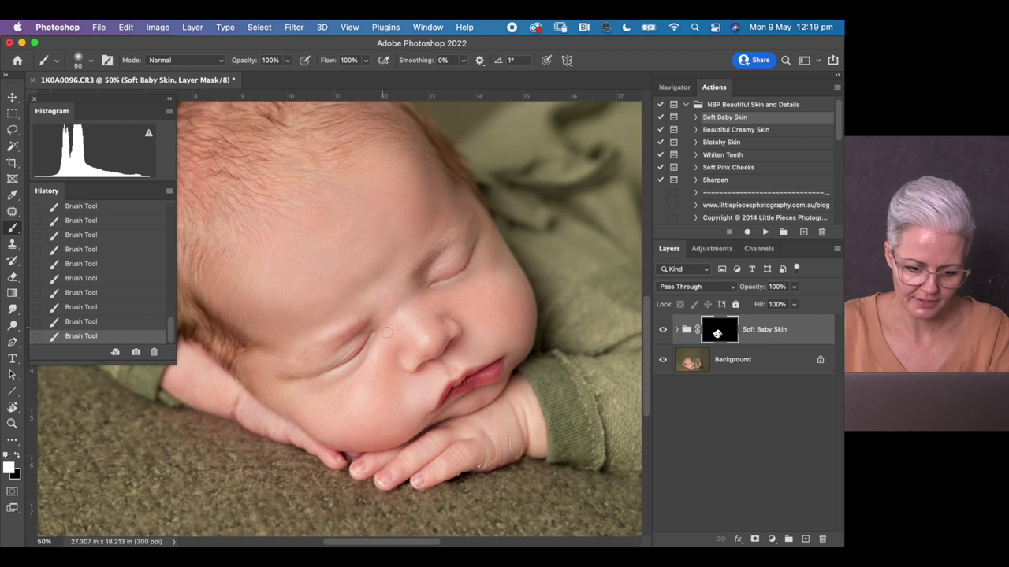
key(bracketright)
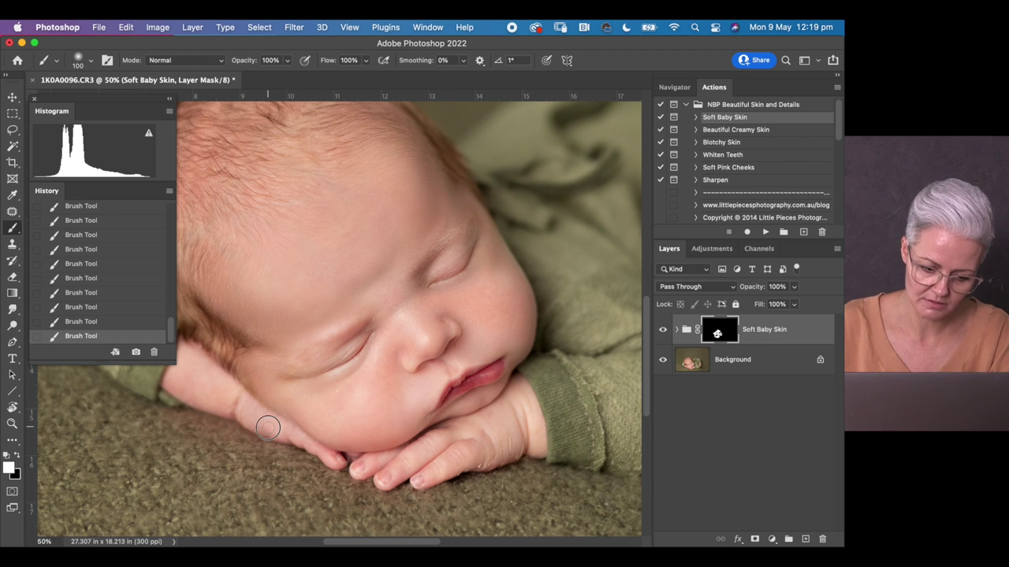
Paint white on the Soft Baby Skin mask over the baby's forearm and hands, using brush sizes from 150 down to 90 px
key(bracketright)
key(bracketright)
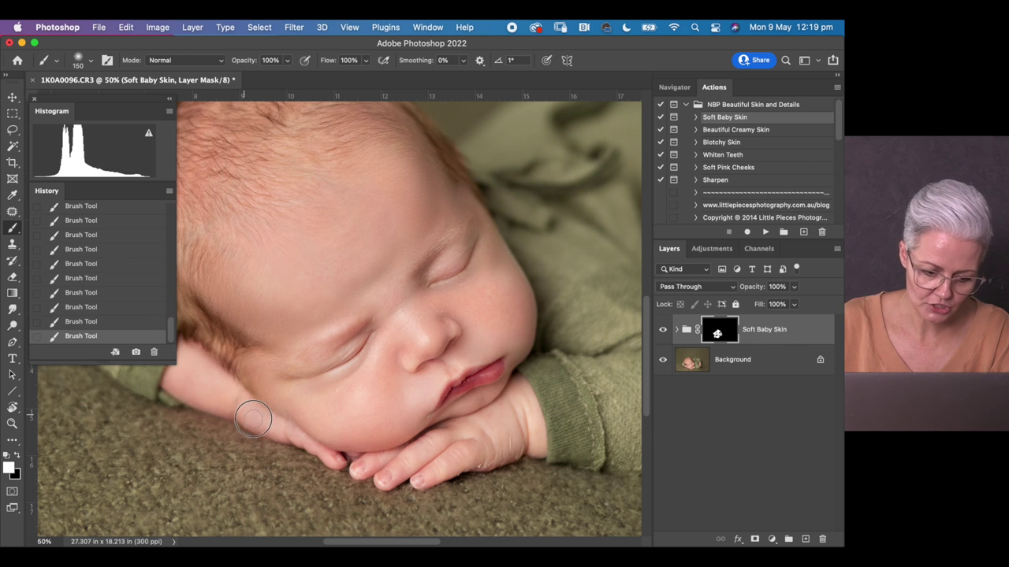
key(bracketleft)
key(bracketleft)
key(bracketleft)
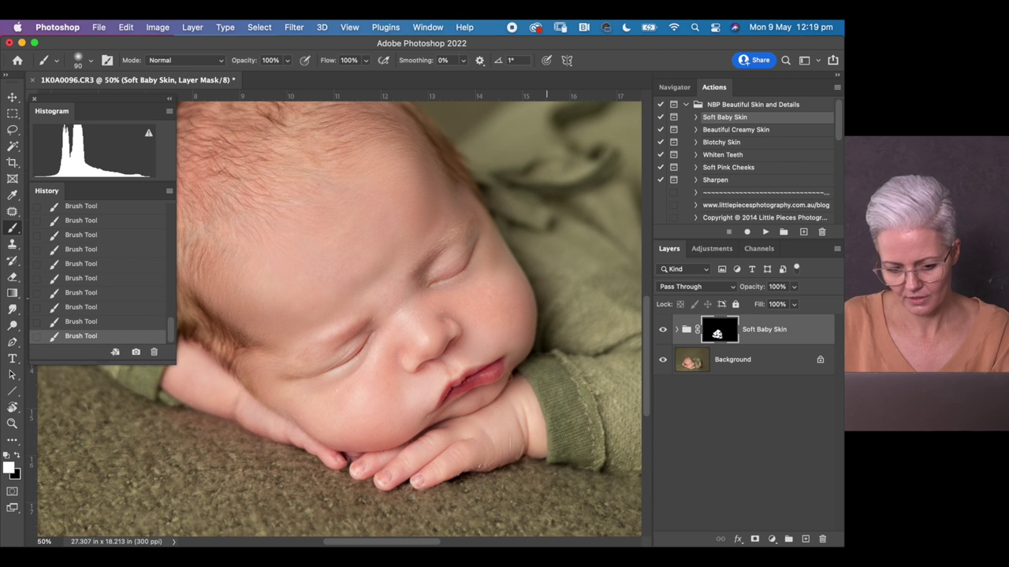
Show the red mask overlay and fill the missed patch on the forehead with a 300 px white brush
key(backslash)
key(super+equal)
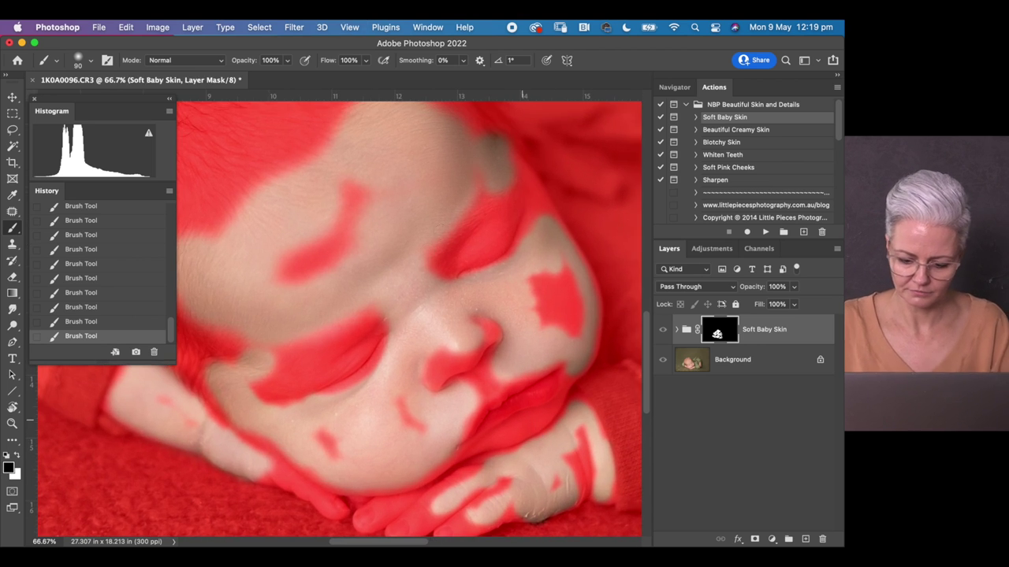
key(bracketright)
key(bracketright)
key(bracketright)
key(bracketright)
key(bracketright)
key(bracketright)
key(bracketright)
key(x)
mouse_move(284, 262)
mouse_down()
mouse_move(369, 185)
mouse_move(261, 276)
mouse_move(349, 236)
mouse_move(245, 269)
mouse_up()
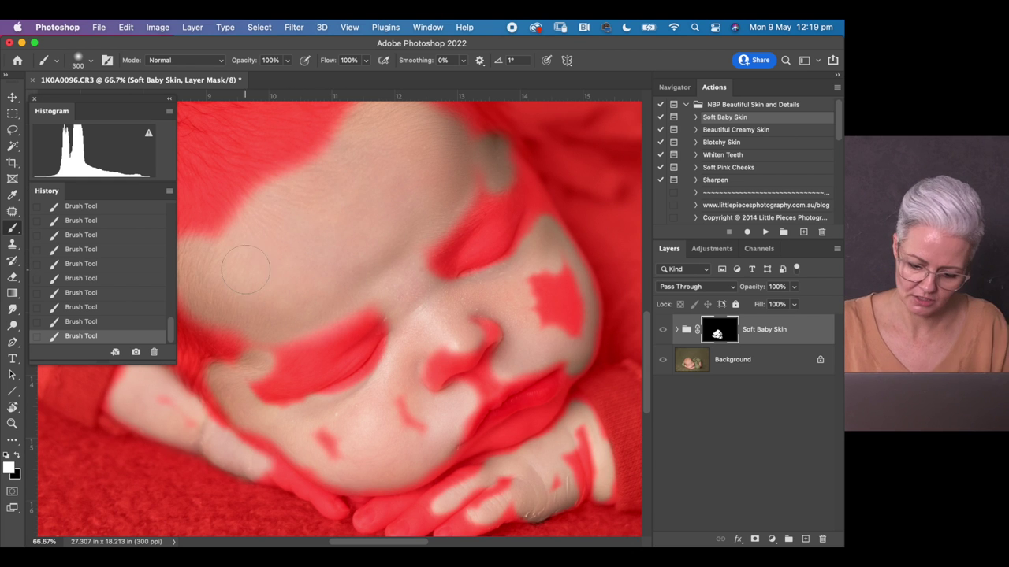
Fill the missed patches on both cheeks of the Soft Baby Skin mask with a smaller white brush
key(bracketleft)
key(bracketleft)
mouse_move(342, 433)
mouse_down()
mouse_move(335, 450)
mouse_move(416, 412)
mouse_move(265, 425)
mouse_up()
mouse_move(551, 292)
mouse_down()
mouse_move(576, 330)
mouse_move(559, 271)
mouse_up()
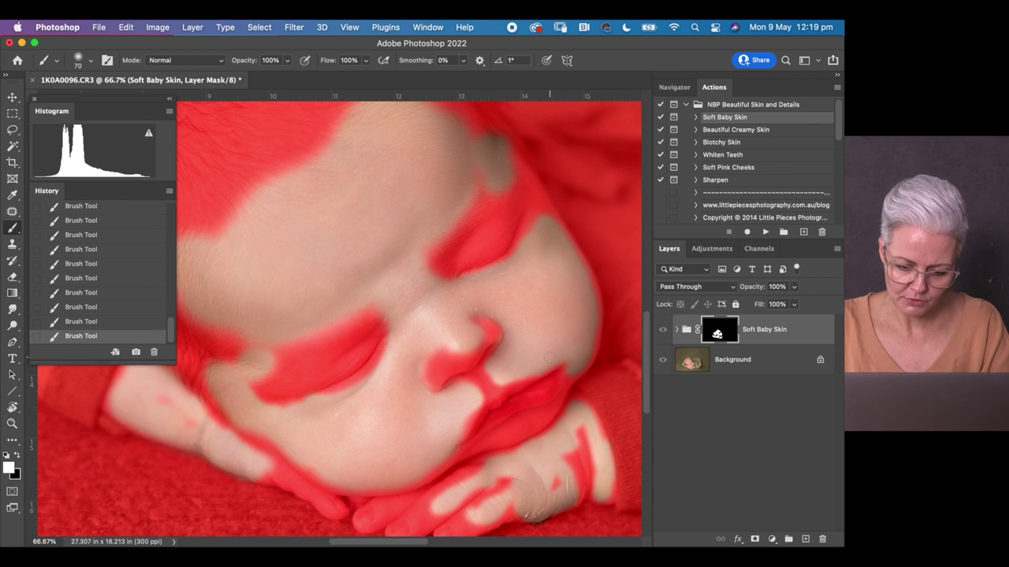
Fill the missed patches on the back of the hand in the Soft Baby Skin mask with a 70 px white brush and hide the overlay
scroll(504, 409, down, 4)
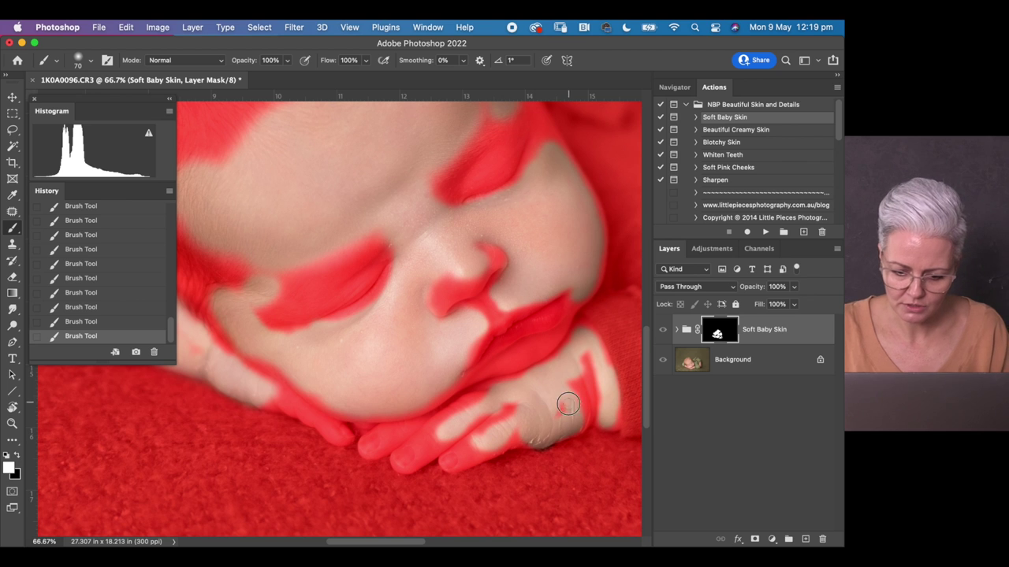
mouse_move(563, 411)
mouse_down()
mouse_move(491, 428)
mouse_move(504, 427)
mouse_up()
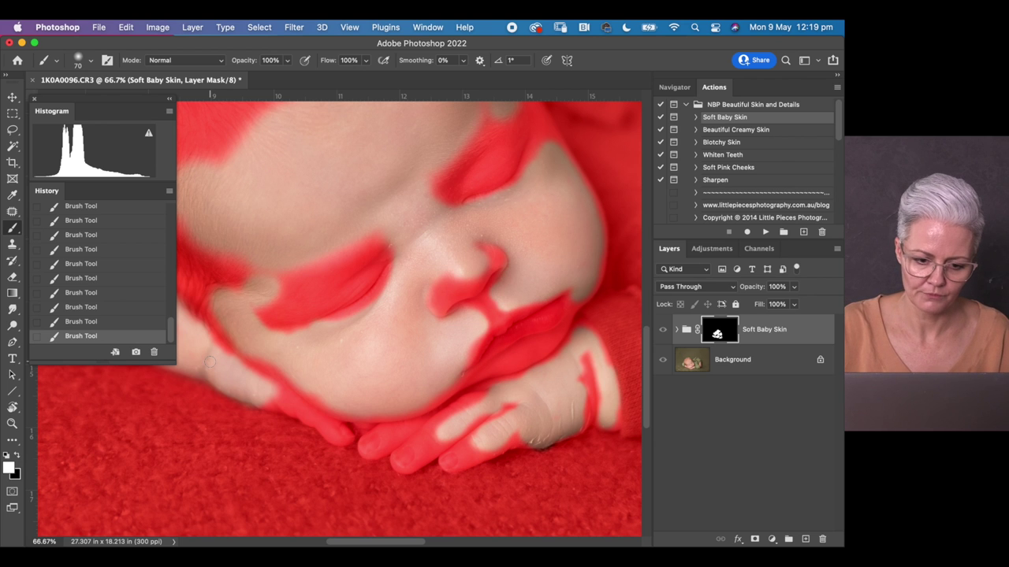
key(backslash)
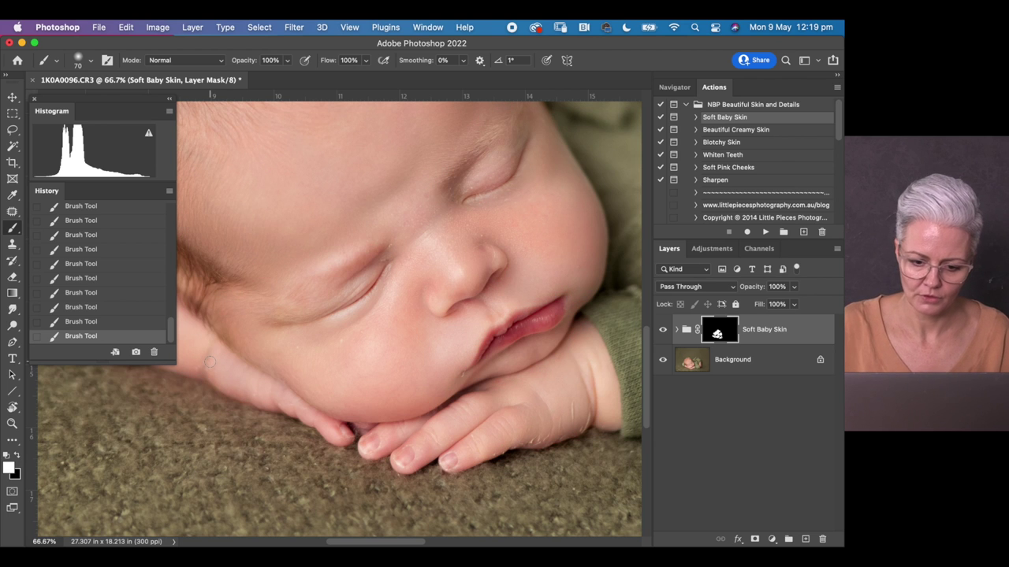
Toggle the Soft Baby Skin group off and on to compare the skin before and after smoothing
click(663, 331)
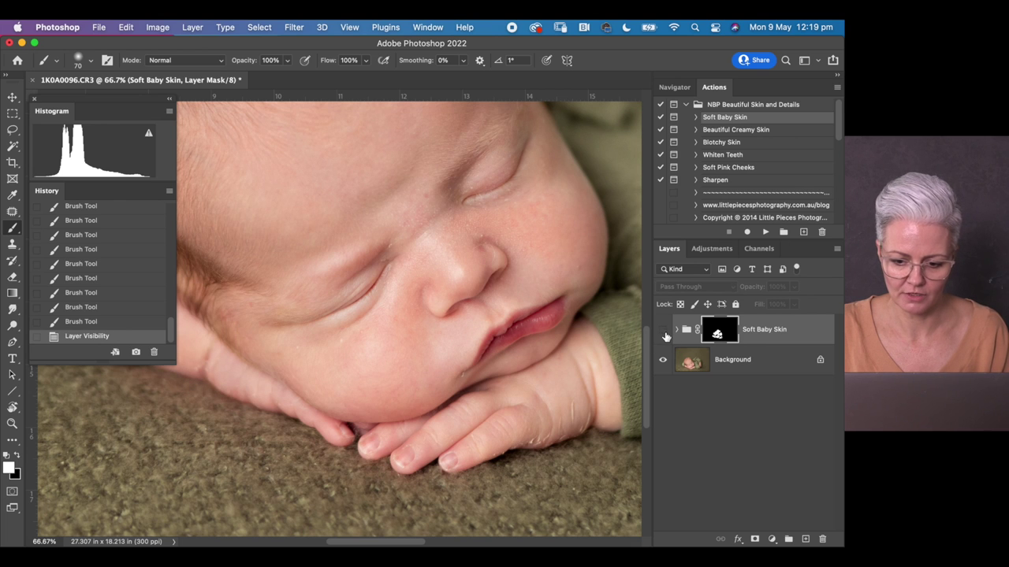
click(663, 331)
drag(567, 364, 540, 444)
Lower the opacity of the Soft Baby Skin group to 65%
key(super+minus)
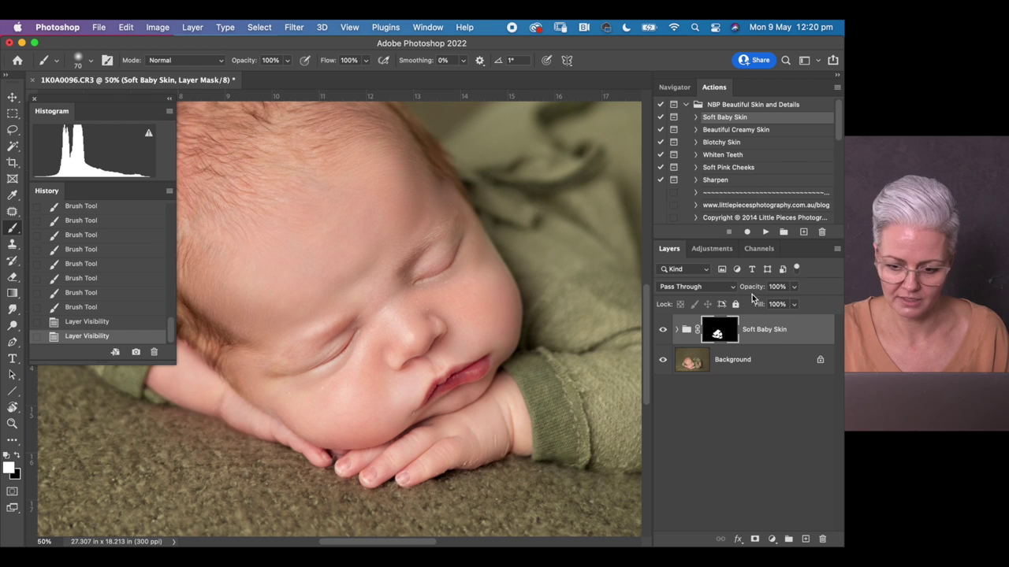
click(793, 289)
click(778, 304)
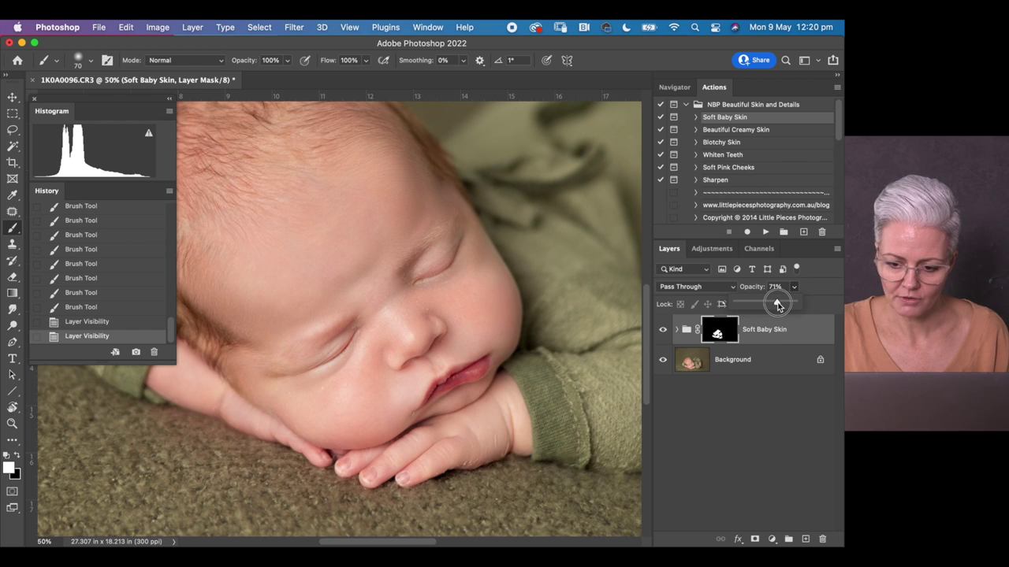
drag(777, 305, 775, 305)
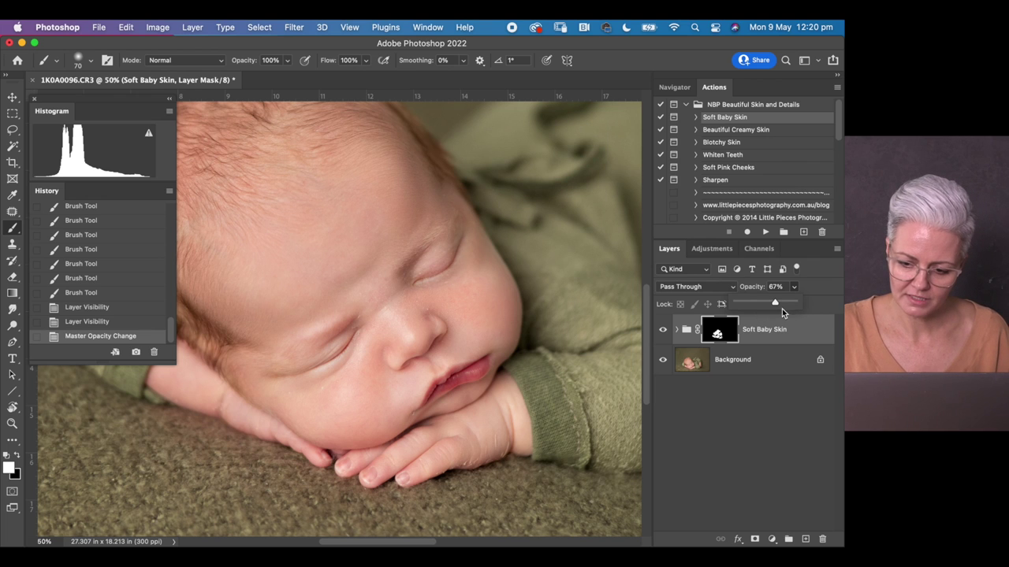
drag(775, 302, 774, 304)
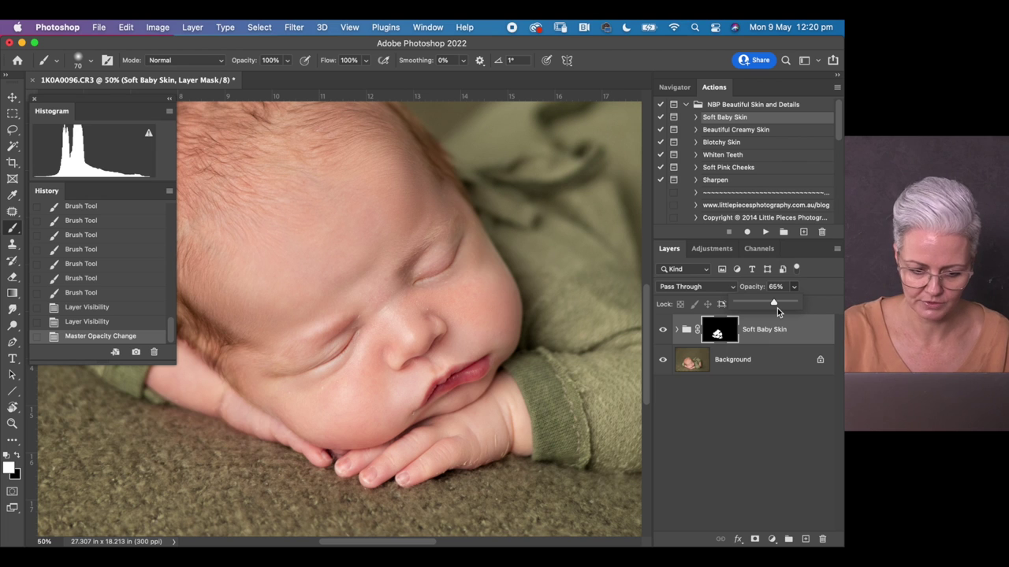
Compare the photo with and without the Soft Baby Skin group and inspect the face and hands at 100% zoom
click(664, 331)
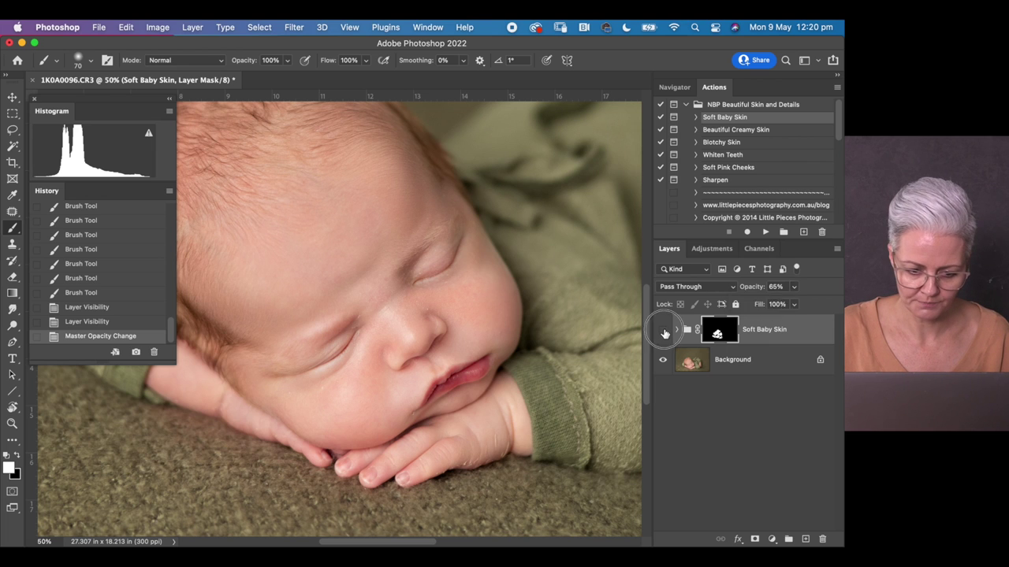
click(664, 332)
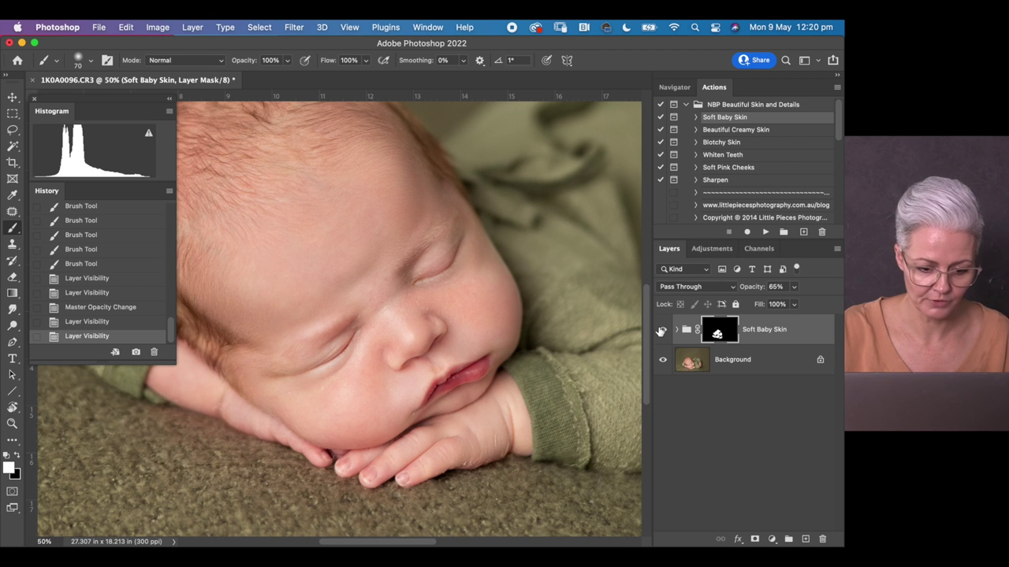
key(super+plus)
key(super+plus)
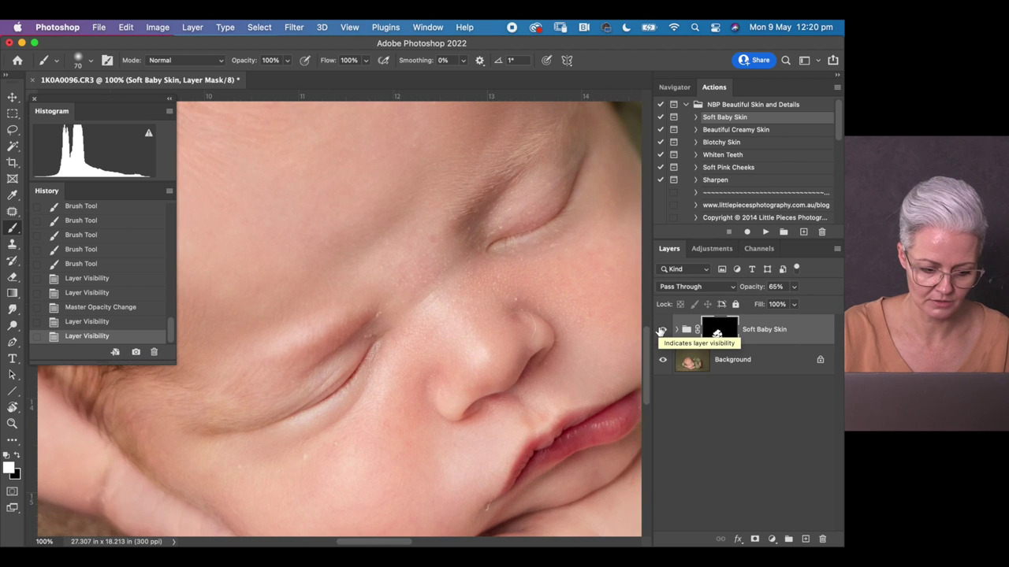
scroll(482, 365, down, 5)
scroll(481, 365, right, 2)
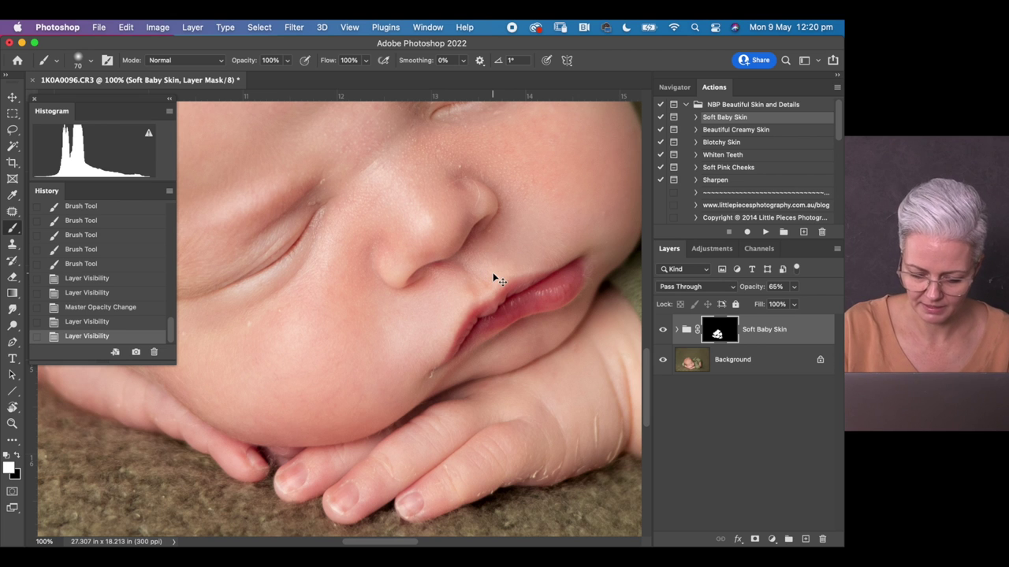
Paint white on the Soft Baby Skin mask over the baby's bare leg with a 600 px brush and check the mask overlay
key(super+0)
key(super+minus)
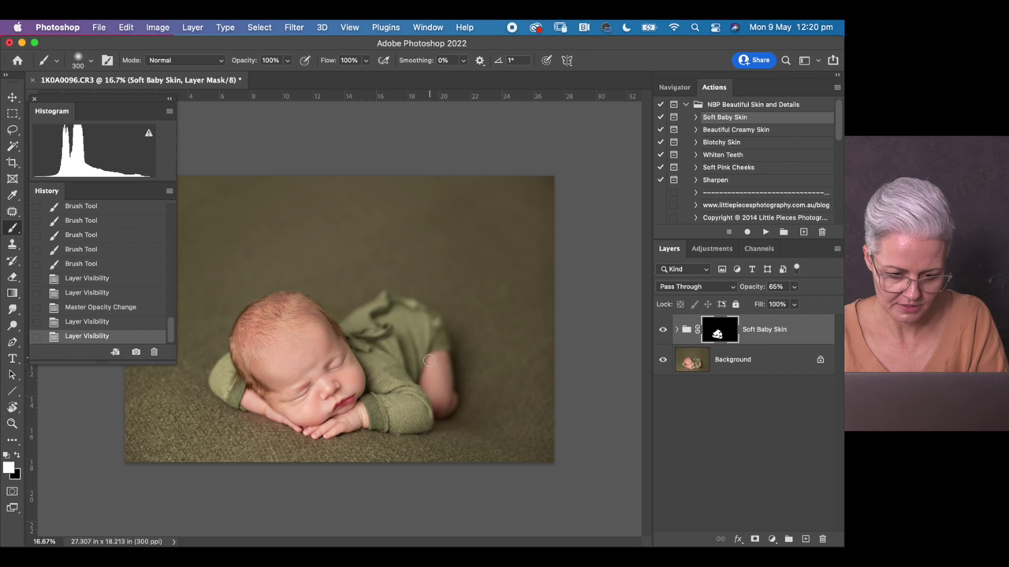
drag(435, 372, 459, 414)
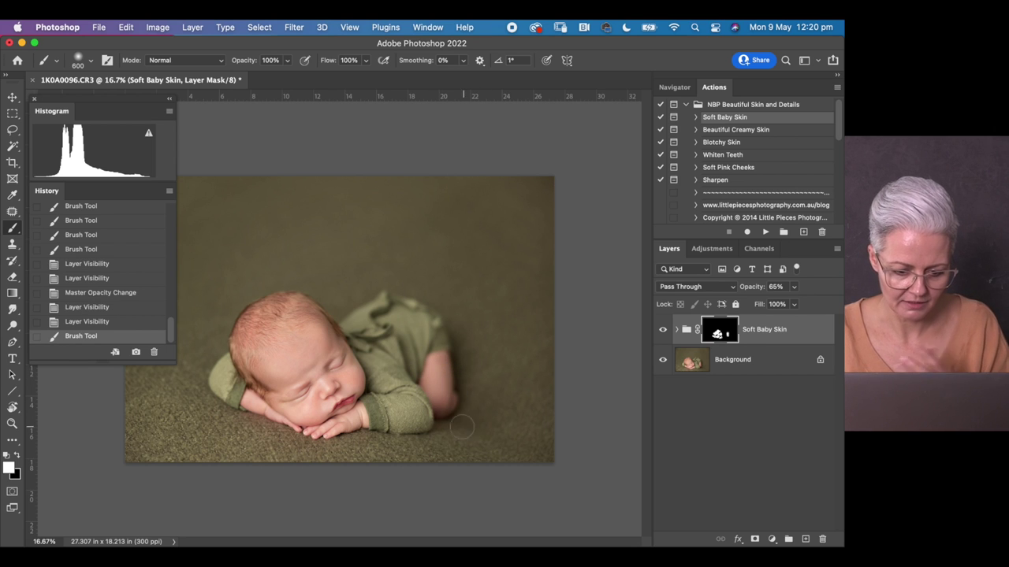
key(backslash)
key(backslash)
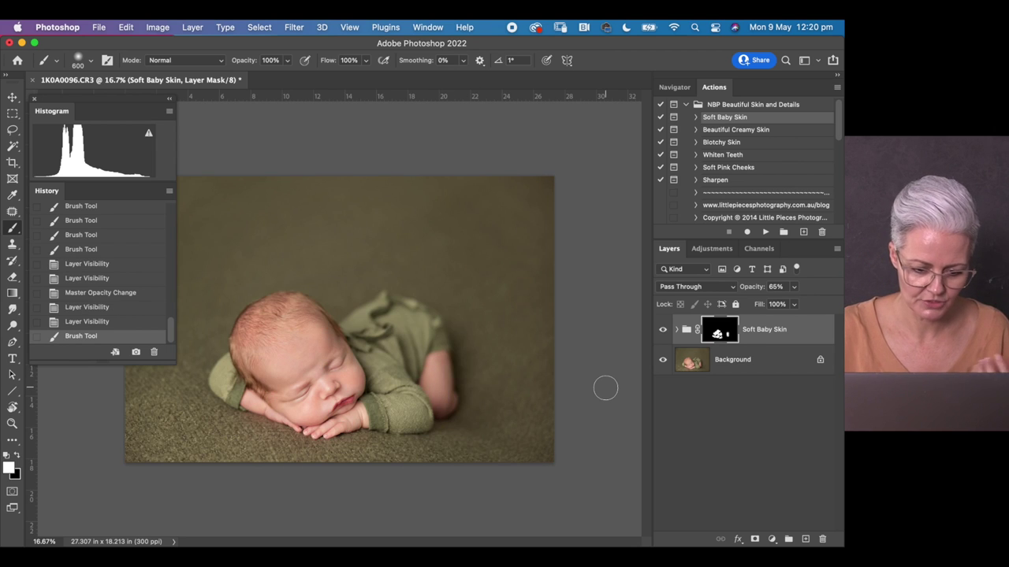
Merge the visible layers after a before-and-after check of Soft Baby Skin, and collapse the NBP Beautiful Skin and Details action set
click(663, 331)
click(662, 331)
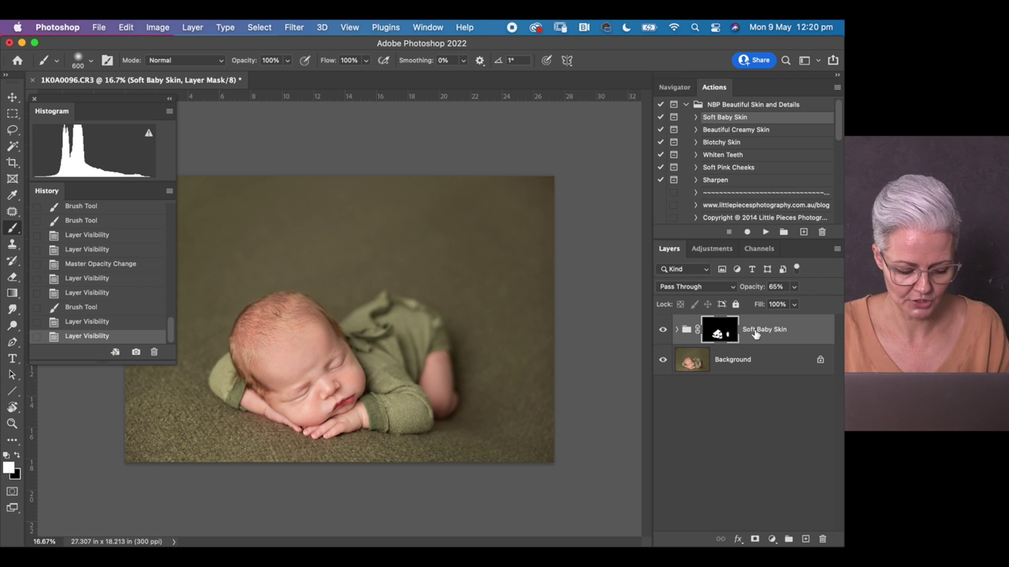
key(super+shift+e)
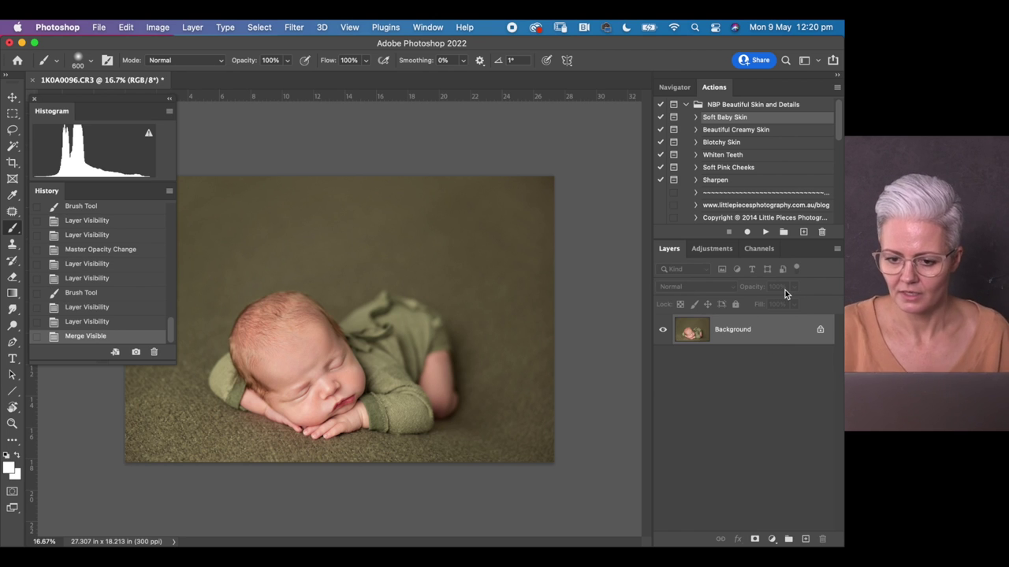
click(685, 105)
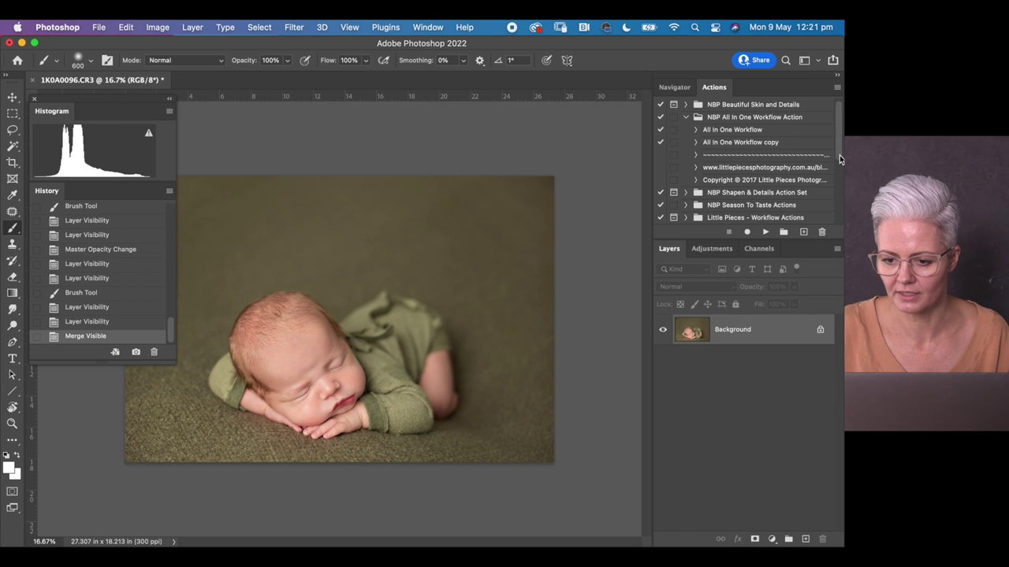
scroll(838, 162, down, 3)
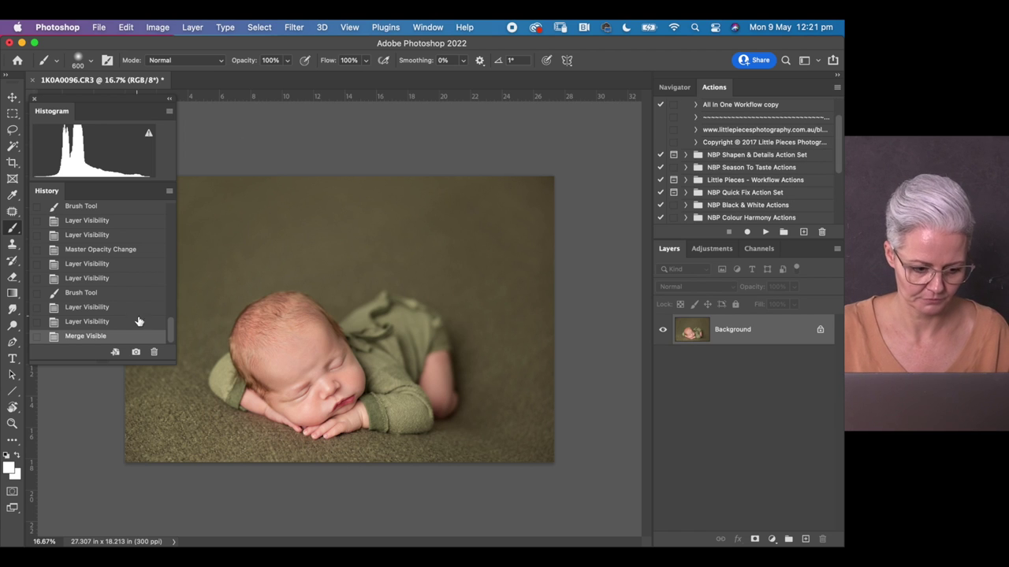
Undo the merge and the last visibility change, show the Soft Baby Skin group again, and merge the visible layers
key(super+z)
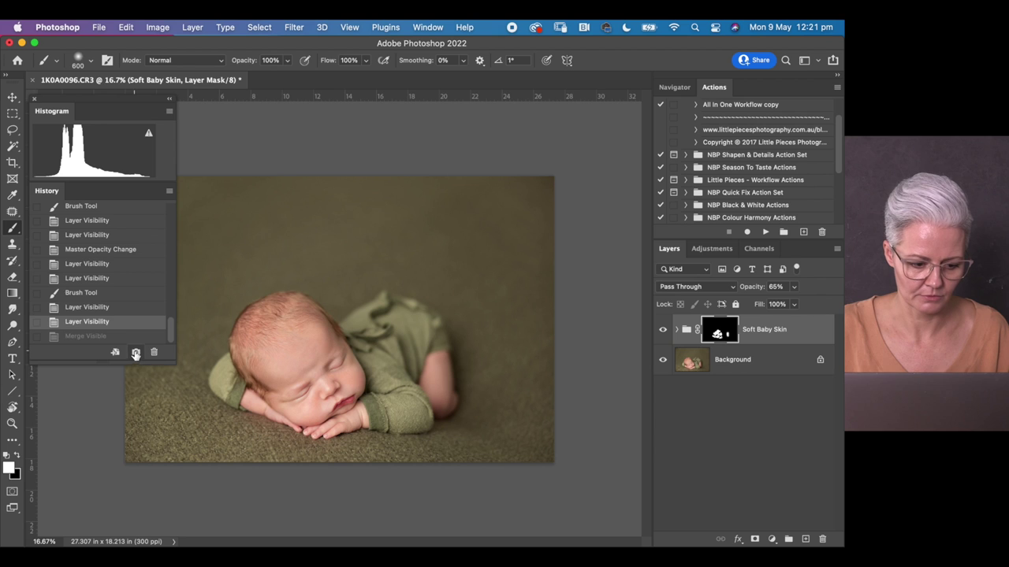
key(super+z)
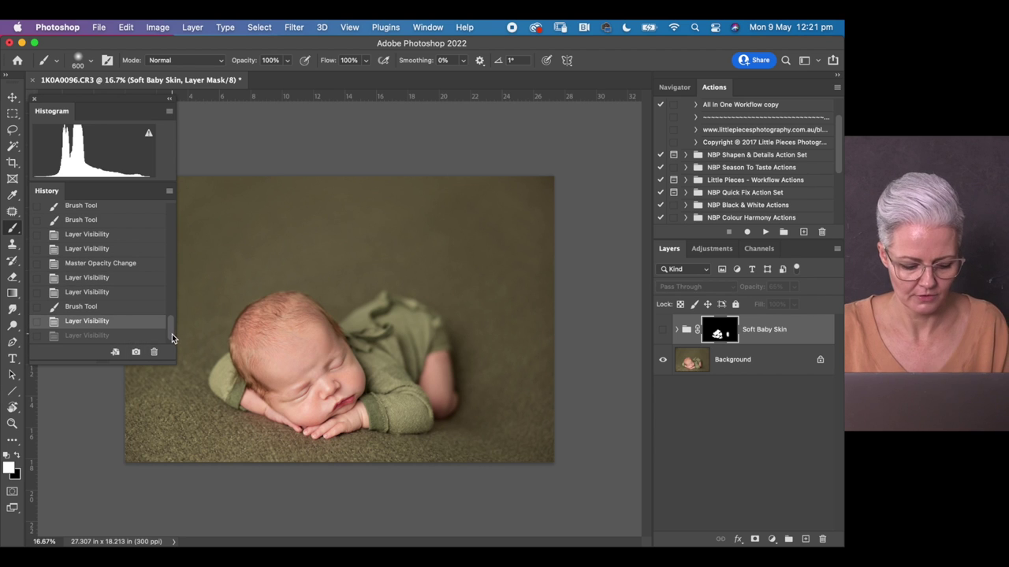
click(662, 331)
key(shift+super+e)
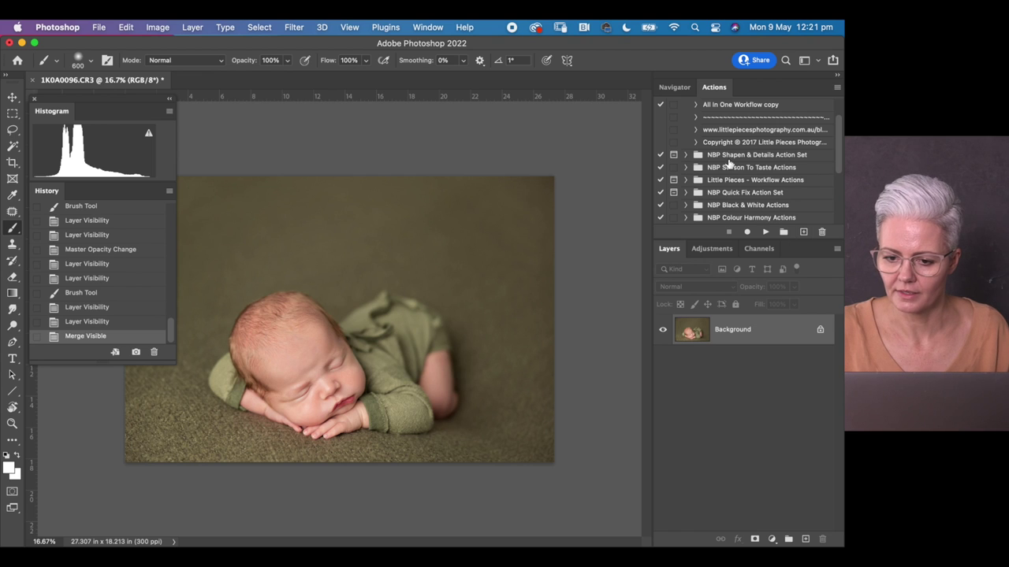
Run the Crispy Kale action from the NBP Season To Taste Actions set and toggle its layer to compare the effect
click(721, 169)
click(686, 168)
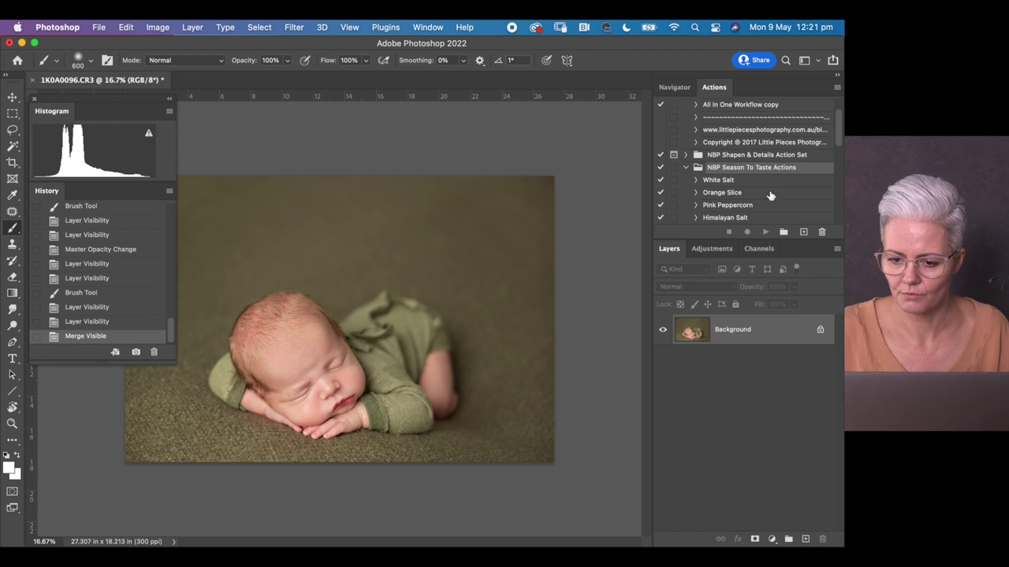
drag(838, 139, 839, 160)
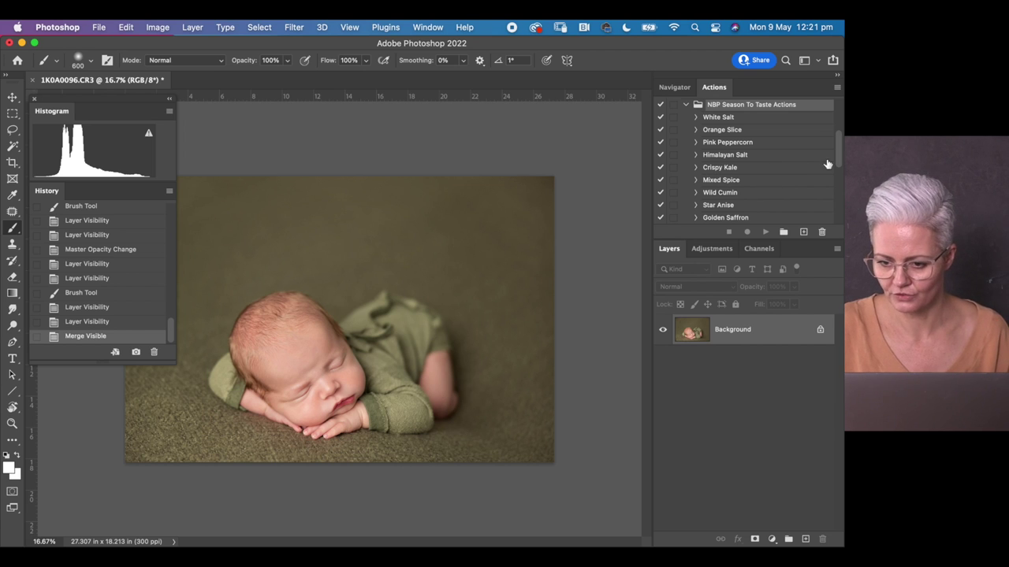
drag(839, 162, 838, 177)
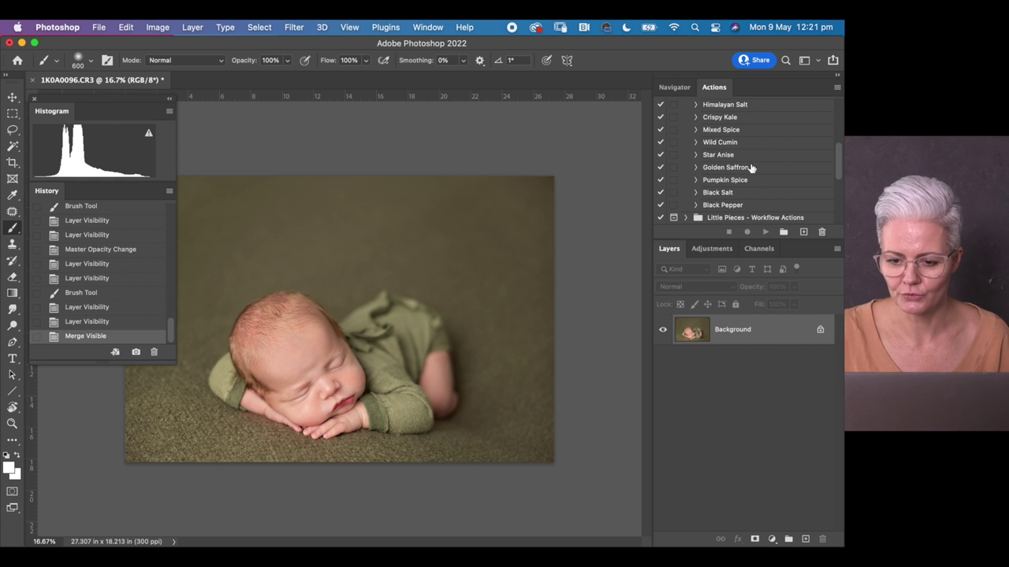
scroll(837, 175, up, 1)
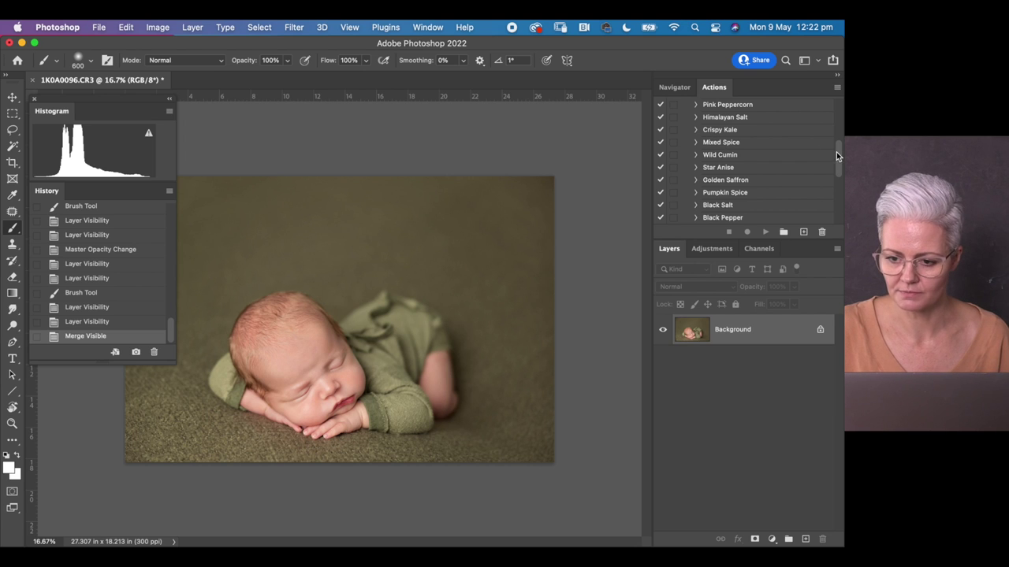
drag(836, 152, 838, 142)
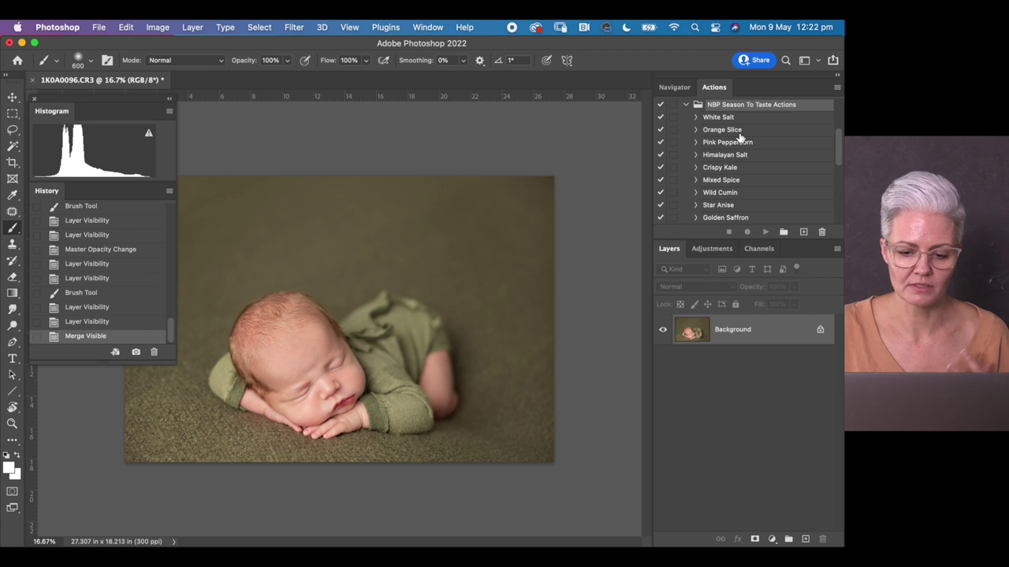
click(720, 169)
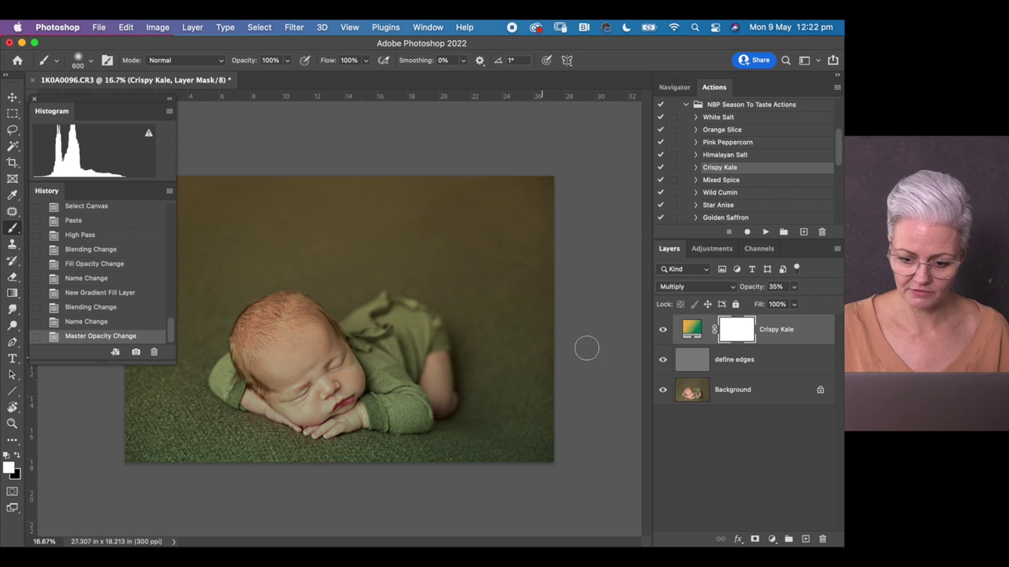
click(663, 330)
click(664, 330)
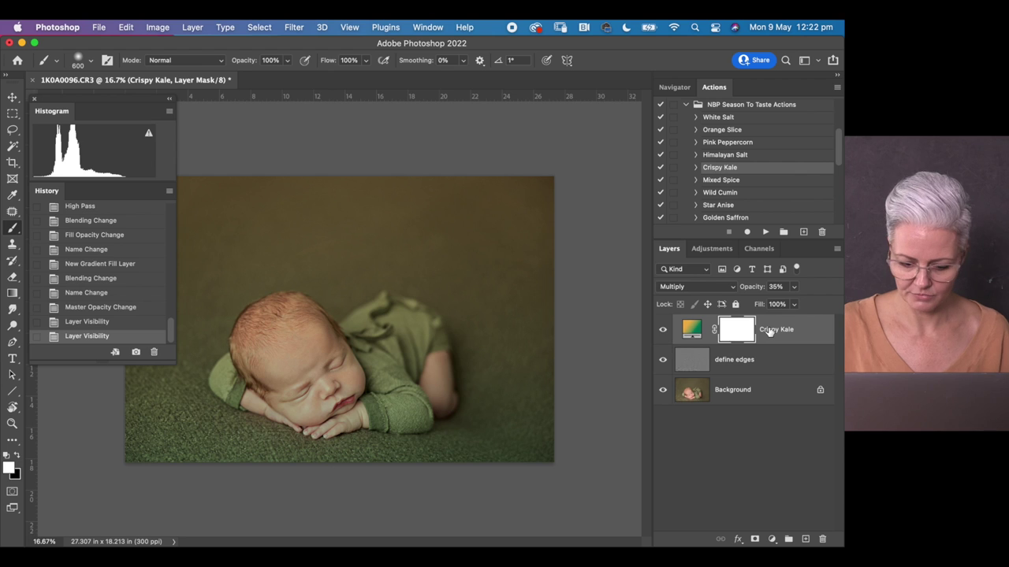
Paint black on the Crispy Kale mask over the baby's head, face and hands, and over the leg with a 300 px brush
key(super+minus)
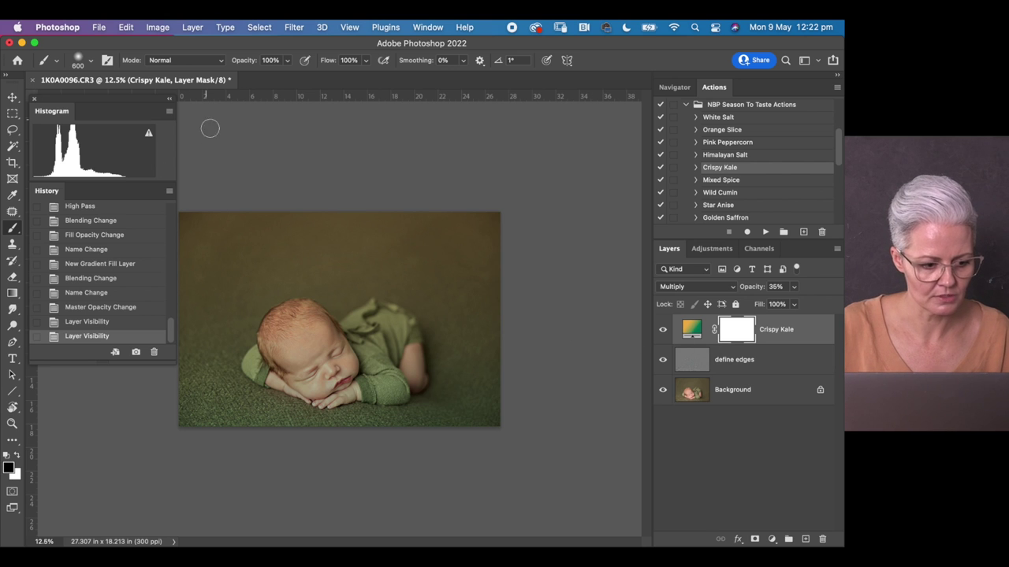
mouse_move(304, 345)
mouse_down()
mouse_move(285, 323)
mouse_move(273, 329)
mouse_move(275, 360)
mouse_move(286, 363)
mouse_move(278, 379)
mouse_move(321, 396)
mouse_move(354, 392)
mouse_move(353, 368)
mouse_move(314, 311)
mouse_move(277, 324)
mouse_move(300, 331)
mouse_move(297, 353)
mouse_move(346, 380)
mouse_move(324, 399)
mouse_move(351, 393)
mouse_move(344, 348)
mouse_move(317, 322)
mouse_up()
key(bracketleft)
key(bracketleft)
key(bracketleft)
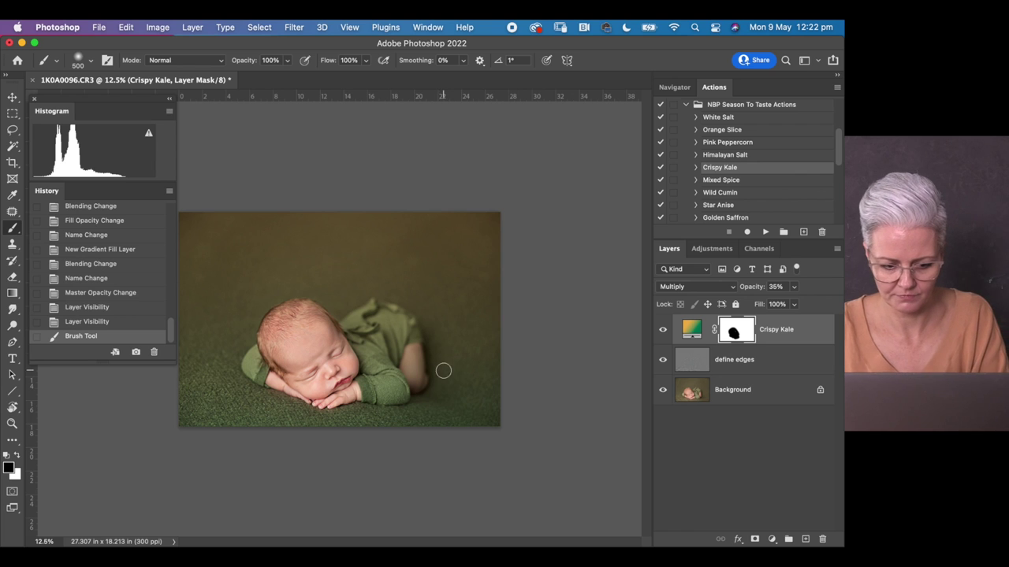
mouse_move(409, 354)
mouse_down()
mouse_move(412, 384)
mouse_move(425, 386)
mouse_up()
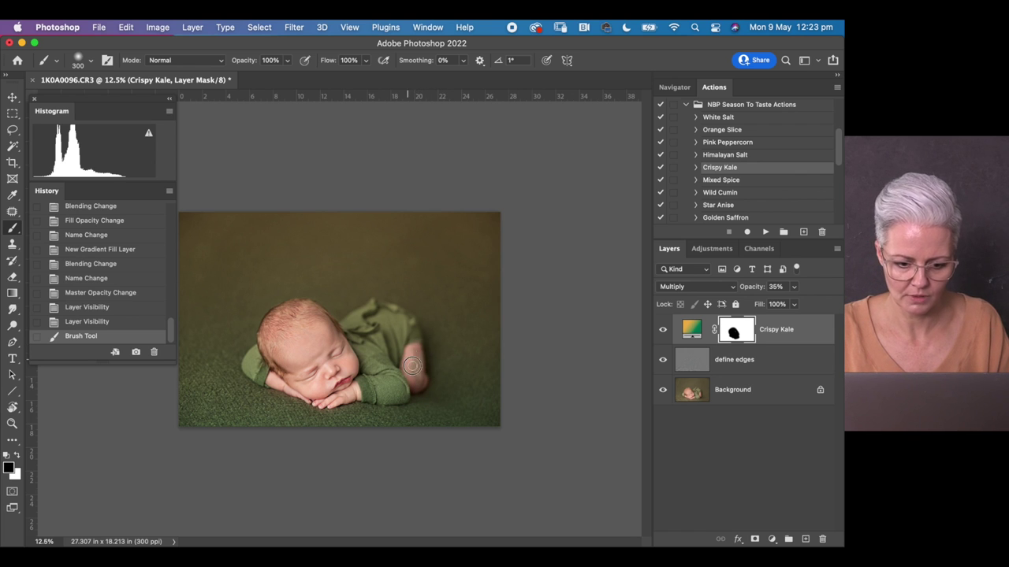
drag(414, 383, 415, 387)
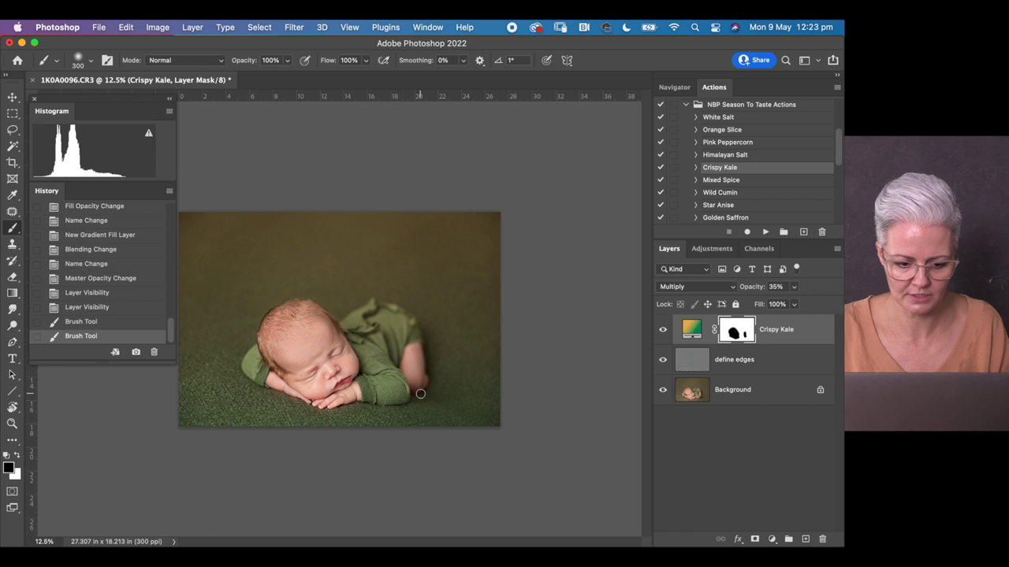
Display the Crispy Kale mask as a red overlay to examine its coverage of the skin, and hide the overlay again
key(super+minus)
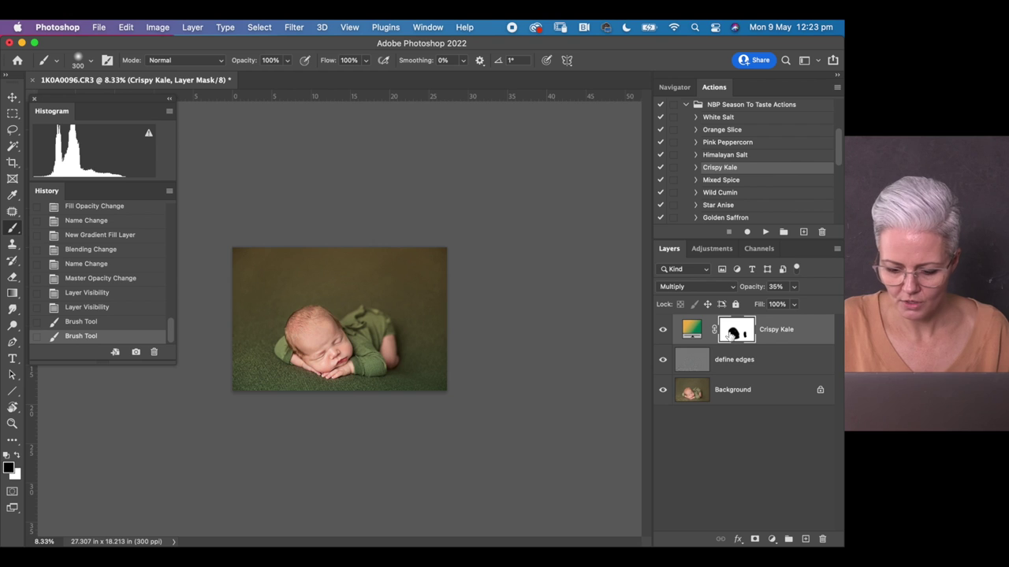
key(x)
key(backslash)
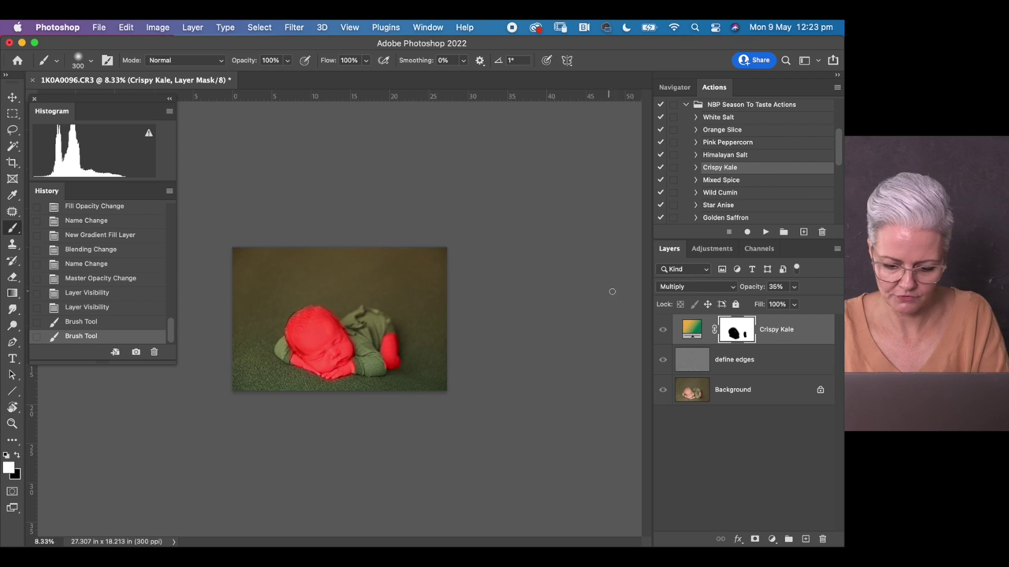
key(backslash)
key(x)
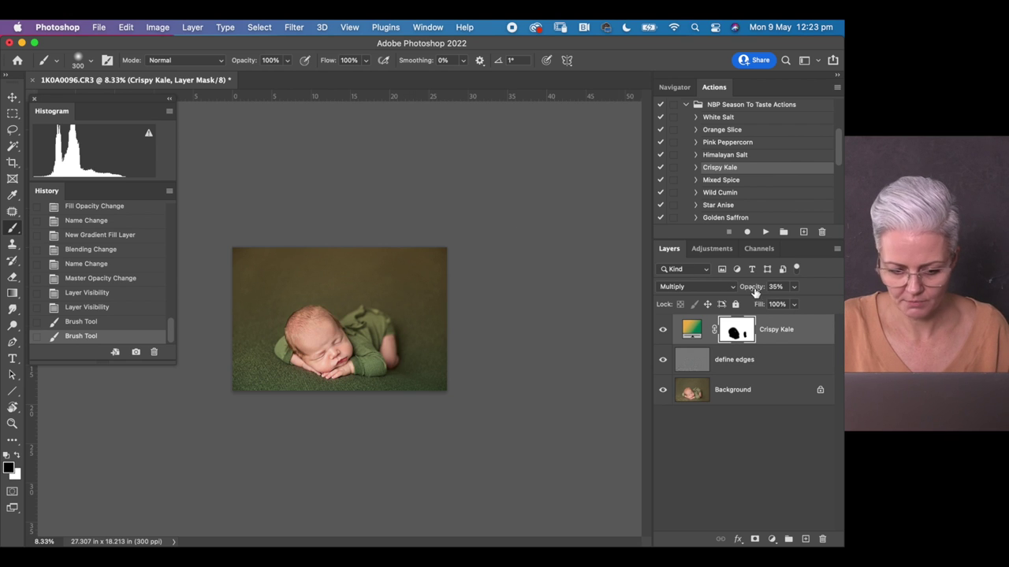
Lower the Crispy Kale layer's opacity to 25%
drag(751, 292, 746, 292)
key(super+equal)
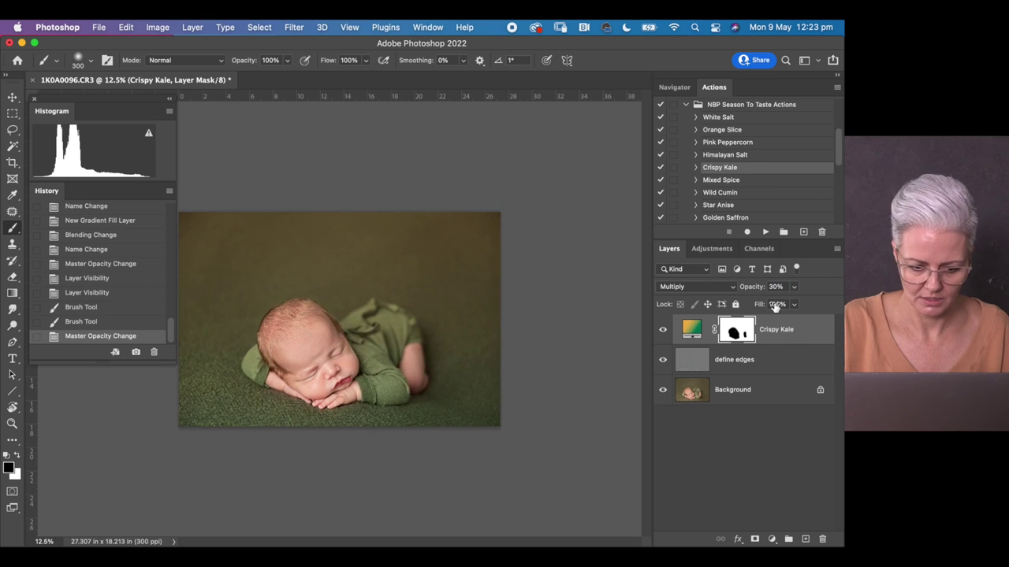
key(super+equal)
drag(750, 292, 751, 292)
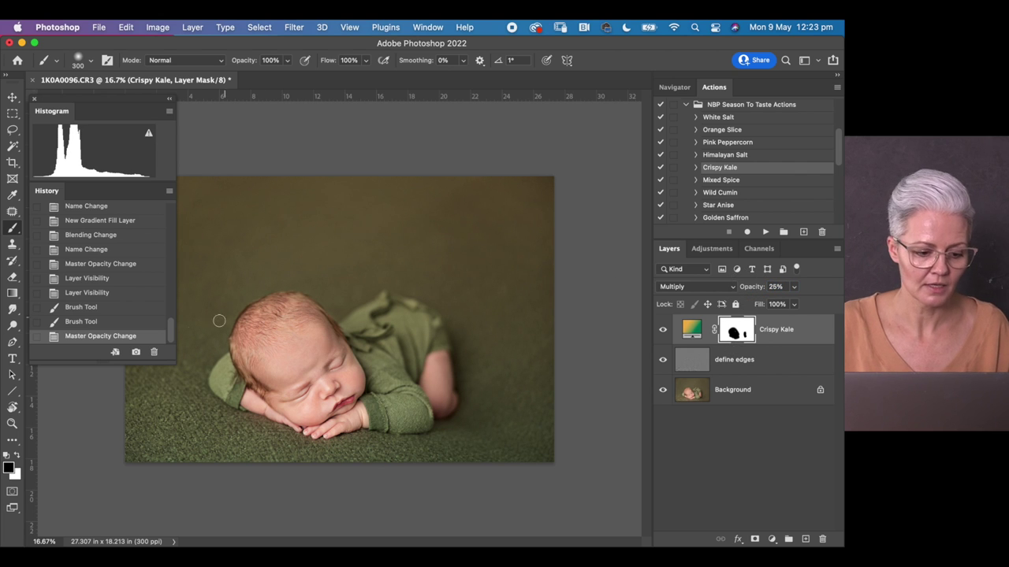
Delete the Crispy Kale and define edges layers, and run the Wild Cumin action on the background image
shift+click(751, 360)
drag(751, 361, 821, 538)
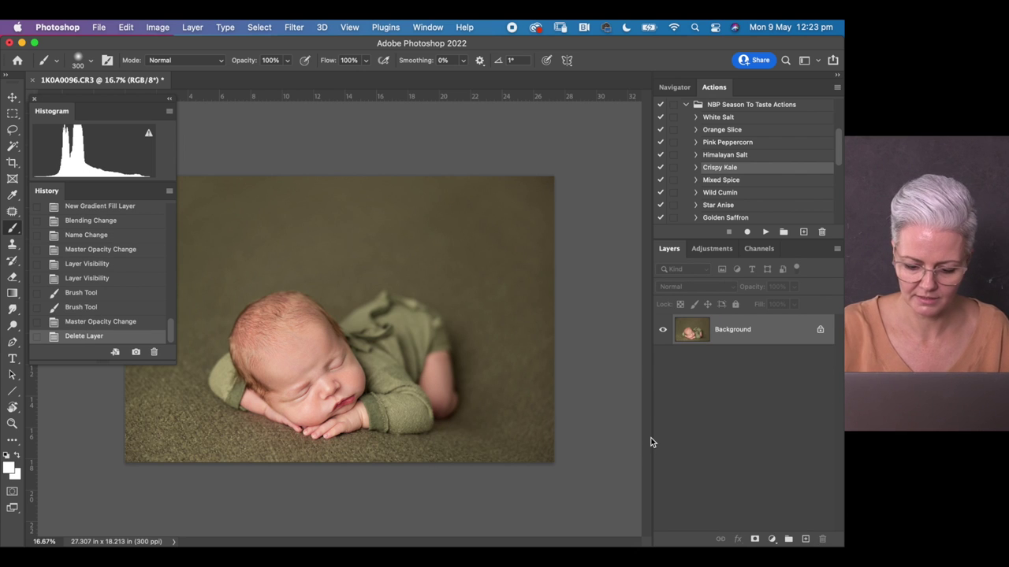
key(super+minus)
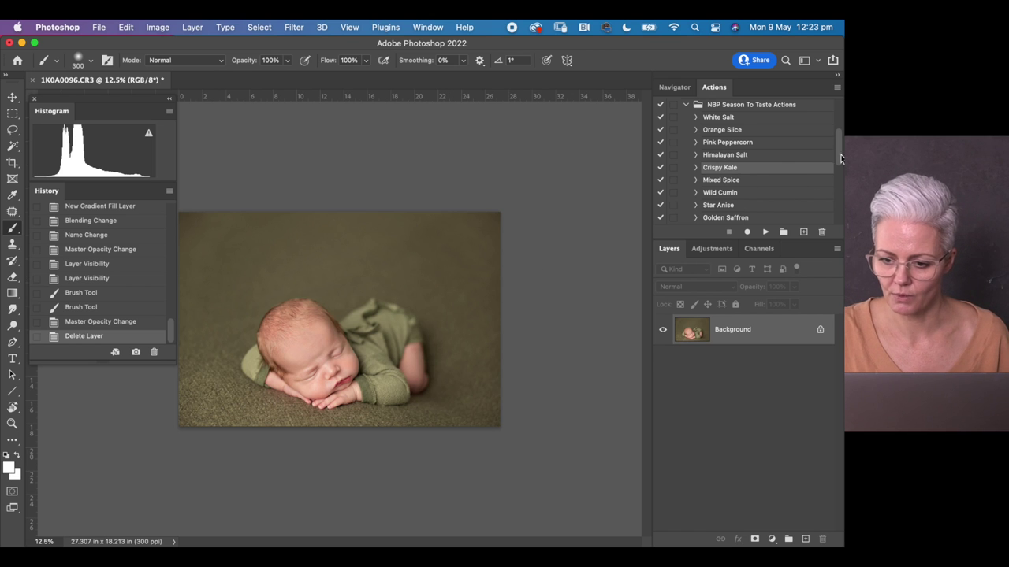
scroll(838, 162, down, 2)
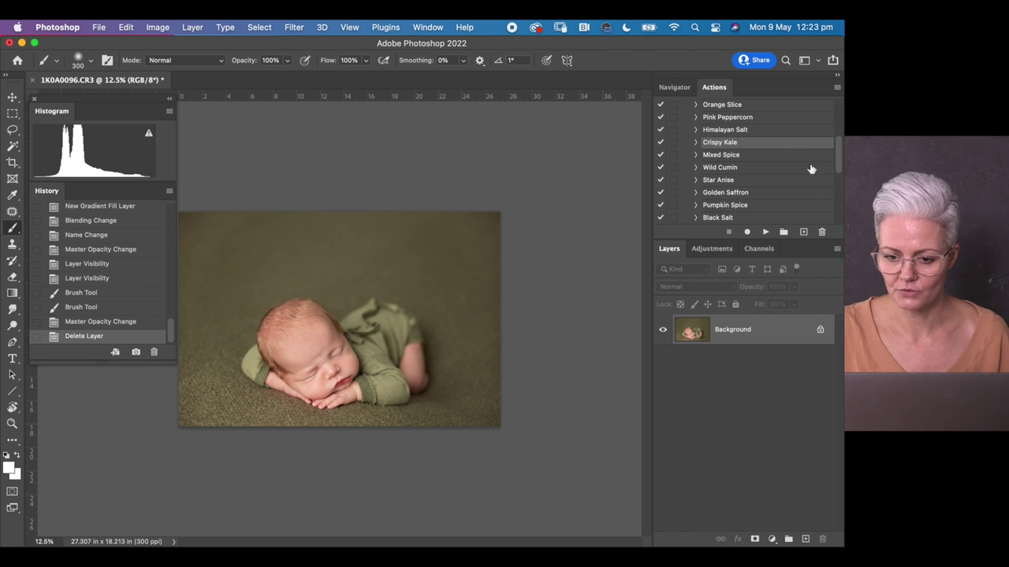
click(741, 168)
click(764, 234)
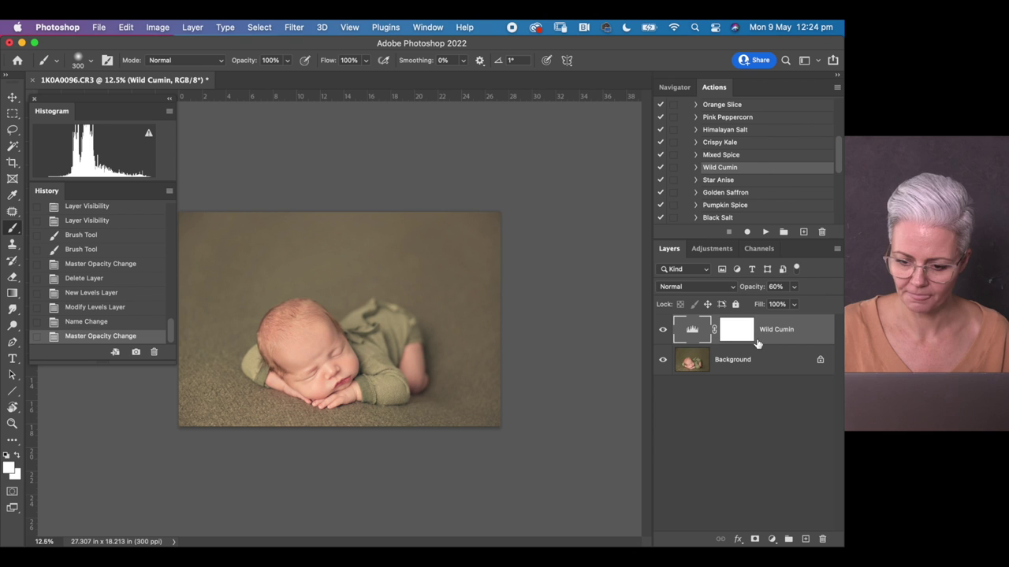
Toggle the Wild Cumin layer to compare its effect and set its opacity to 47%
click(663, 330)
click(662, 330)
drag(753, 288, 744, 294)
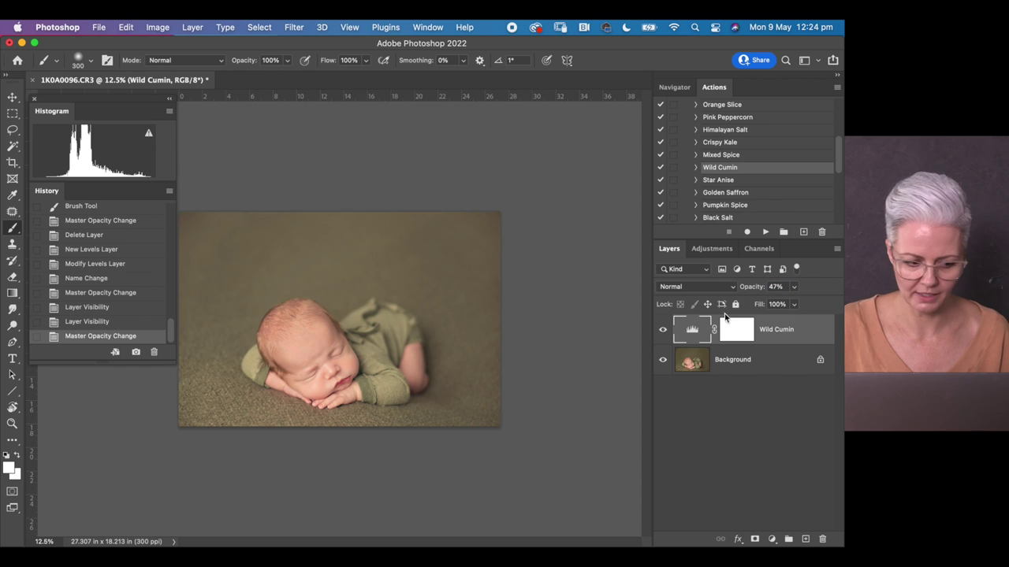
Paint black at 48% brush opacity on the Wild Cumin mask over the baby's head and face with a 1000 px brush
click(749, 329)
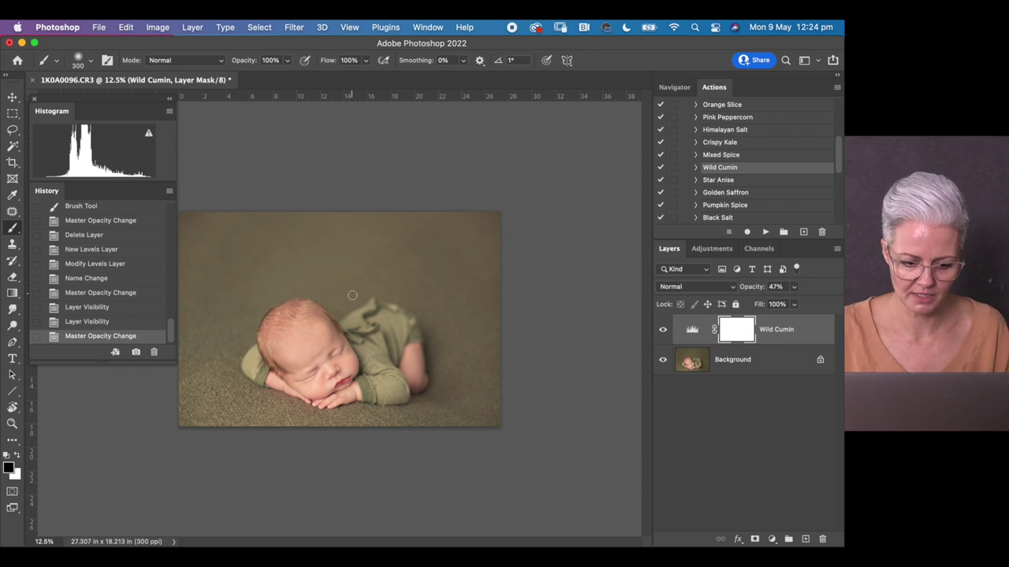
drag(288, 61, 257, 76)
key(bracketright)
key(bracketright)
key(bracketright)
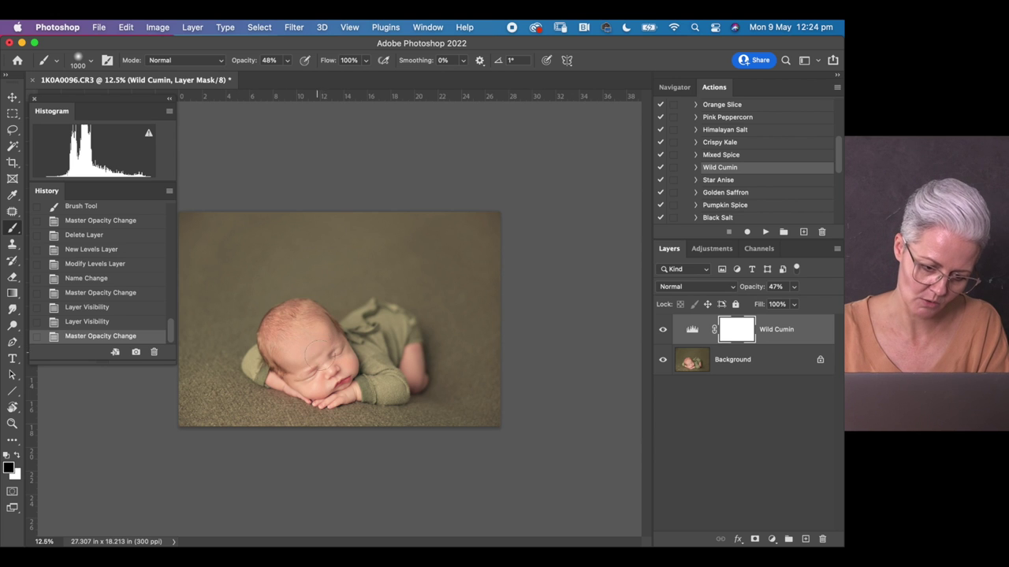
drag(312, 344, 303, 346)
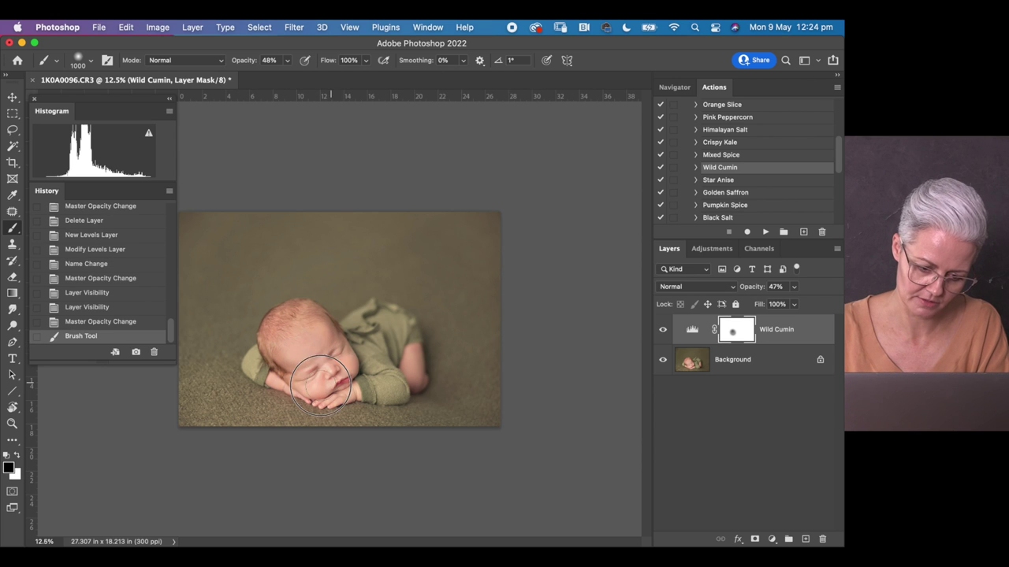
mouse_move(345, 379)
mouse_down()
mouse_move(329, 327)
mouse_move(304, 317)
mouse_move(279, 336)
mouse_move(288, 369)
mouse_move(329, 386)
mouse_up()
Paint black on the Wild Cumin mask over the baby's hands and leg with a 400 px brush
key(bracketleft)
key(bracketleft)
mouse_move(293, 382)
mouse_down()
mouse_move(315, 398)
mouse_move(355, 397)
mouse_move(403, 376)
mouse_up()
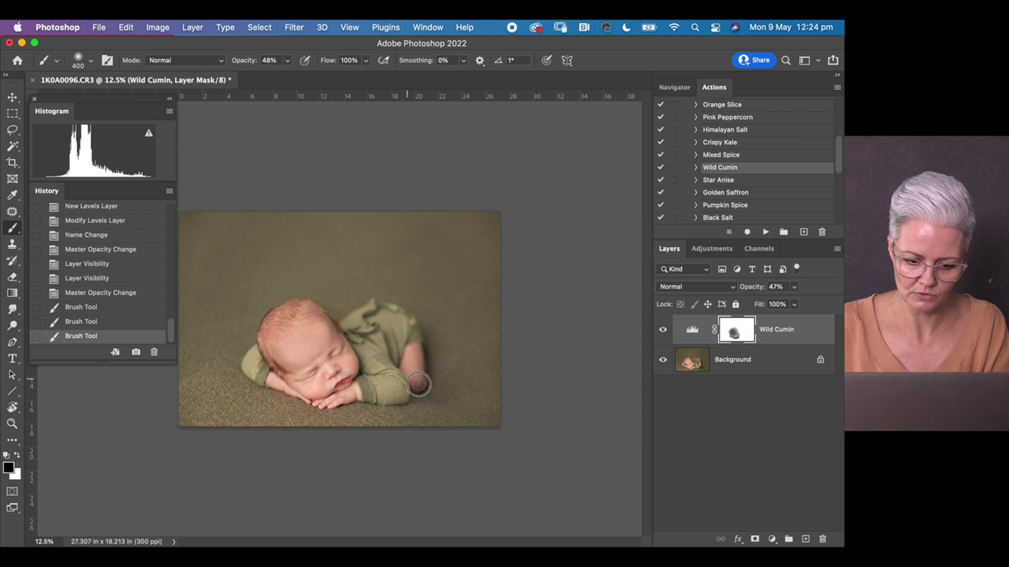
drag(410, 372, 423, 382)
drag(418, 376, 425, 386)
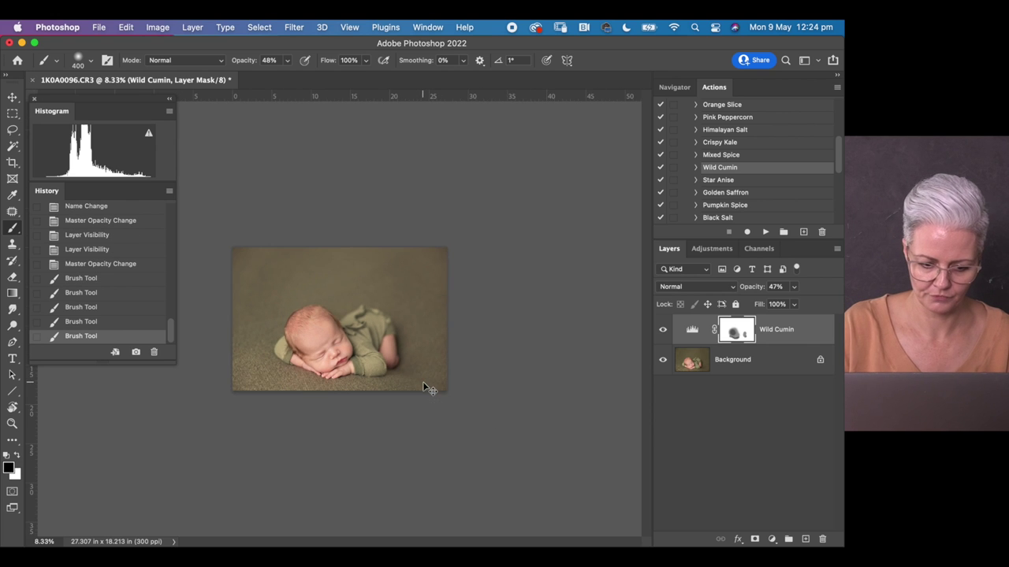
Compare the photo with and without Wild Cumin, and delete the Wild Cumin layer
key(super+equal)
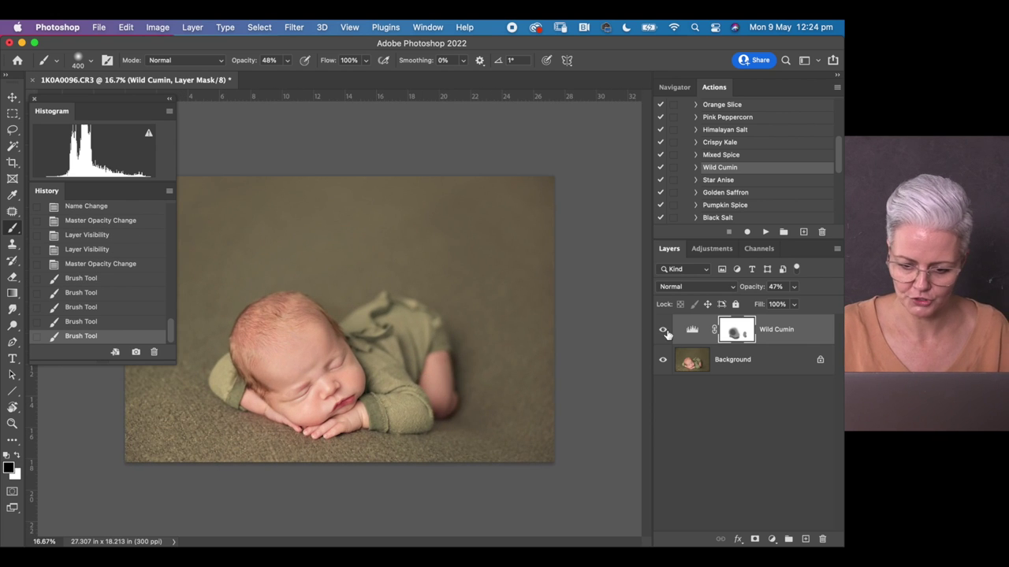
click(662, 332)
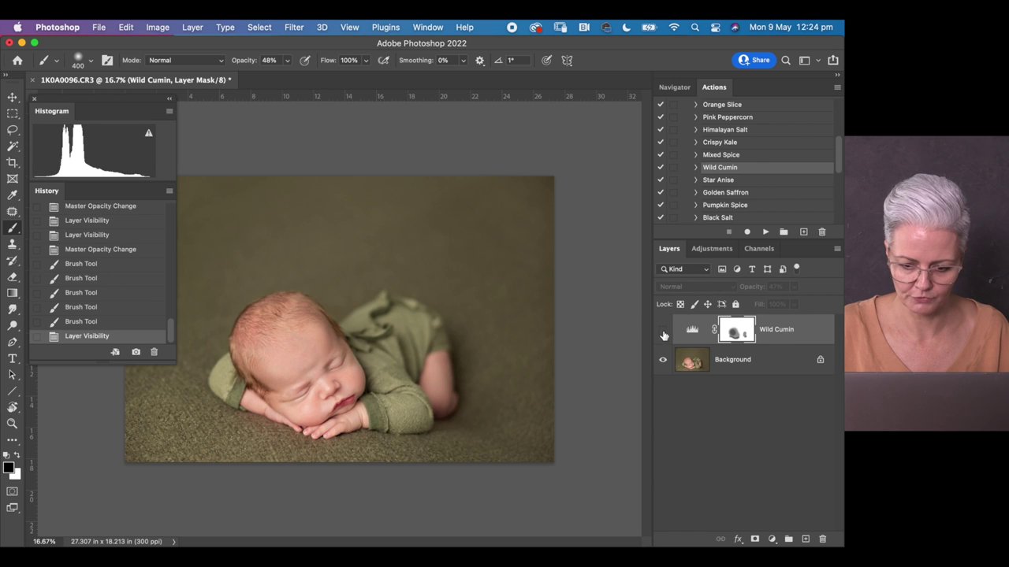
click(663, 333)
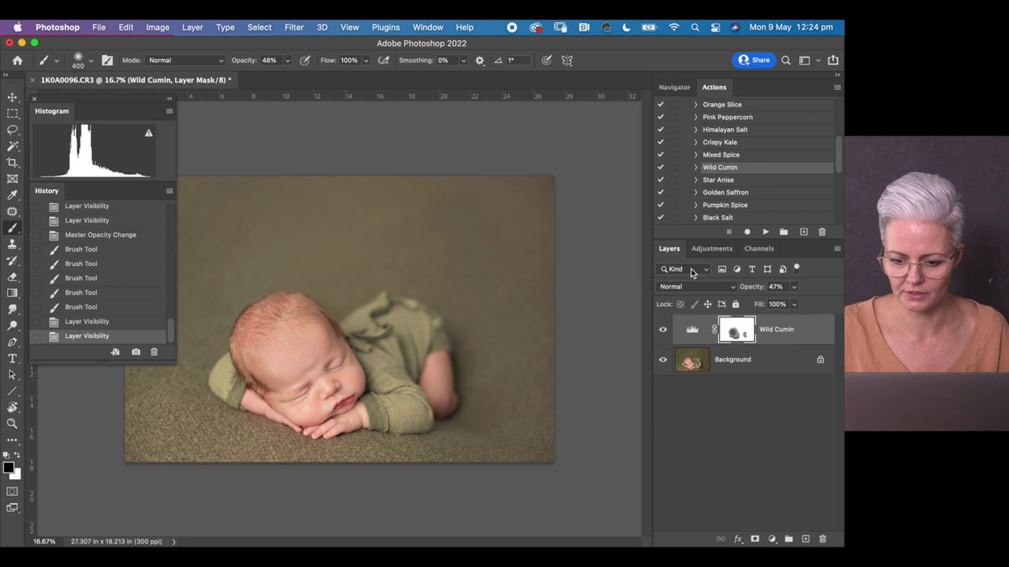
drag(689, 347, 822, 539)
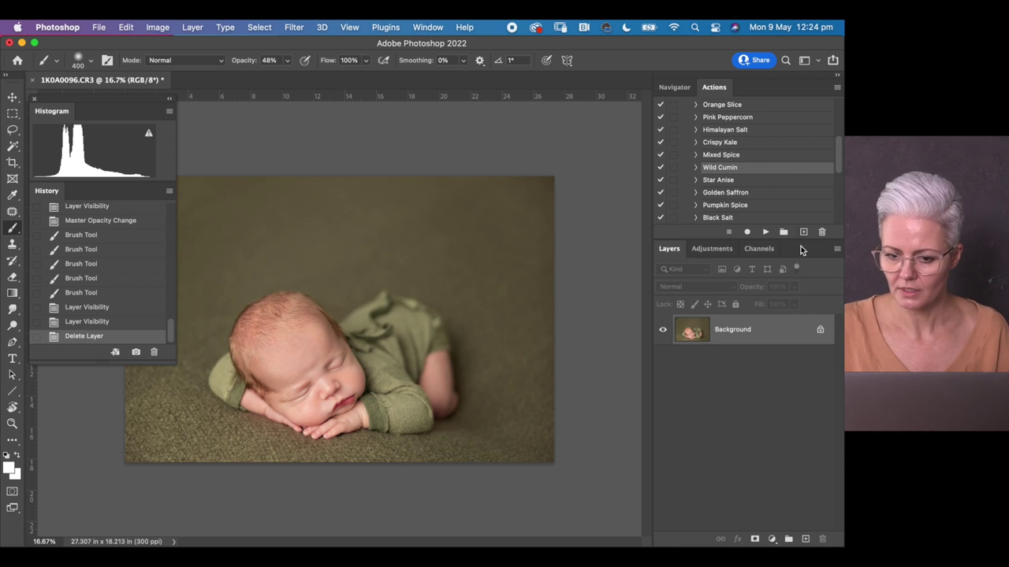
Run the Star Anise action and invert the mask of its Lighten layer to black
click(731, 182)
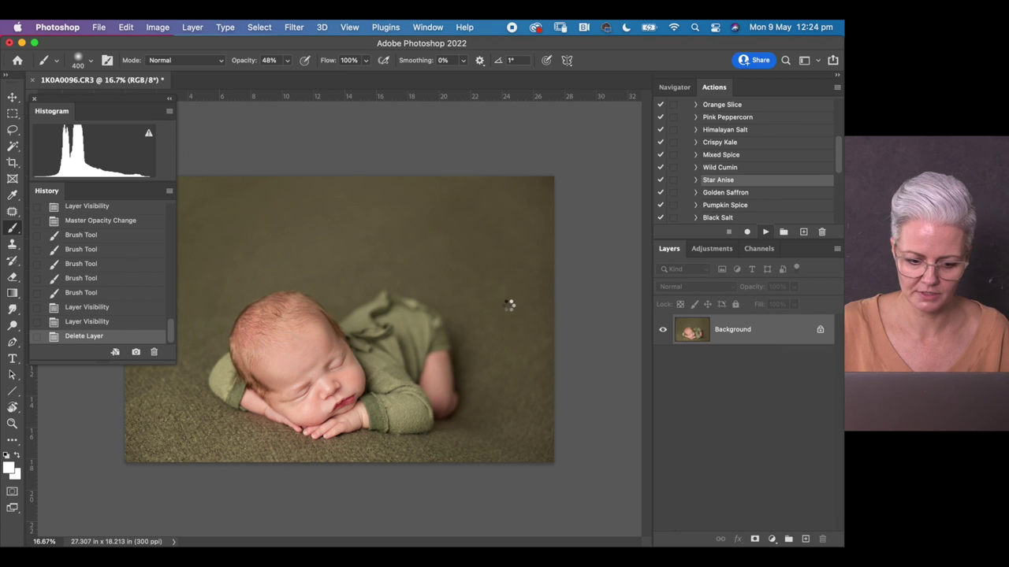
key(super+minus)
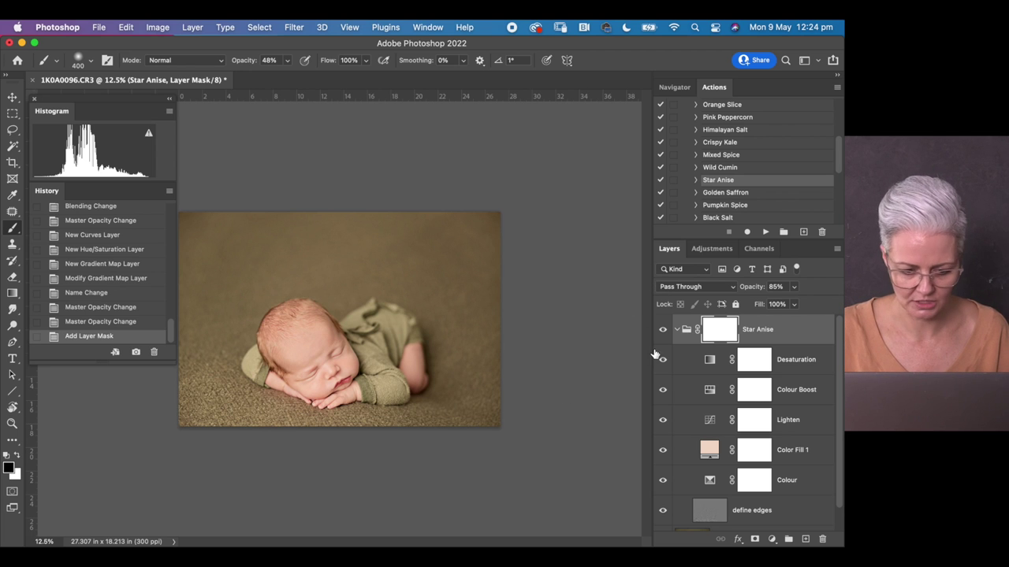
click(754, 423)
key(super+i)
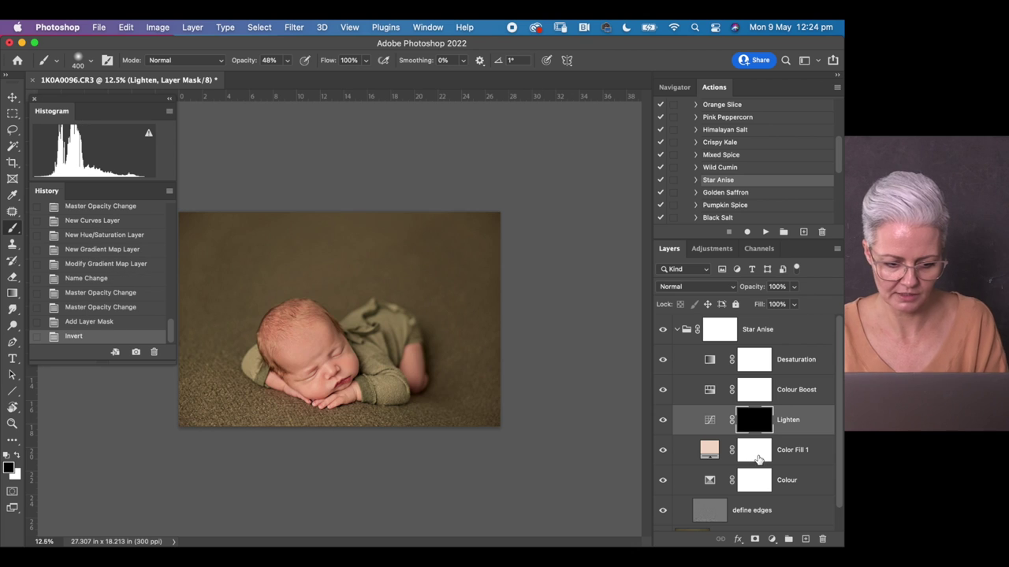
Set the opacity of the define edges layer in the Star Anise group to 40%
click(756, 517)
click(793, 288)
click(761, 303)
drag(760, 305, 759, 305)
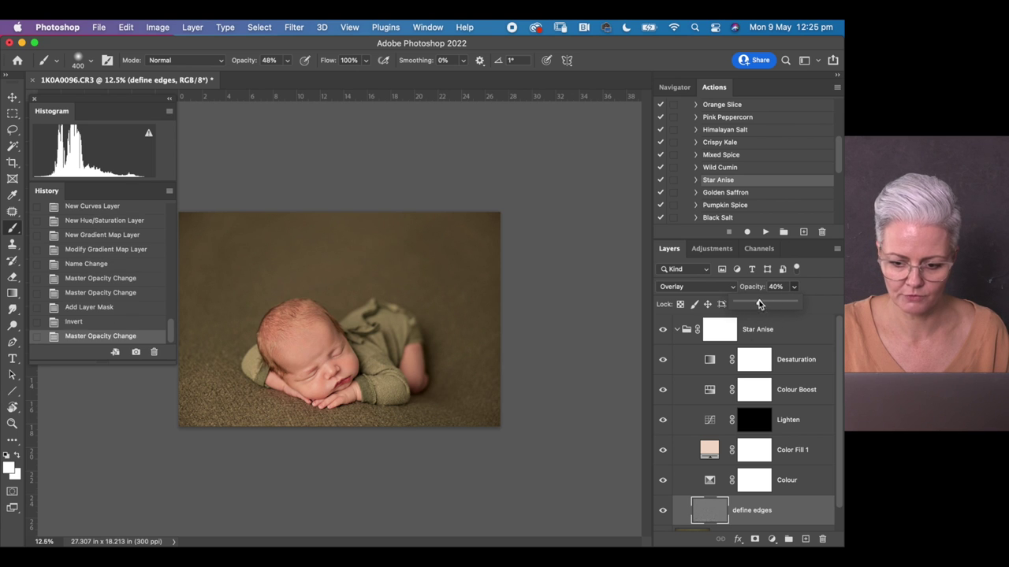
click(836, 366)
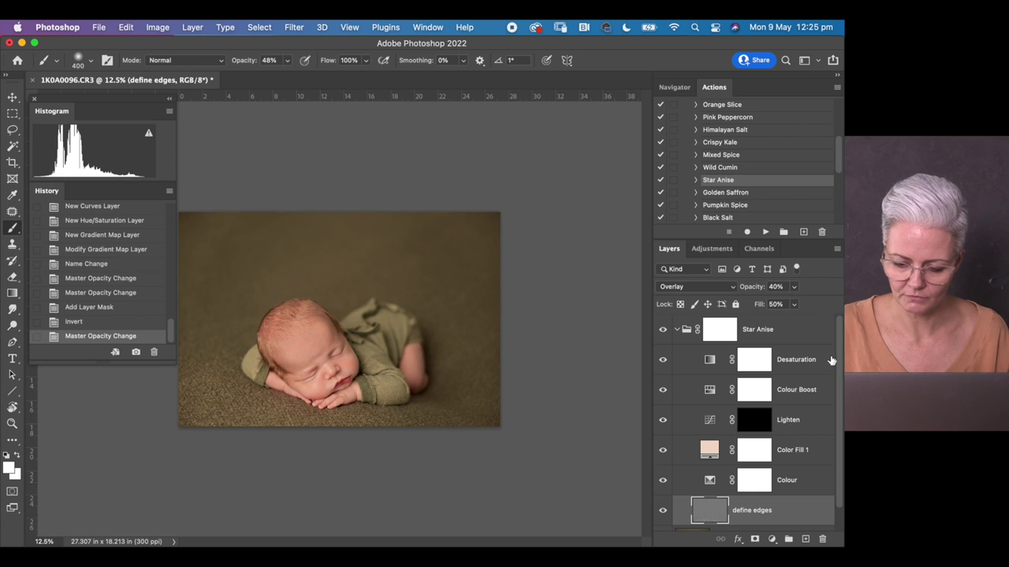
Select the Star Anise group's mask and toggle the group's visibility to compare the photo before and after
click(753, 332)
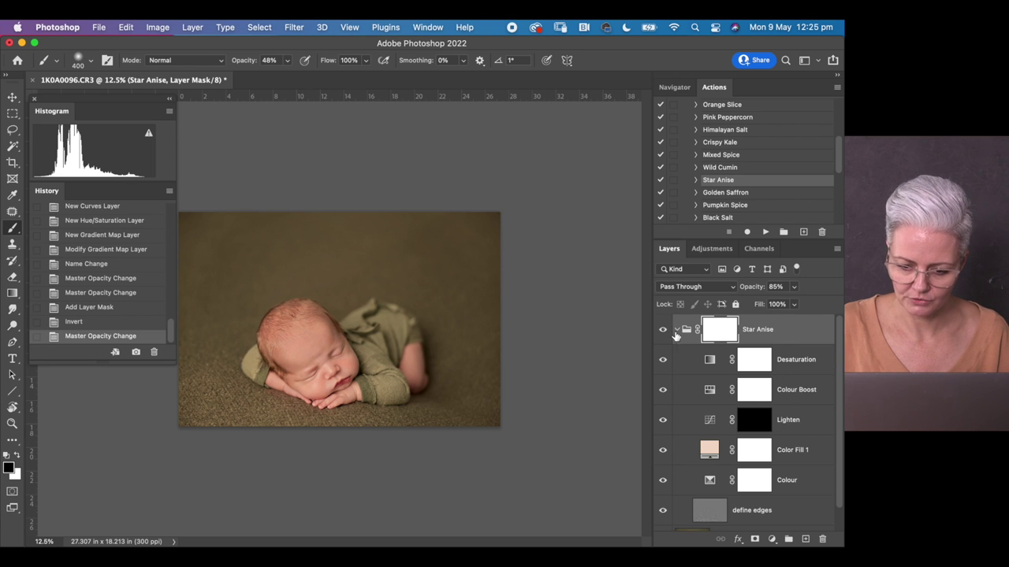
click(664, 332)
click(664, 332)
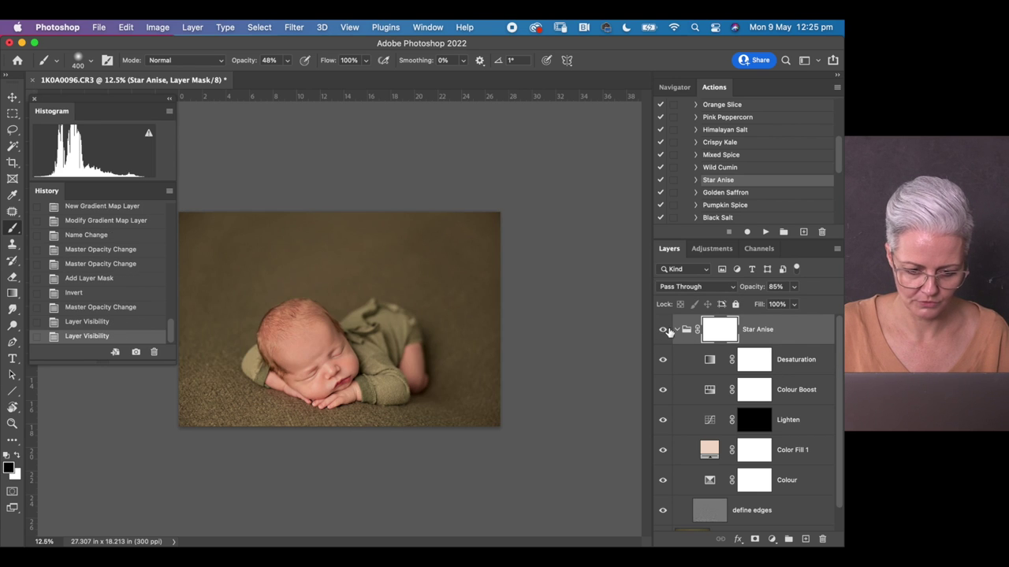
Paint black at 48% opacity on the Star Anise group mask, over the head with a 900 px brush and over the leg at 700 px
key(bracketright)
key(bracketright)
key(bracketright)
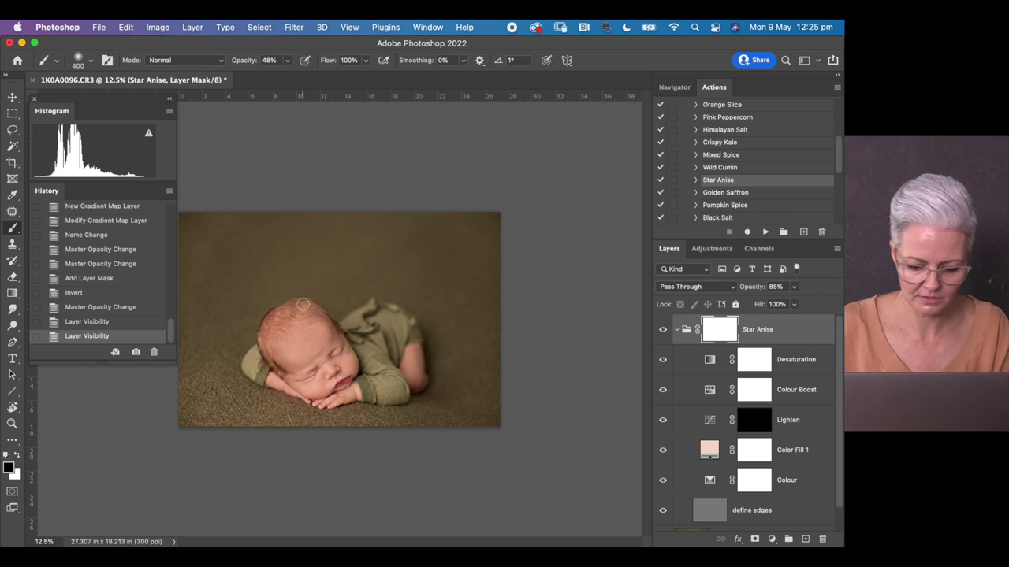
key(bracketright)
key(bracketright)
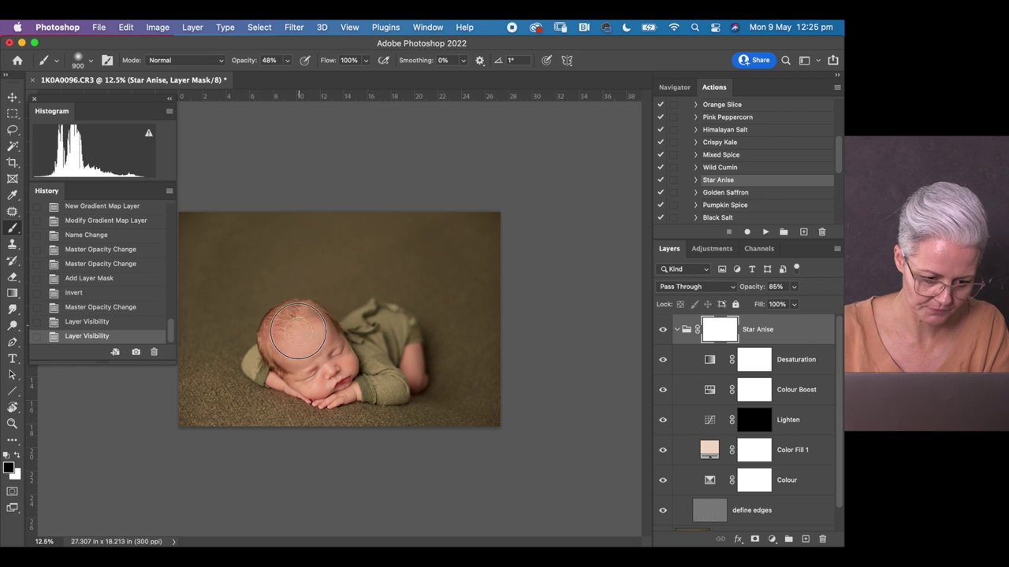
mouse_move(274, 348)
mouse_down()
mouse_move(333, 389)
mouse_move(335, 358)
mouse_move(311, 347)
mouse_move(327, 354)
mouse_up()
key(bracketleft)
key(bracketleft)
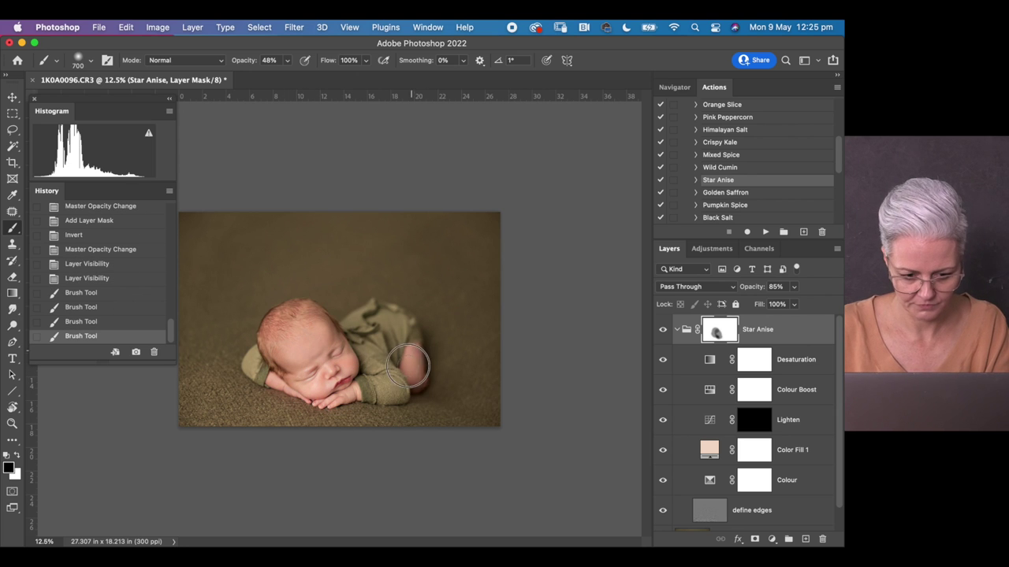
mouse_move(413, 381)
mouse_down()
mouse_move(415, 356)
mouse_move(415, 371)
mouse_up()
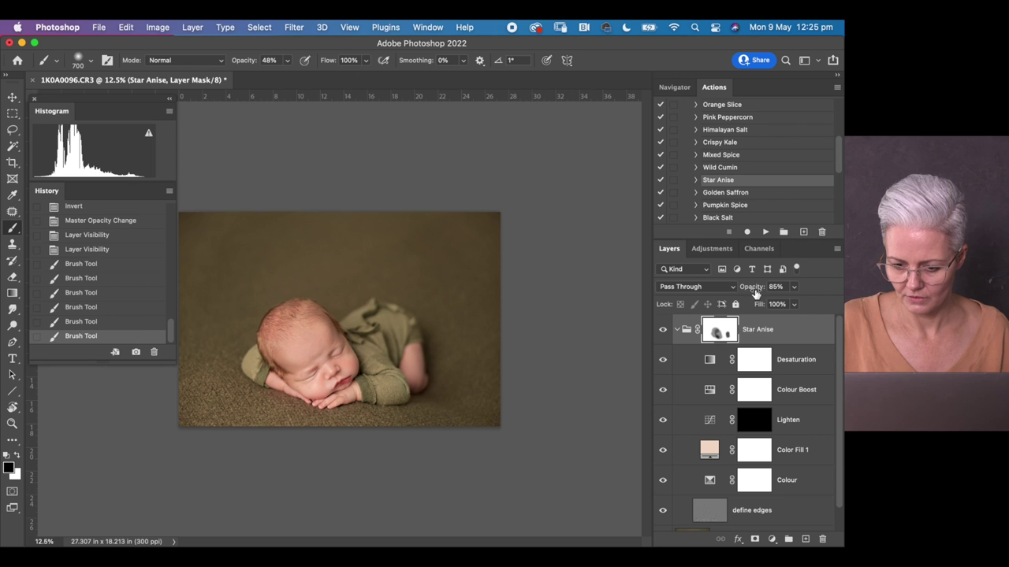
Lower the Star Anise group's opacity to 49% and toggle its visibility to compare the result
drag(755, 294, 747, 293)
click(662, 329)
click(662, 330)
key(super+minus)
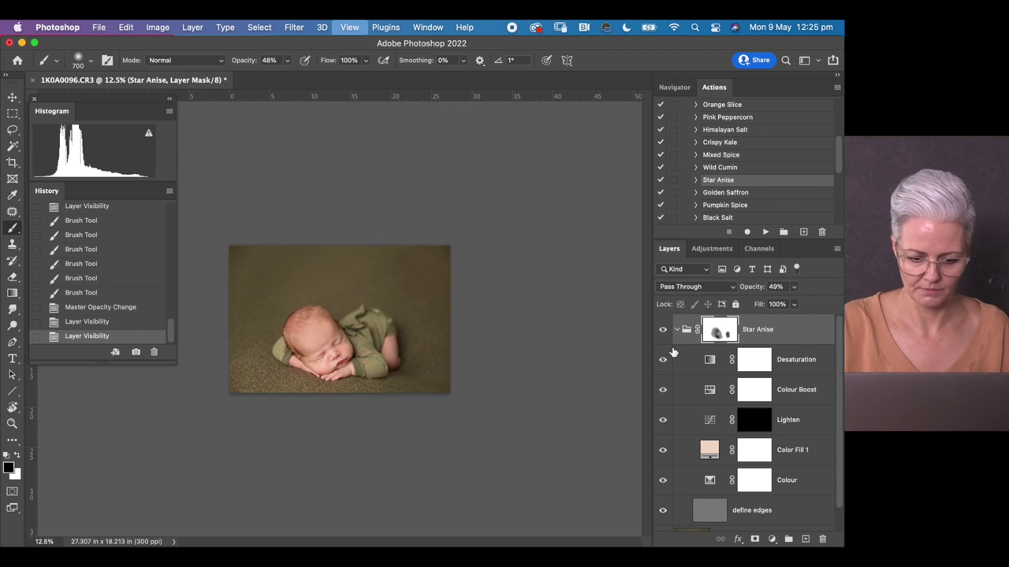
click(663, 329)
click(663, 329)
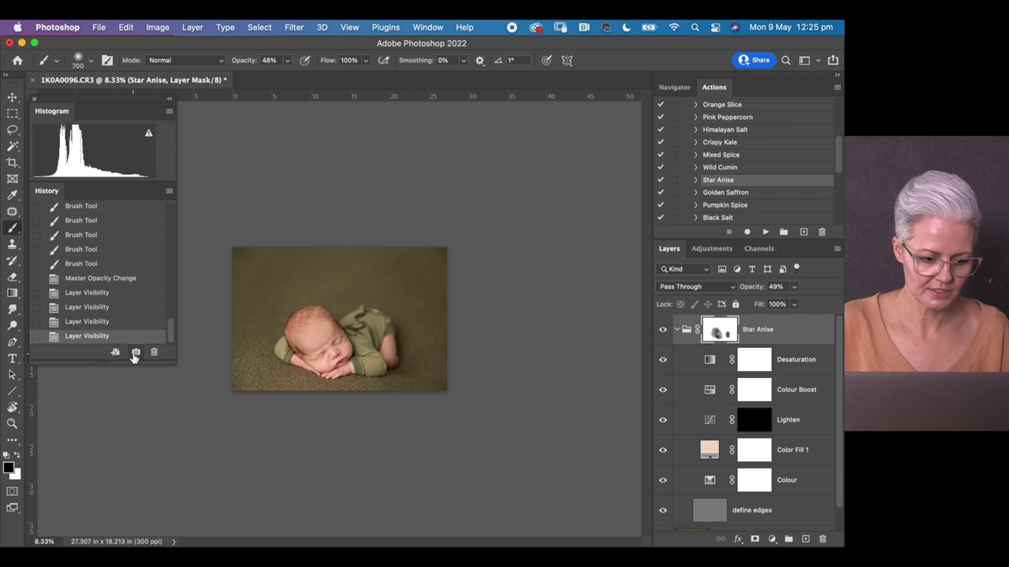
Compare the earlier edits by restoring Snapshot 3, Snapshot 4 and Snapshot 5 in turn
drag(169, 334, 172, 185)
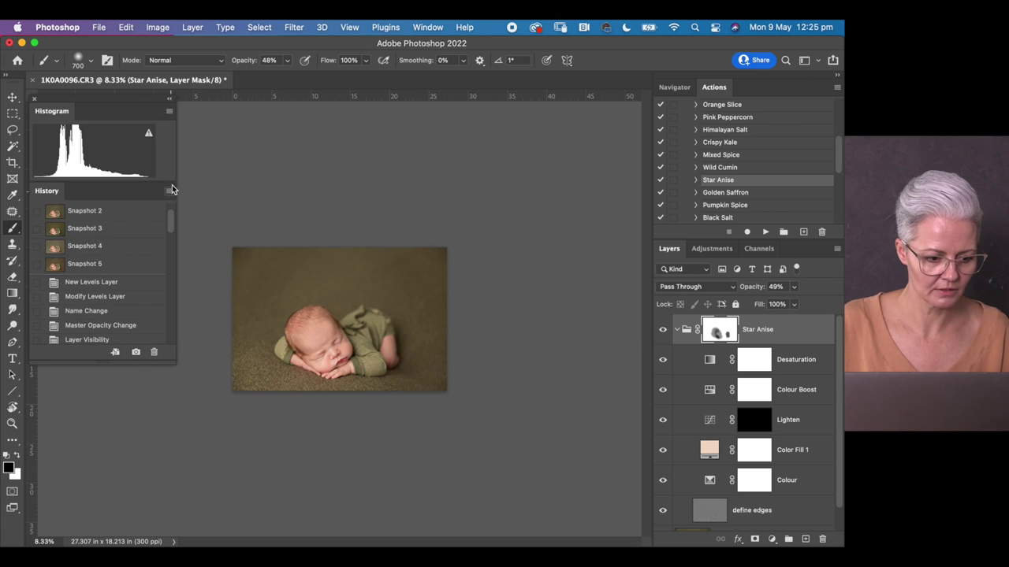
click(122, 232)
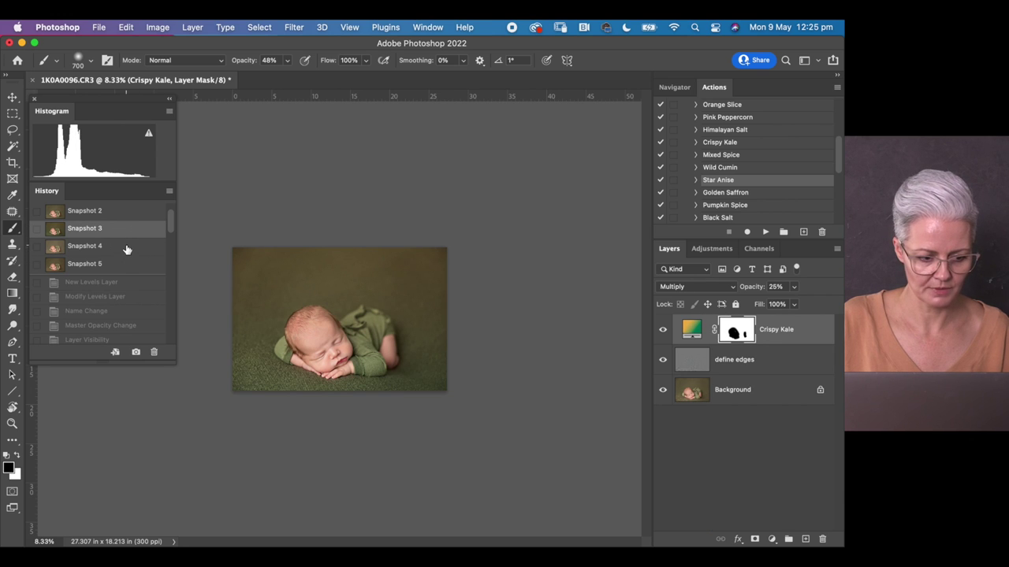
click(136, 249)
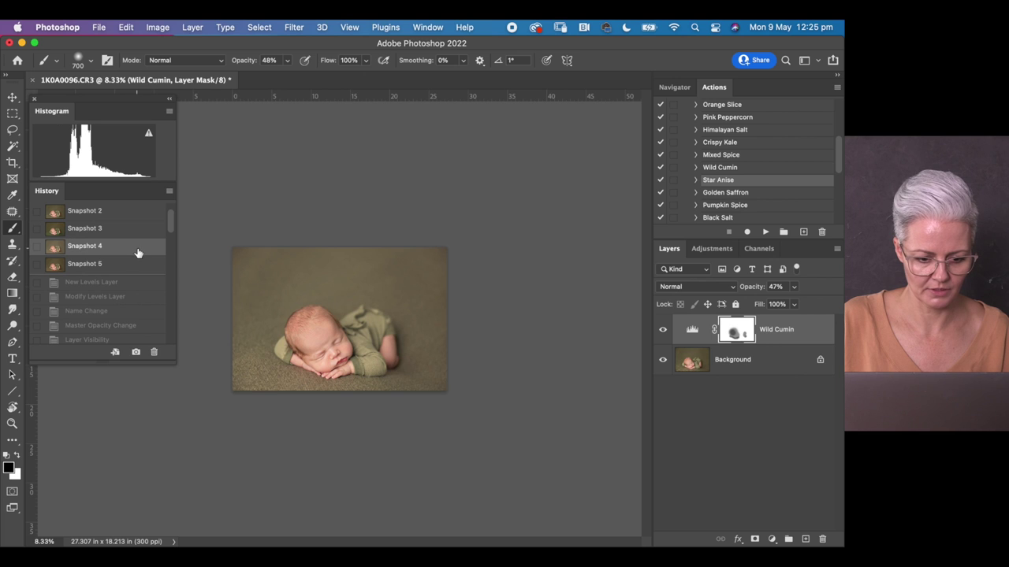
click(133, 268)
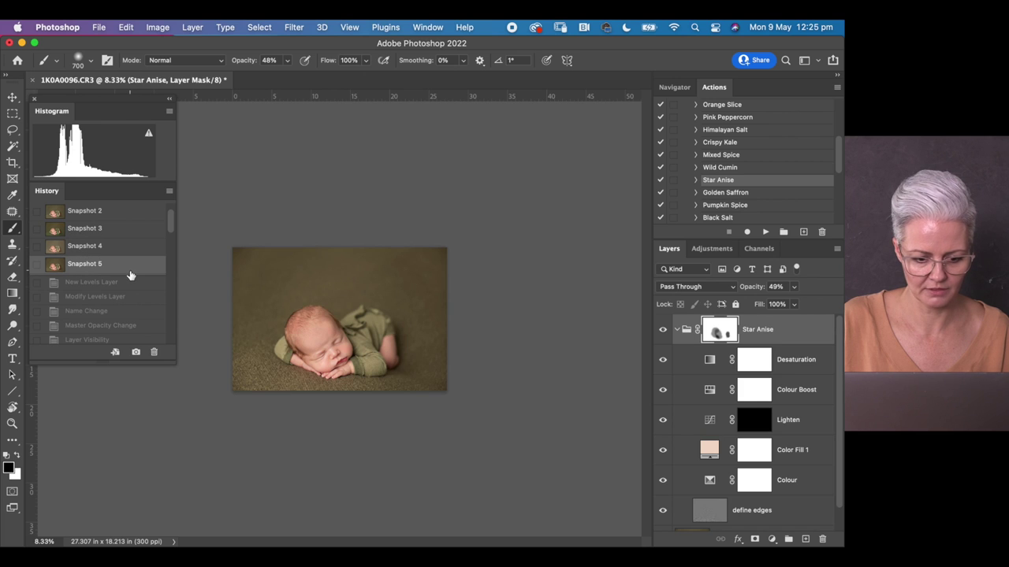
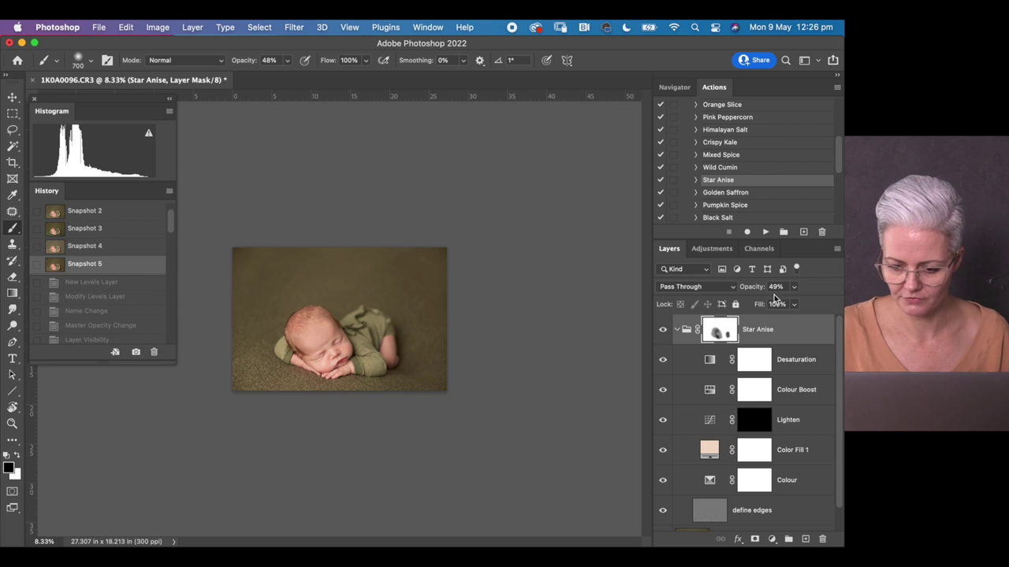
Lower the Star Anise group's opacity to 30% and toggle its visibility to compare the photo before and after
drag(747, 295, 741, 294)
click(662, 331)
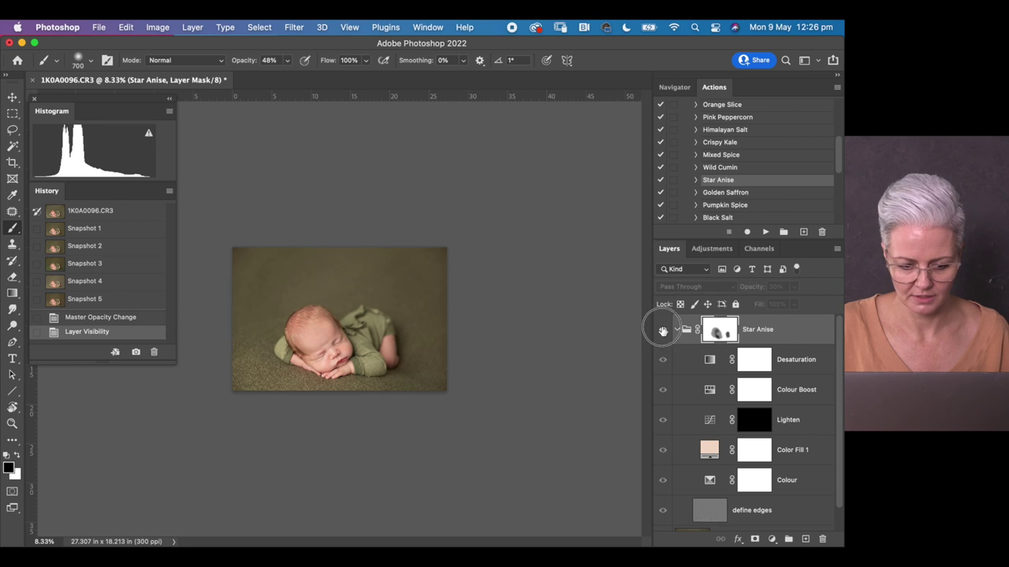
click(663, 331)
click(663, 331)
click(663, 331)
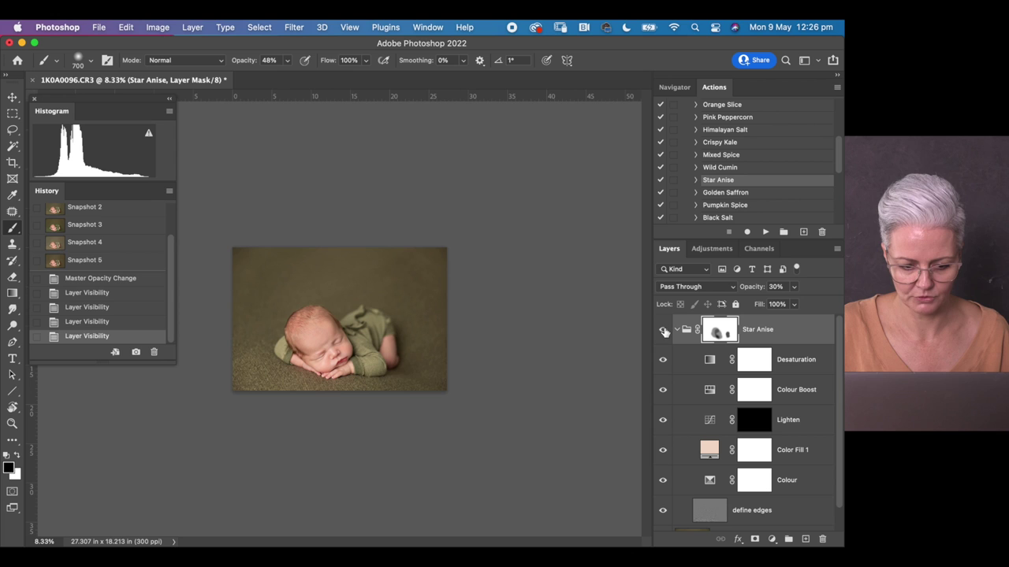
Merge the Star Anise group and all other visible layers into the Background
key(super+equal)
key(super+equal)
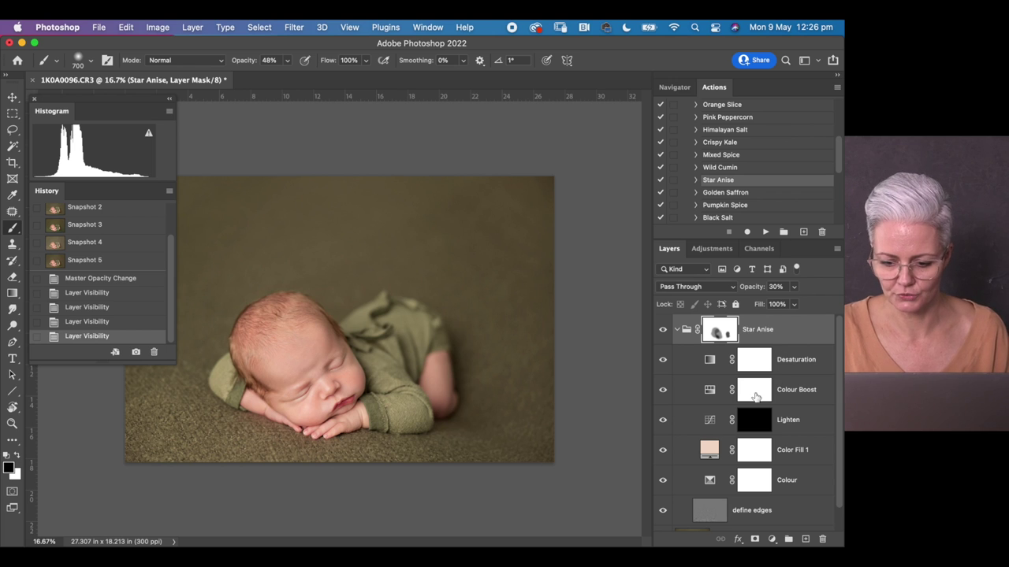
click(789, 386)
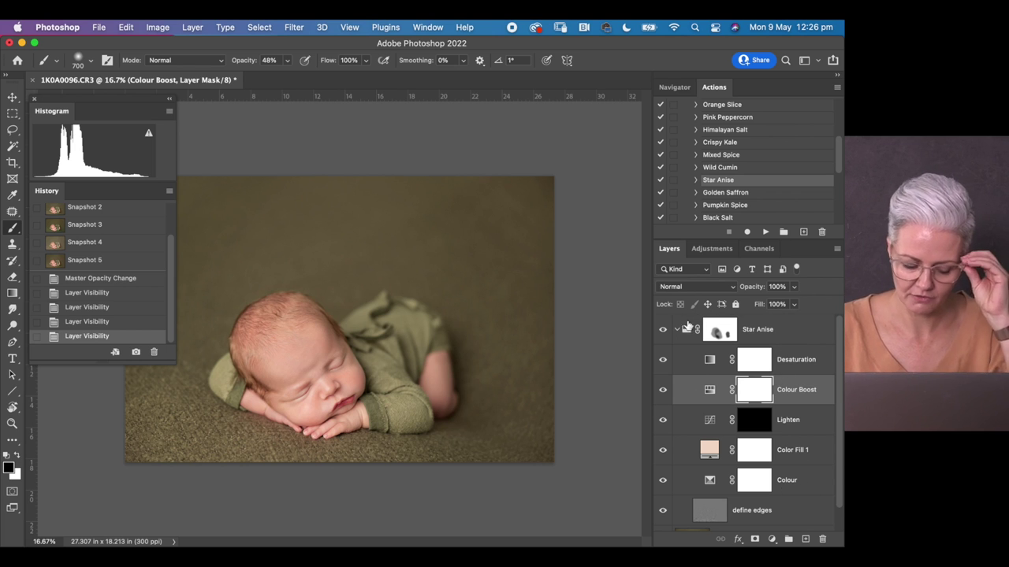
key(super+shift+e)
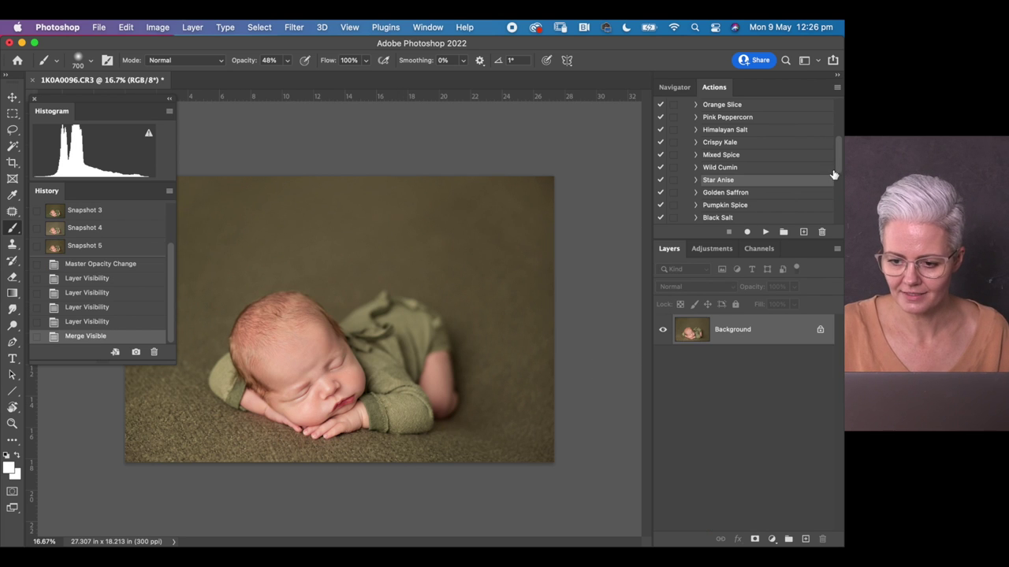
Expand the NBP Shapen & Details Action Set to show its actions
drag(836, 166, 833, 128)
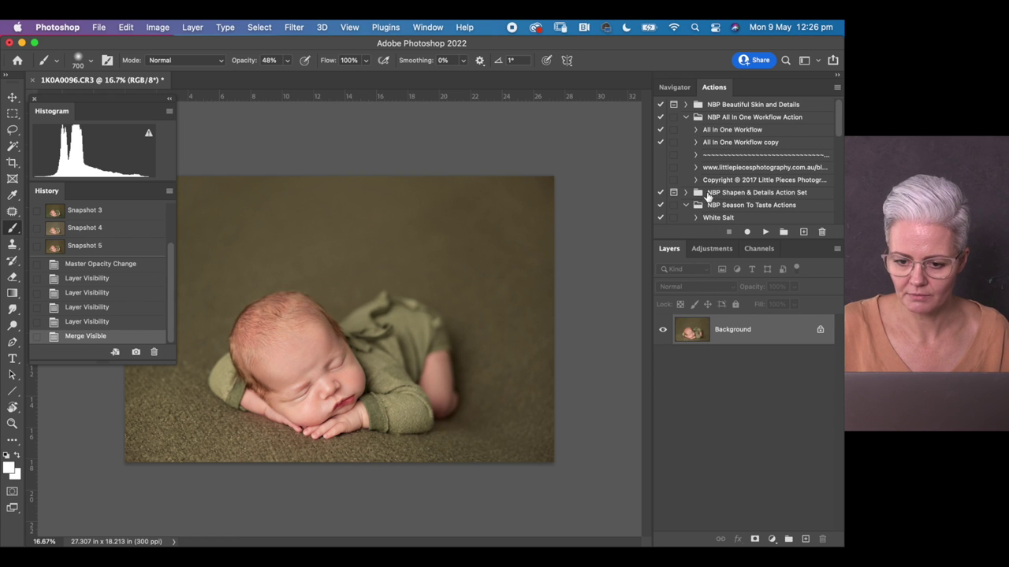
click(686, 193)
scroll(838, 130, down, 2)
scroll(838, 130, down, 3)
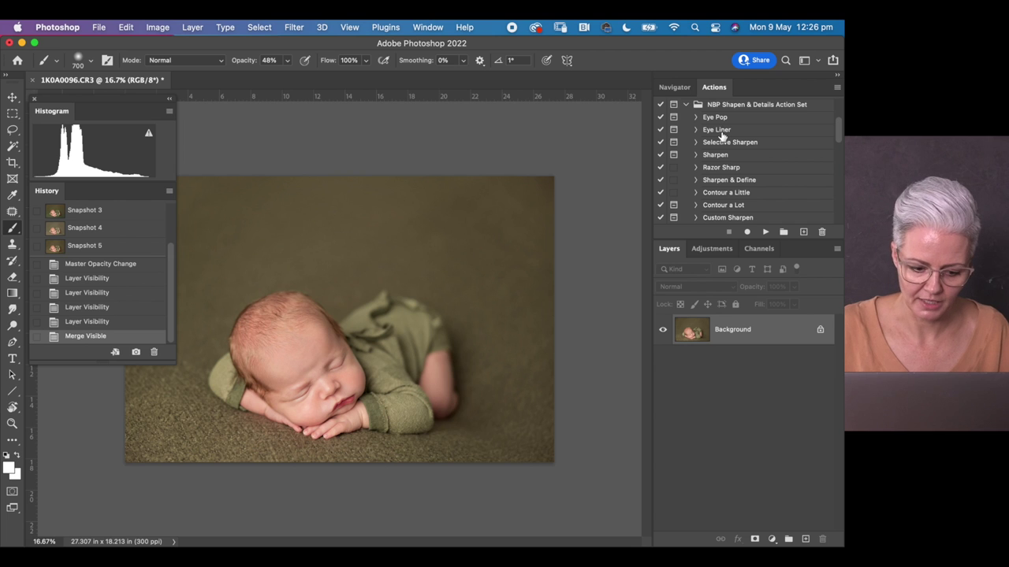
Run the Eye Liner action on the merged photo and dismiss its painting instruction
key(super+plus)
key(super+plus)
key(super+plus)
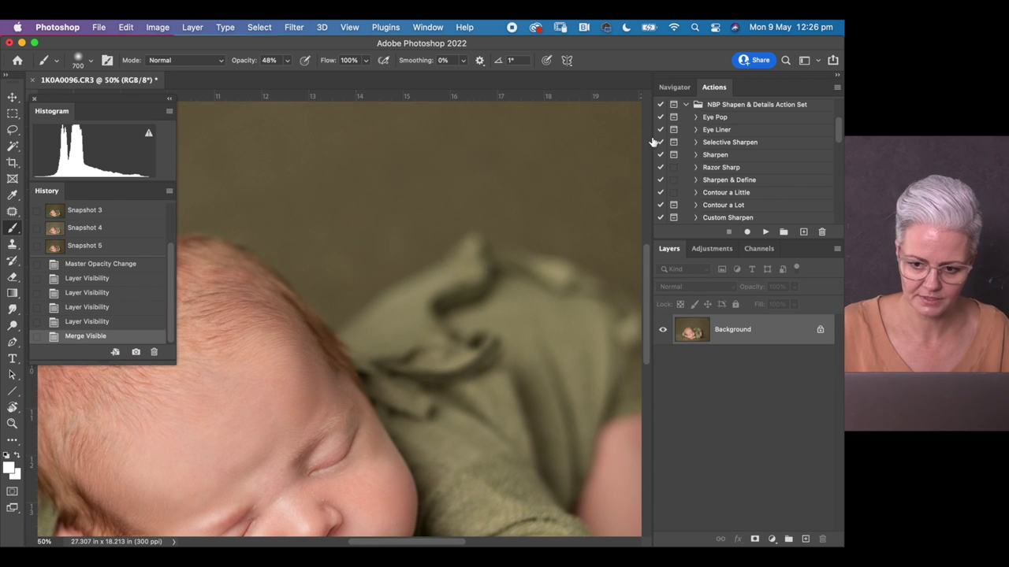
drag(547, 302, 576, 237)
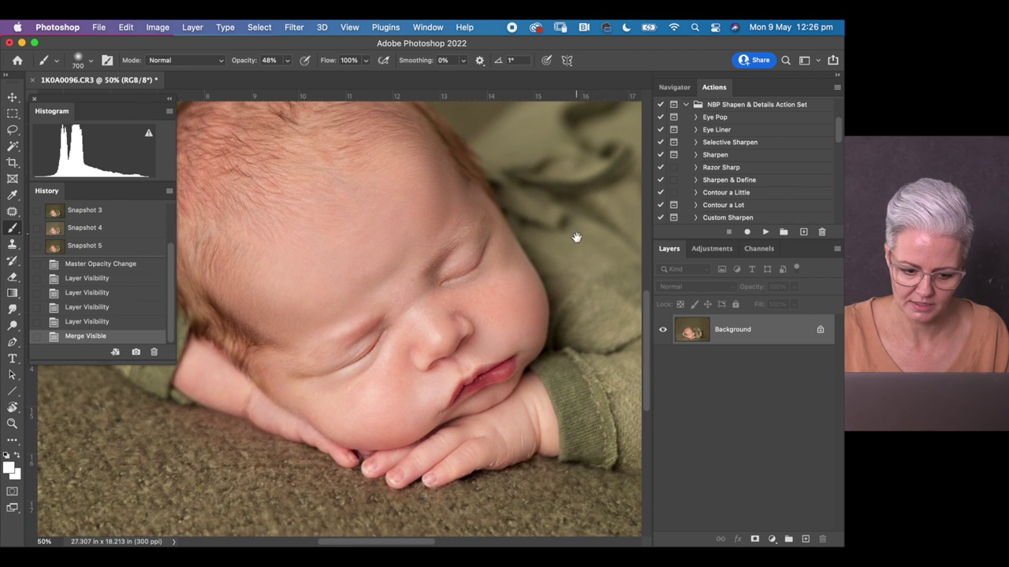
key(super+plus)
scroll(496, 236, down, 1)
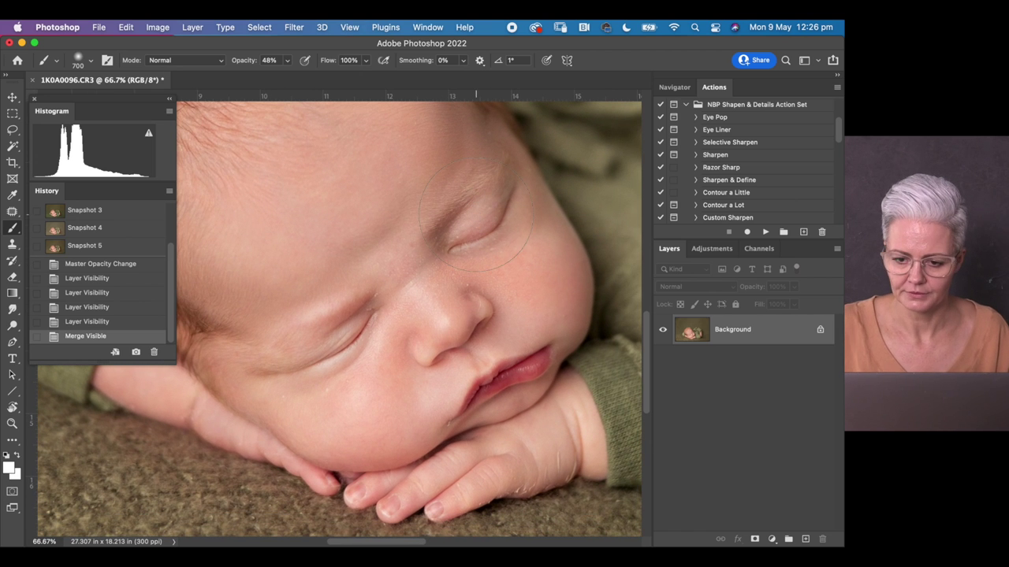
click(712, 131)
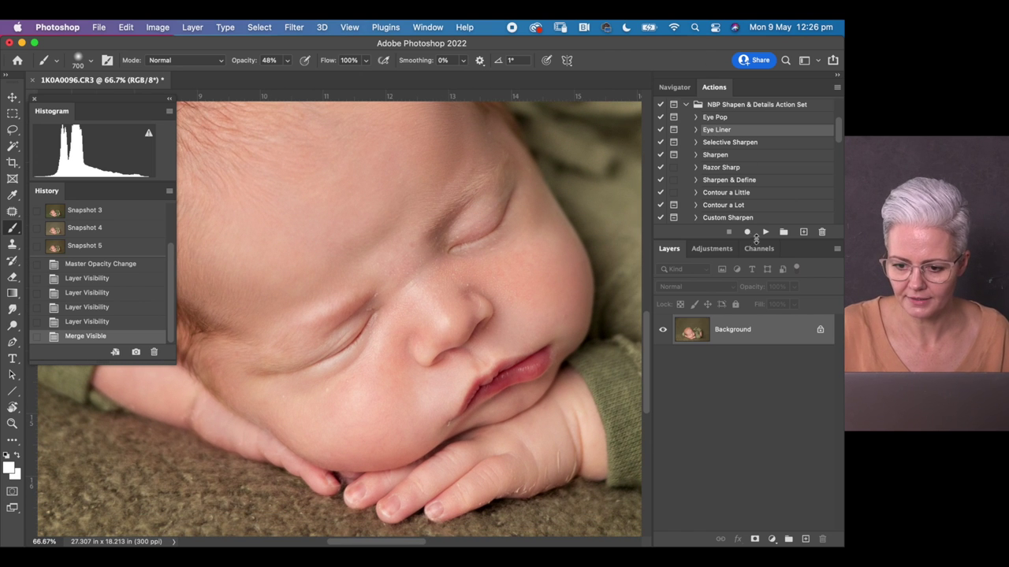
click(765, 232)
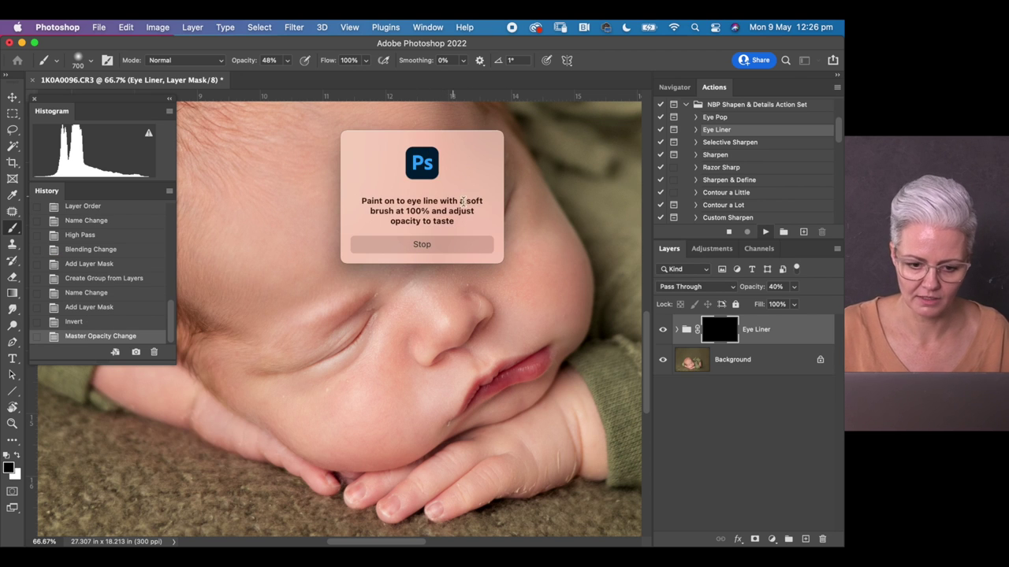
click(433, 241)
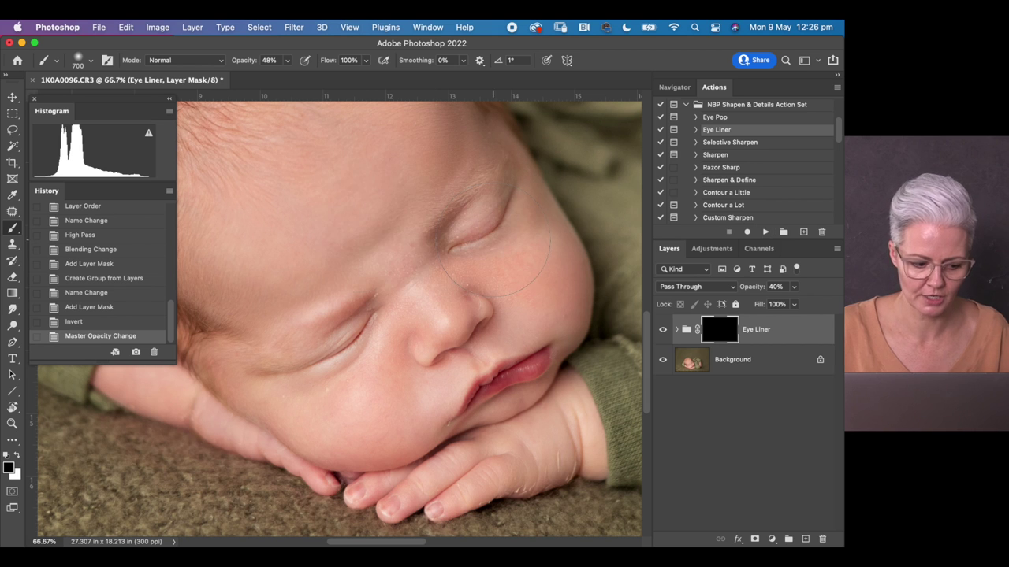
Paint white on the Eye Liner mask along the upper closed eye's lash line, using a 60 px brush at 48% opacity
key(bracketleft)
key(bracketleft)
key(bracketleft)
key(x)
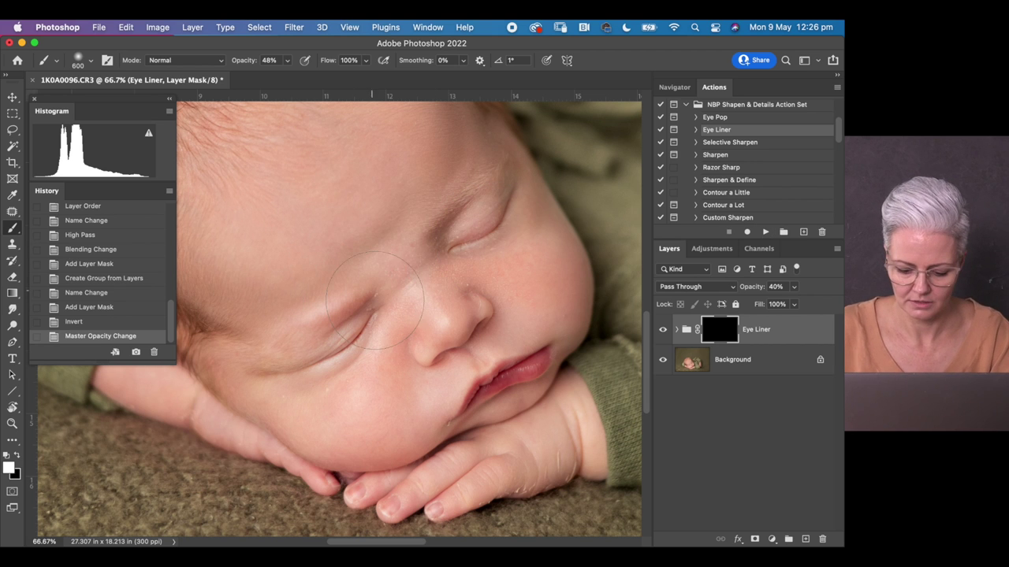
key(bracketleft)
key(bracketleft)
key(bracketleft)
key(bracketleft)
key(bracketleft)
key(bracketleft)
key(bracketleft)
key(bracketleft)
key(bracketleft)
key(bracketleft)
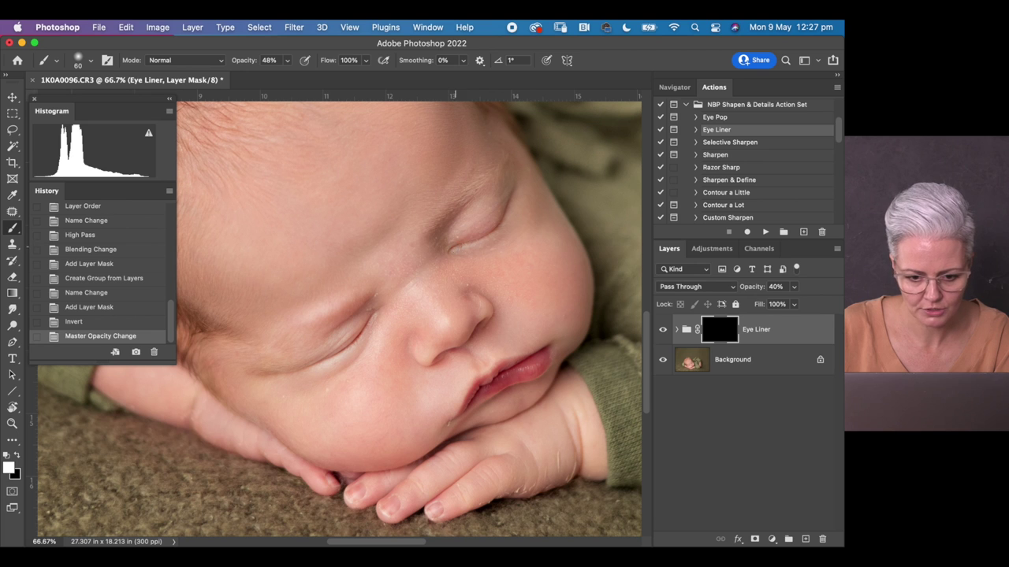
drag(491, 230, 509, 211)
drag(457, 245, 473, 230)
drag(461, 241, 453, 236)
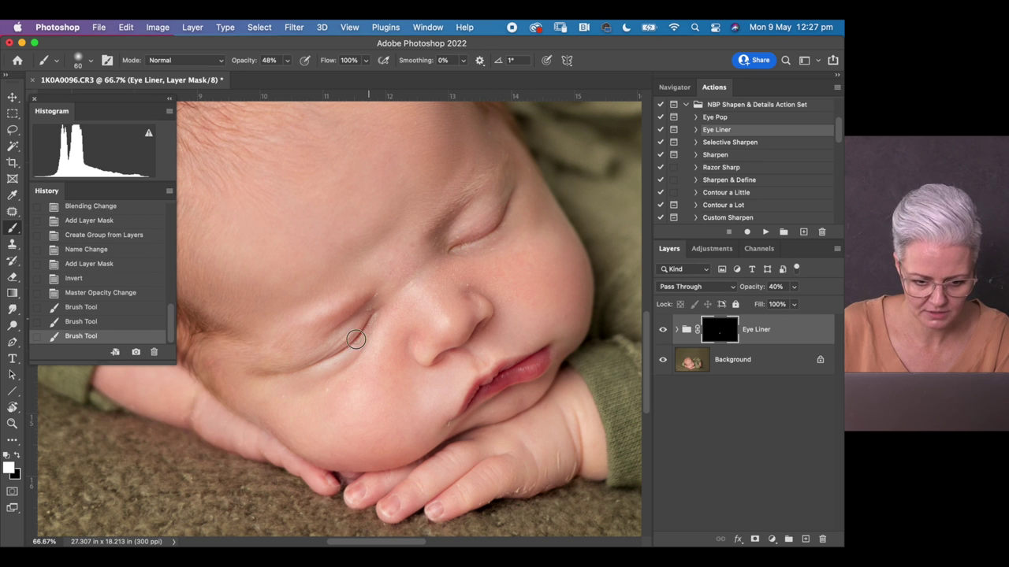
Paint the lower closed eye's lash line on the Eye Liner mask and toggle the group's visibility to compare
drag(323, 359, 292, 369)
drag(350, 356, 335, 364)
drag(347, 358, 336, 364)
click(663, 330)
click(664, 330)
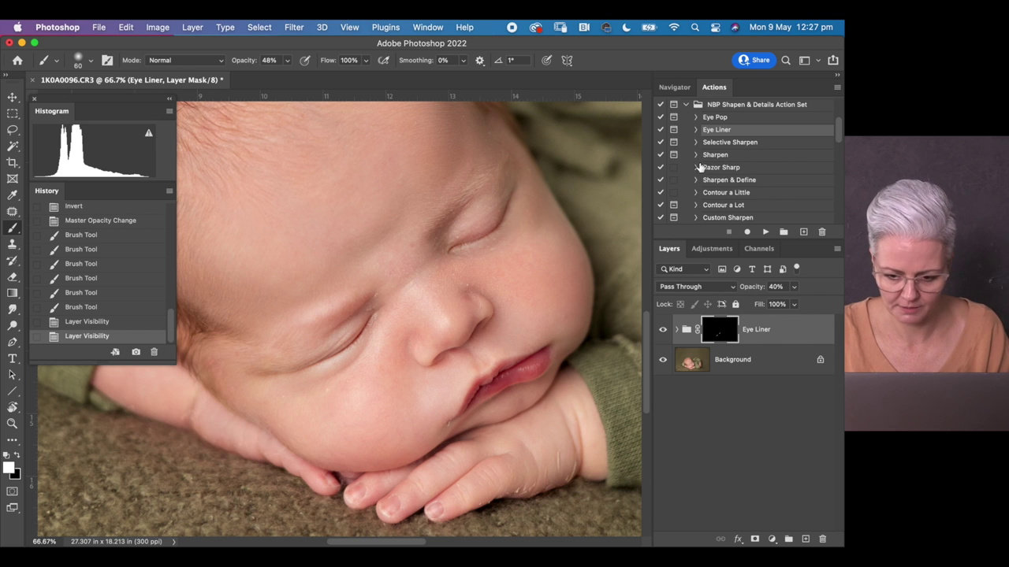
Start the Eye Pop action on the Background layer and stop at its lasso instruction
click(714, 117)
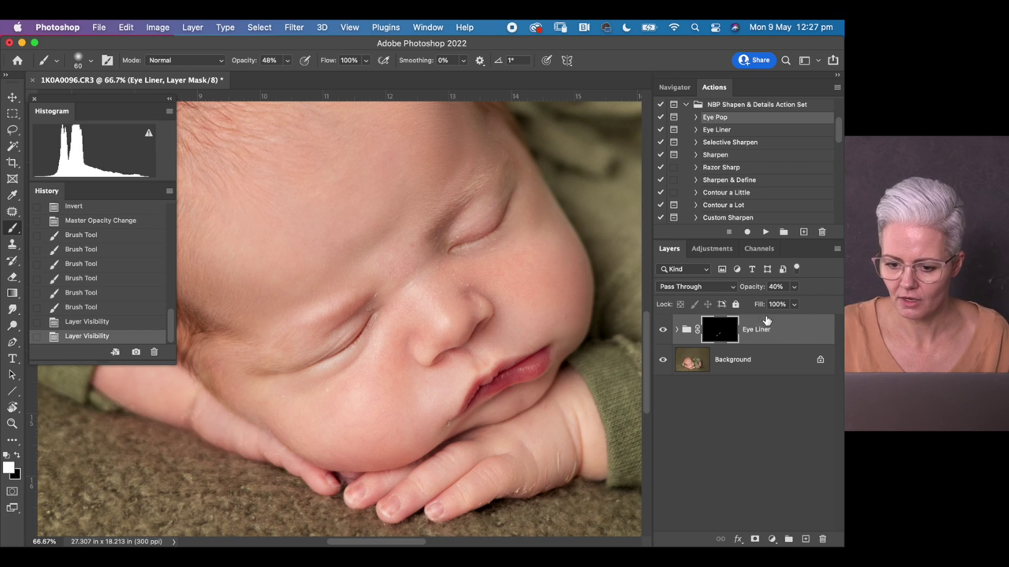
click(733, 371)
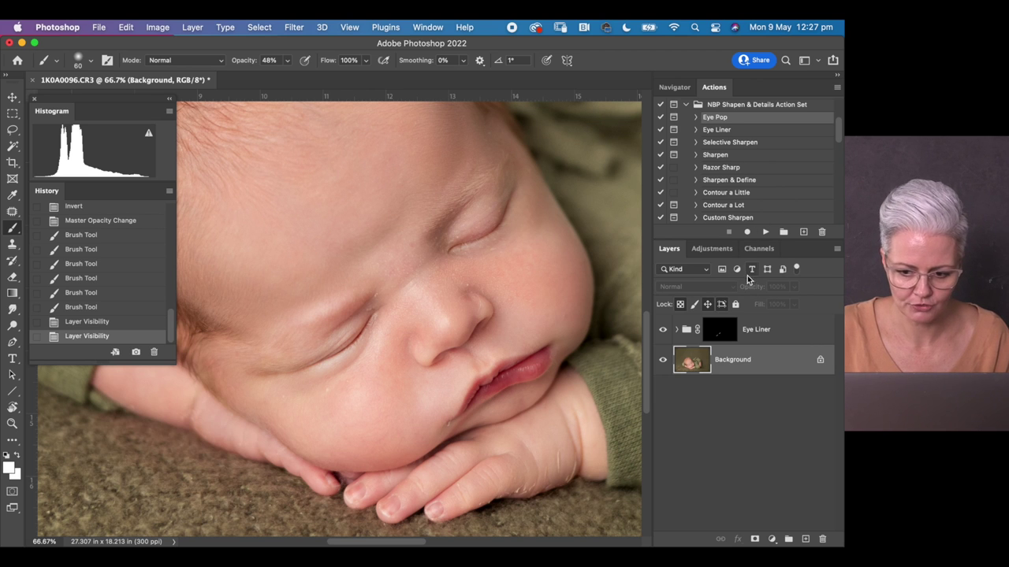
click(765, 231)
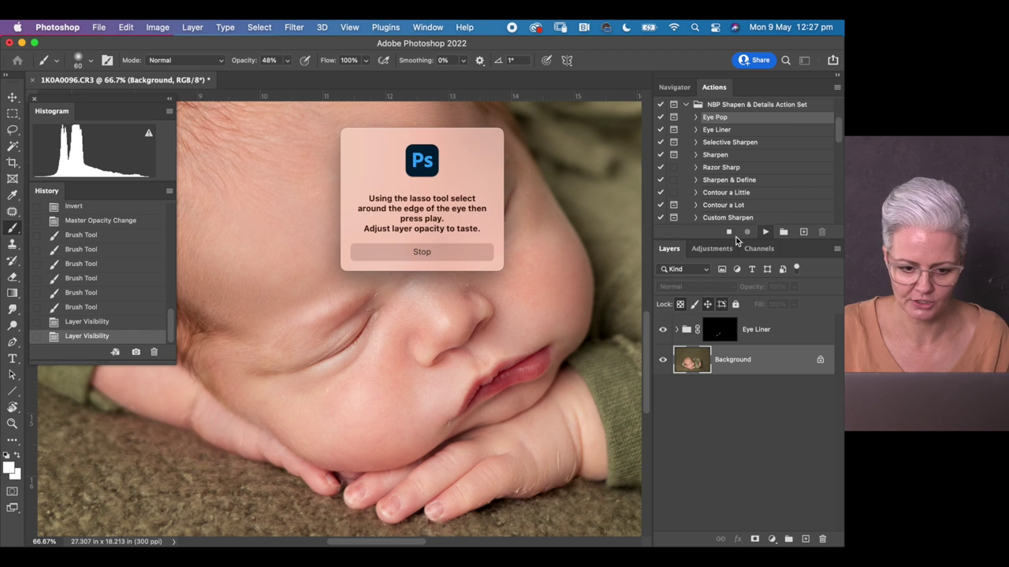
click(420, 253)
Lasso around the baby's lips, play the rest of the Eye Pop action, and toggle the new layer's visibility to compare
click(13, 130)
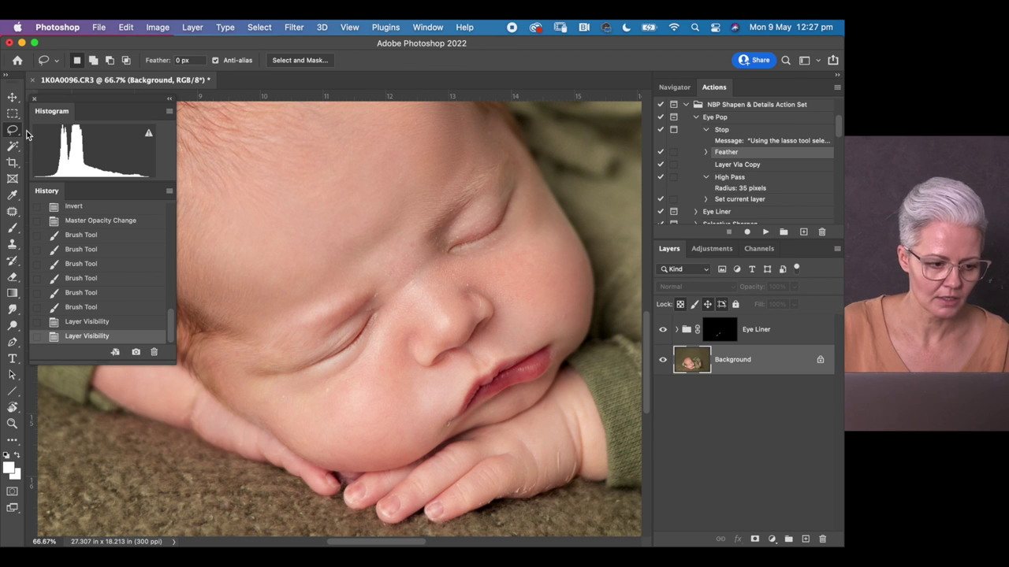
mouse_move(464, 384)
mouse_down()
mouse_move(436, 423)
mouse_move(443, 441)
mouse_move(542, 383)
mouse_move(561, 345)
mouse_move(551, 333)
mouse_move(528, 337)
mouse_move(466, 386)
mouse_up()
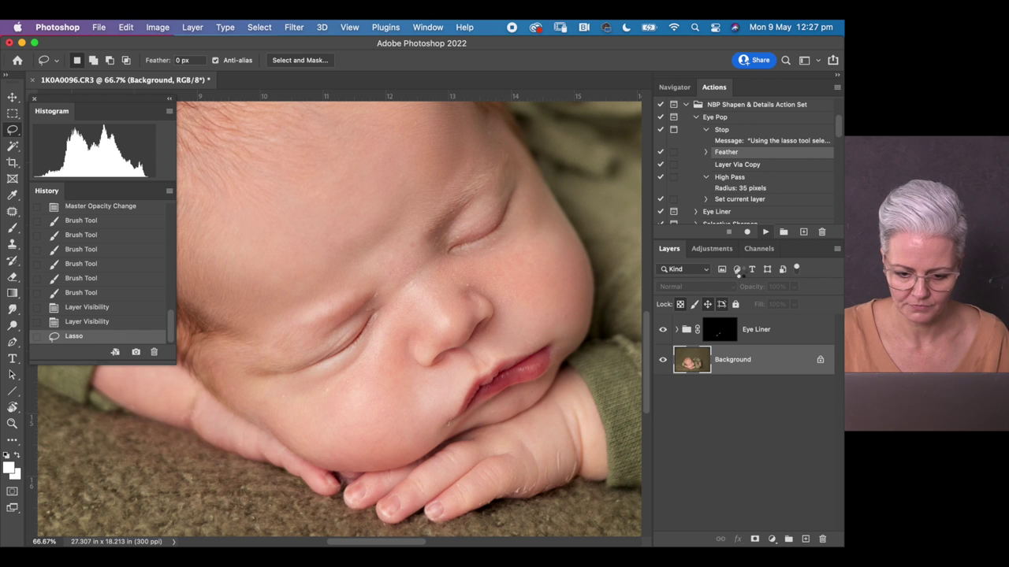
click(663, 360)
click(663, 360)
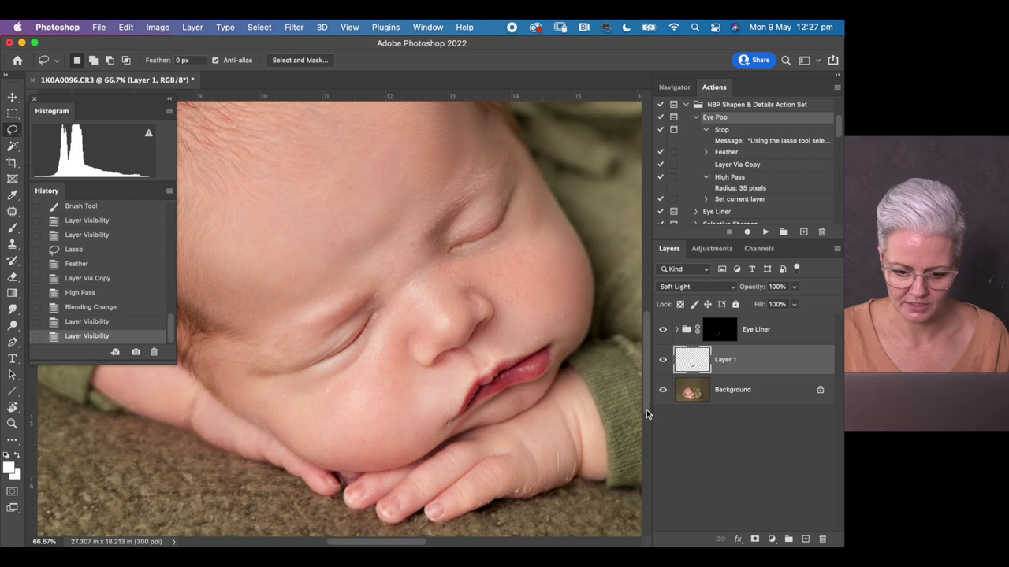
Add an inverted mask to Layer 1 and paint the lips back in white with a 60 px brush at 32% opacity
click(757, 540)
key(super+i)
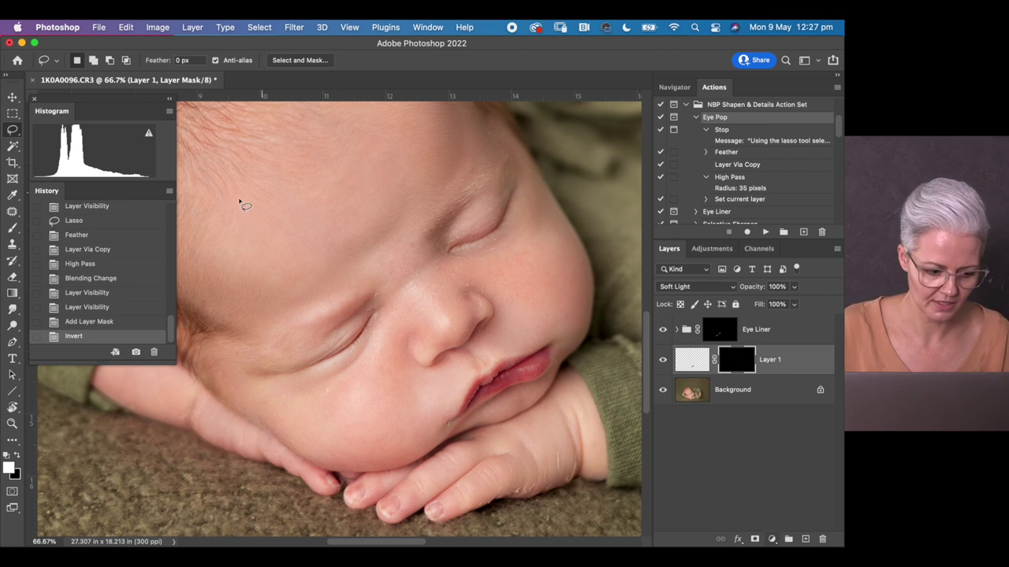
click(12, 228)
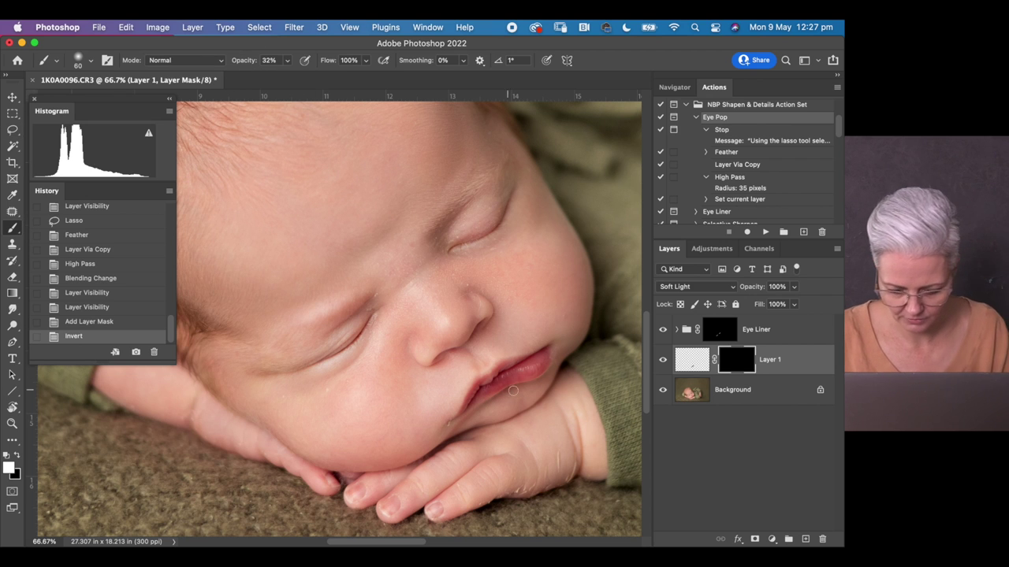
drag(528, 361, 541, 354)
drag(475, 397, 529, 363)
mouse_move(530, 362)
mouse_down()
mouse_move(492, 382)
mouse_move(520, 368)
mouse_up()
drag(524, 365, 533, 360)
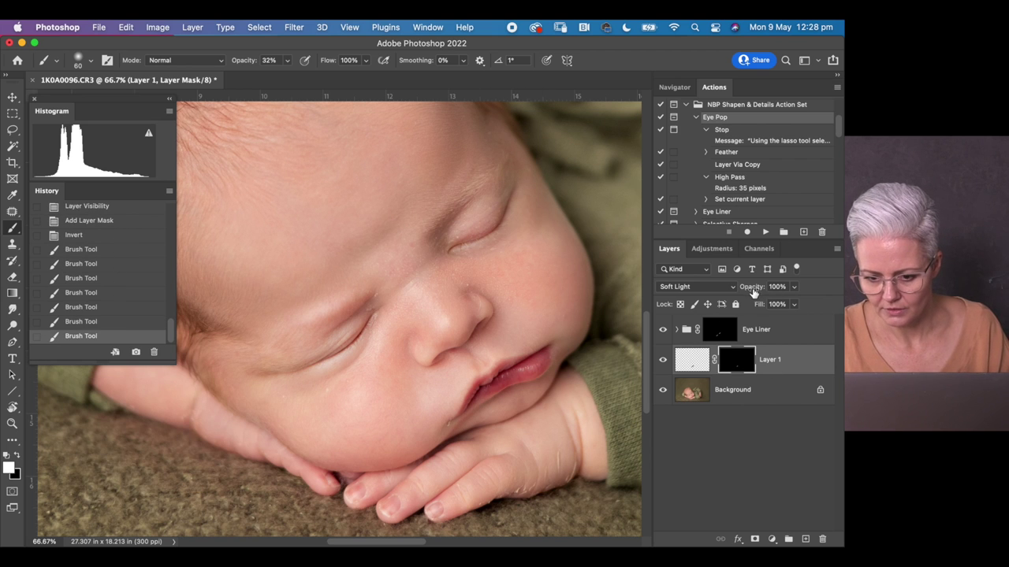
Toggle Layer 1's visibility to compare the lips, and check the whole photo
click(664, 360)
click(663, 360)
key(super+0)
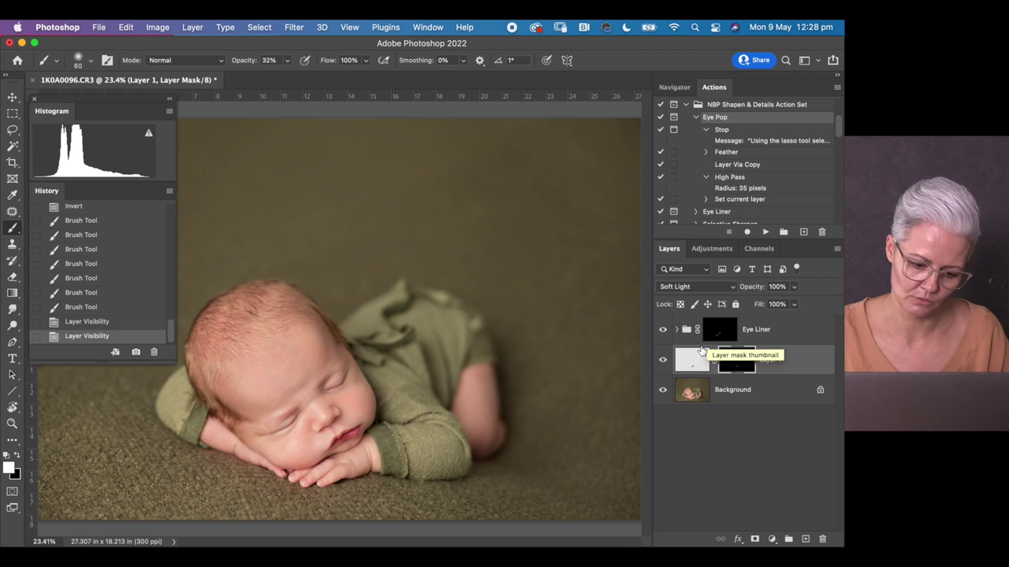
Merge the visible layers, run the Sharpen & Define action, and set its layer's opacity to 24%
click(695, 118)
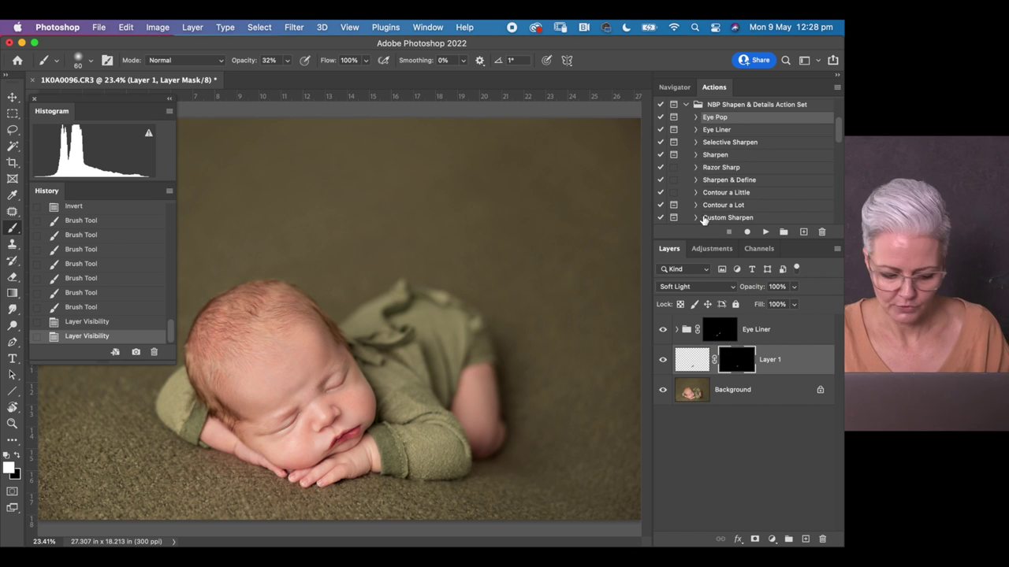
key(super+shift+e)
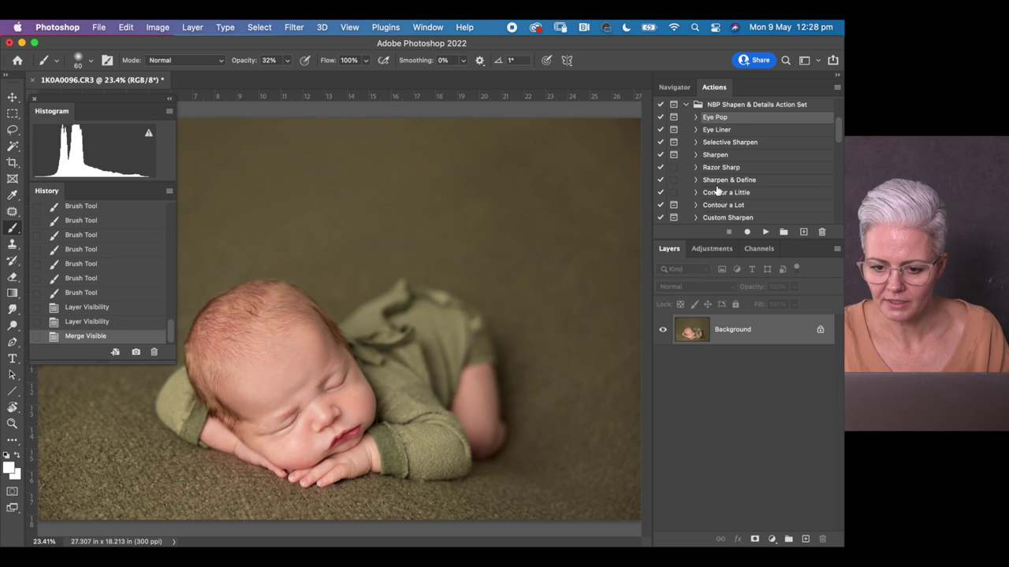
click(720, 182)
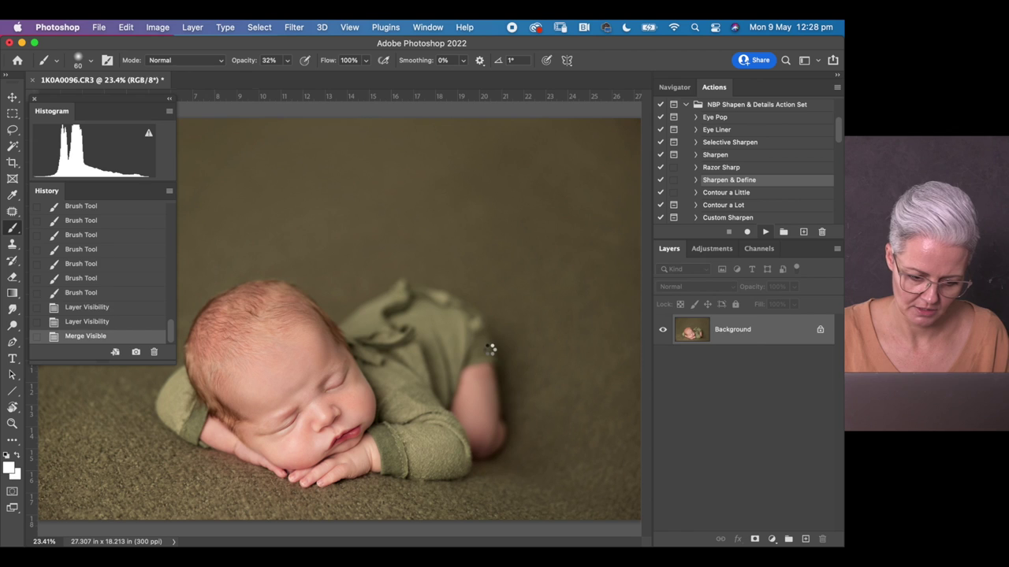
drag(793, 289, 751, 305)
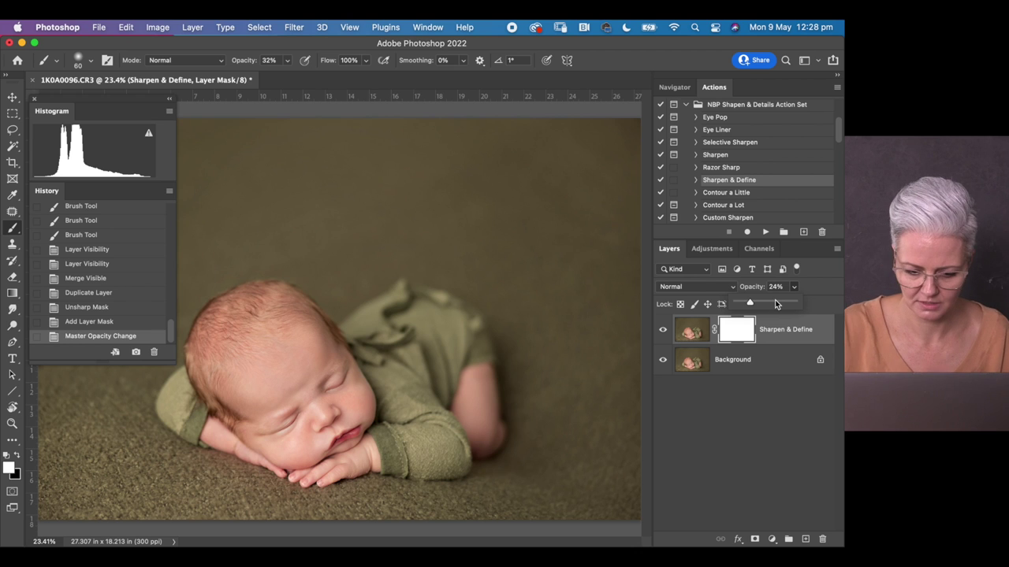
Compare the baby's face with and without the Sharpen & Define layer, and merge the visible layers
scroll(370, 378, up, 6)
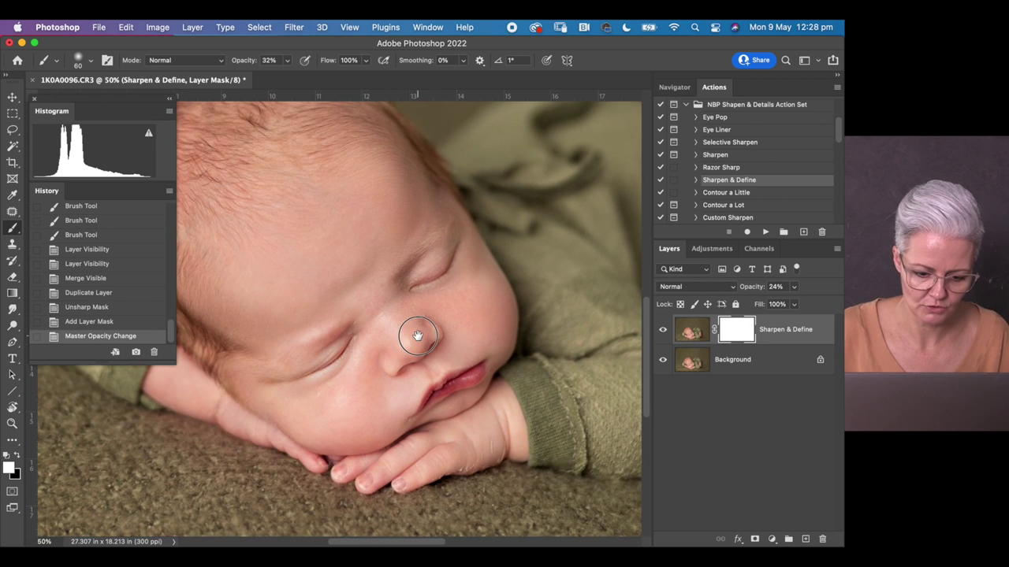
drag(417, 335, 449, 310)
click(663, 331)
click(664, 332)
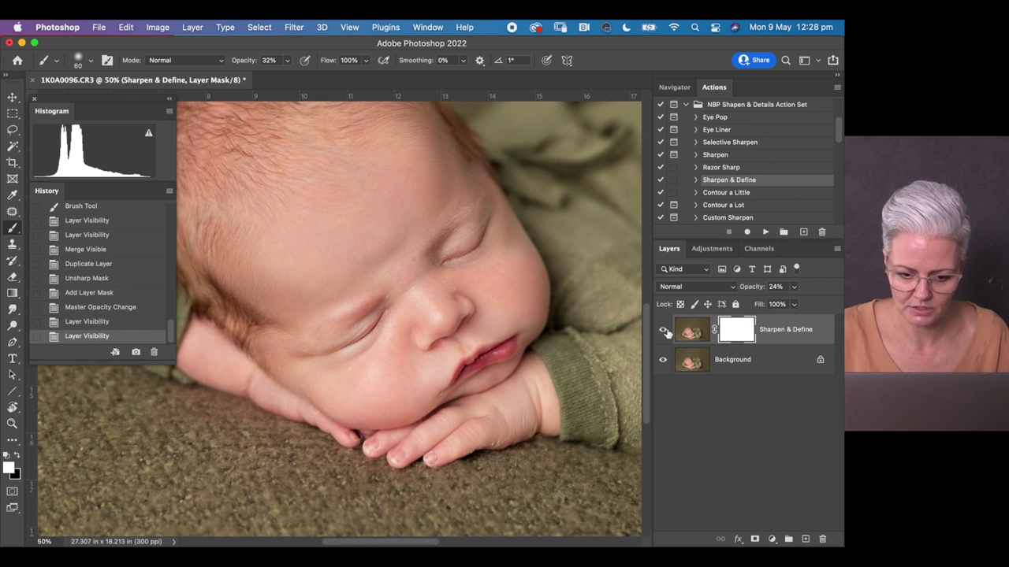
click(663, 332)
click(662, 333)
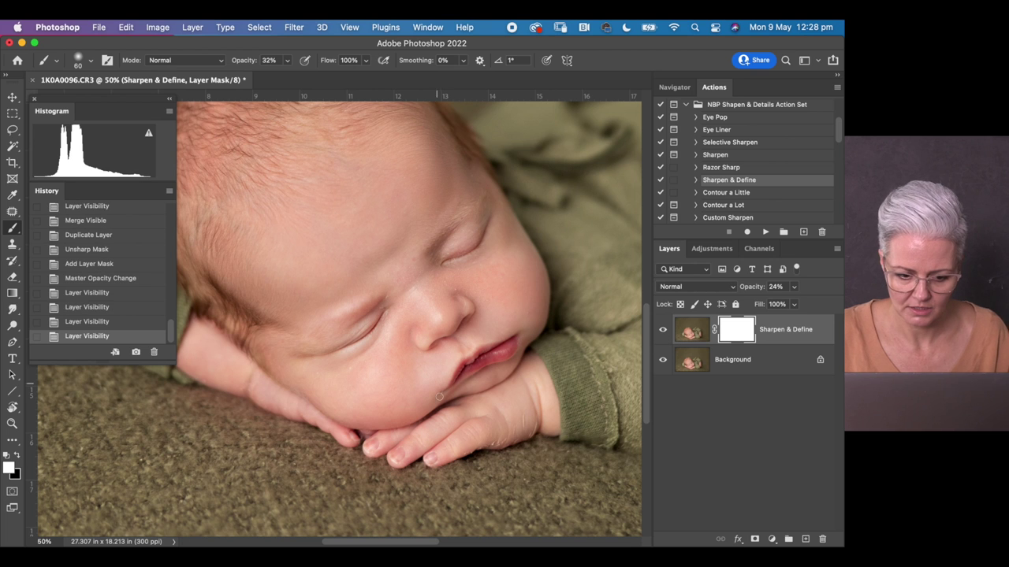
key(super+shift+e)
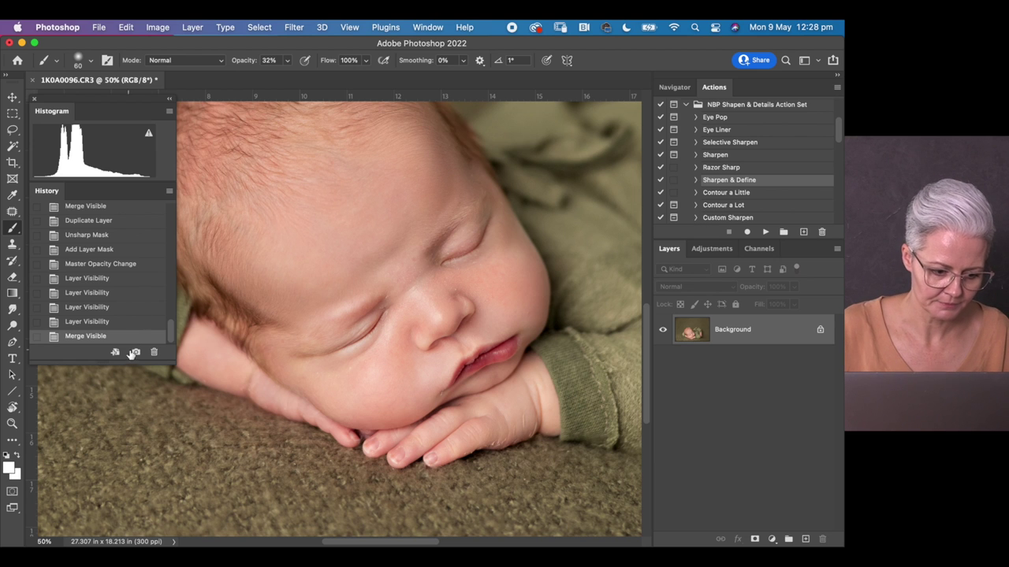
Compare the original photo state with Snapshot 6 in the history, ending on Snapshot 6
key(super+minus)
key(super+minus)
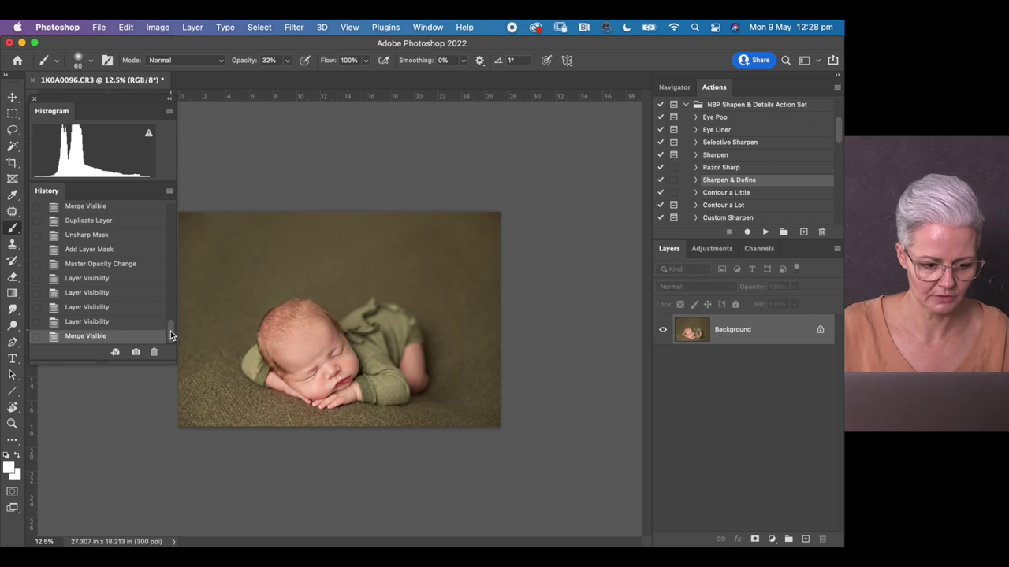
drag(170, 331, 167, 211)
click(139, 211)
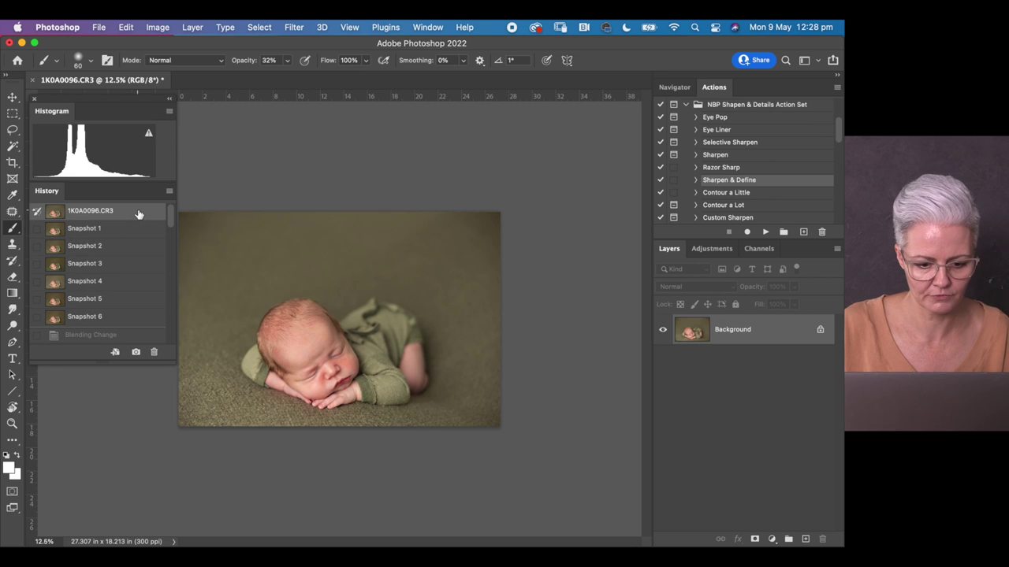
click(131, 317)
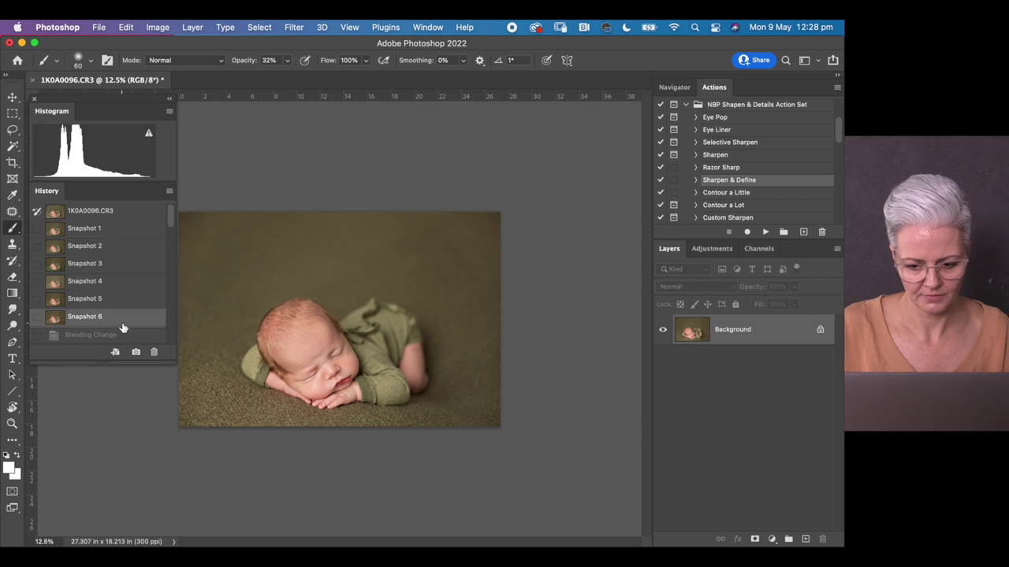
Duplicate the photo to Layer 1 and use the Patch tool on the blemishes on the cheek below the closed eye
key(super+j)
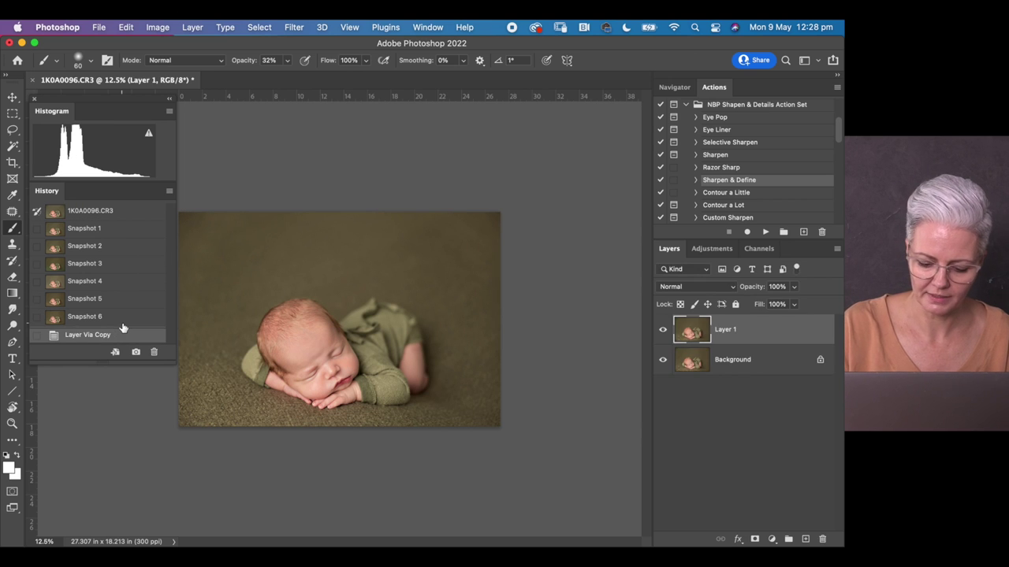
key(super+plus)
key(super+plus)
key(super+plus)
key(super+plus)
key(super+plus)
drag(383, 401, 445, 295)
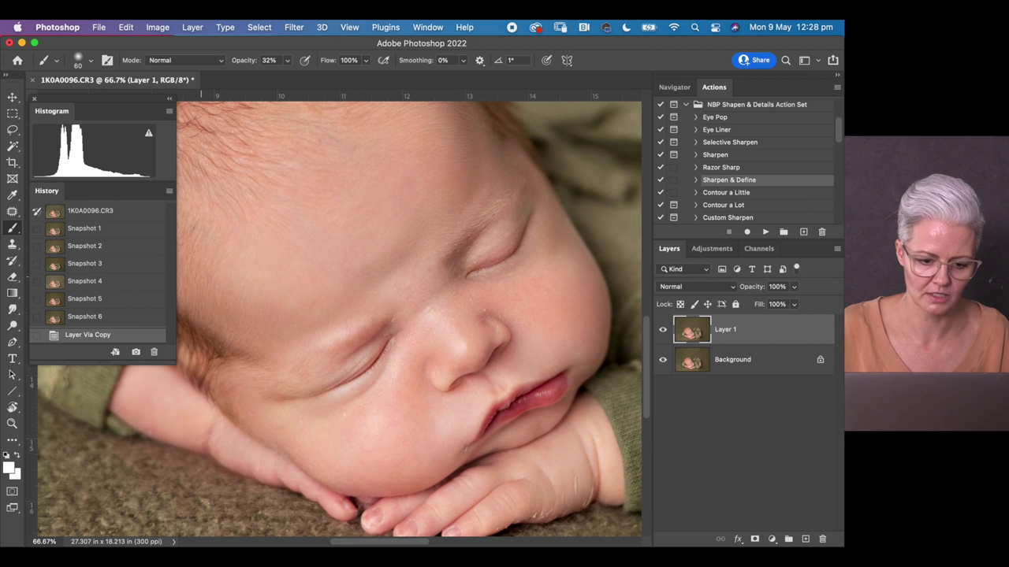
click(12, 212)
key(super+plus)
mouse_move(375, 286)
mouse_down()
mouse_move(309, 360)
mouse_move(323, 379)
mouse_up()
drag(326, 383, 377, 356)
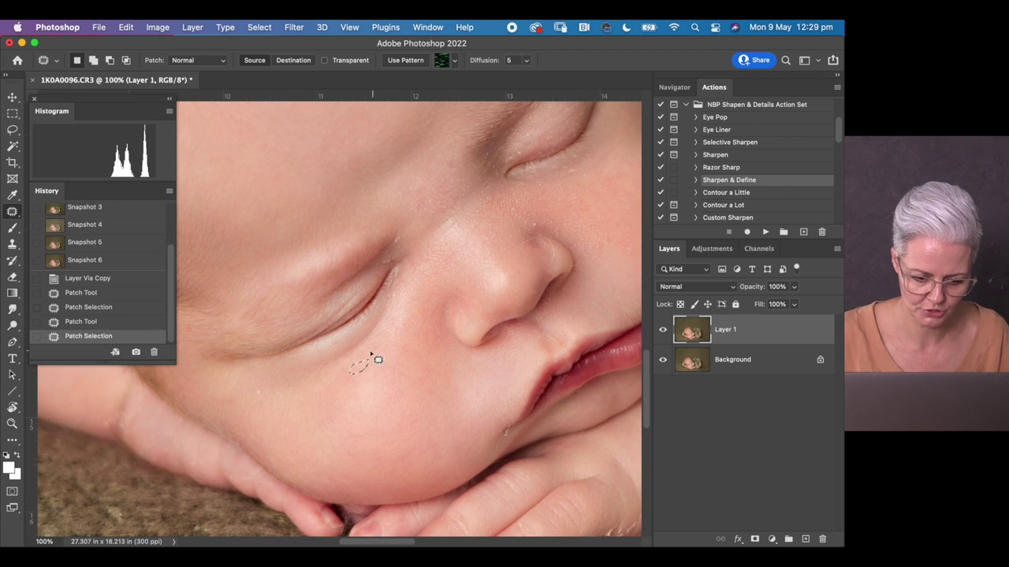
drag(274, 400, 265, 398)
drag(263, 394, 306, 368)
key(super+d)
Patch the small skin marks around the inner corner of the eye and on the cheek beside the nose
key(super+plus)
mouse_move(432, 199)
mouse_down()
mouse_move(421, 210)
mouse_move(448, 213)
mouse_move(411, 233)
mouse_up()
key(super+d)
mouse_move(457, 169)
mouse_down()
mouse_move(450, 154)
mouse_move(479, 174)
mouse_up()
key(super+d)
mouse_move(477, 266)
mouse_down()
mouse_move(444, 157)
mouse_move(425, 227)
mouse_move(434, 232)
mouse_up()
key(super+d)
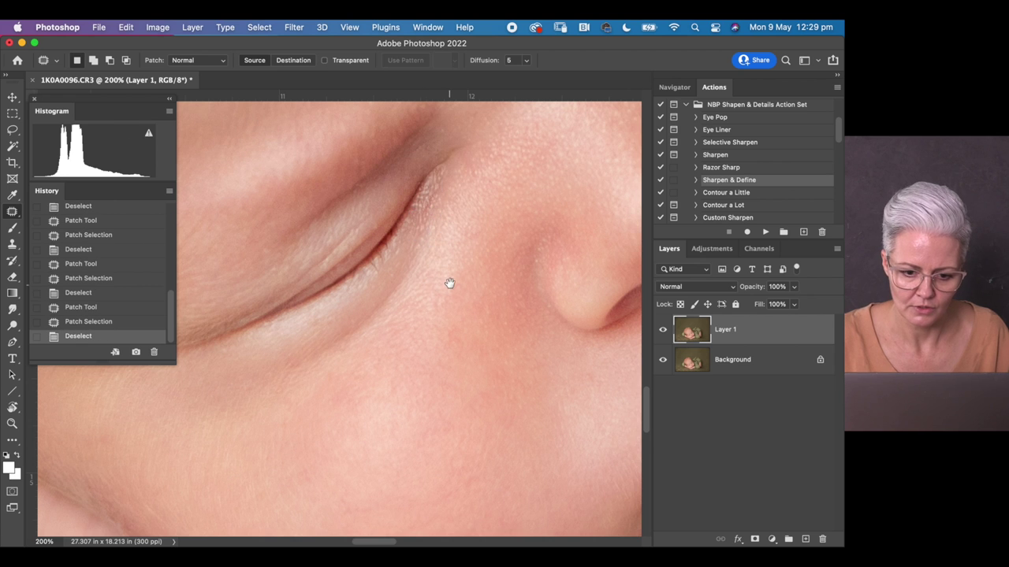
Patch the pale marks on the hand lying beneath the baby's cheek
scroll(450, 281, down, 5)
scroll(446, 363, down, 3)
scroll(446, 362, left, 3)
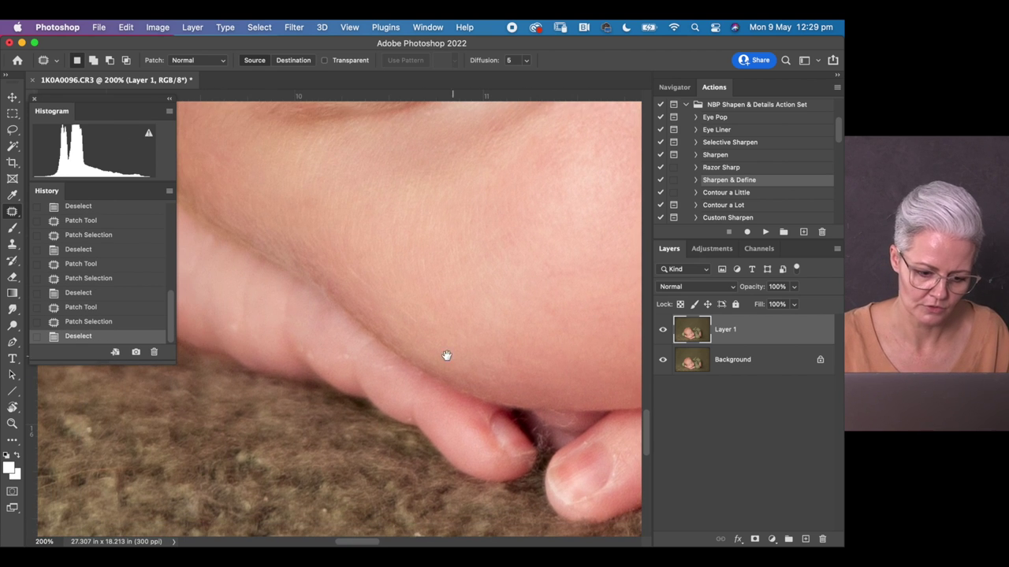
mouse_move(341, 364)
mouse_down()
mouse_move(333, 349)
mouse_move(315, 364)
mouse_move(343, 378)
mouse_up()
key(super+d)
key(super+z)
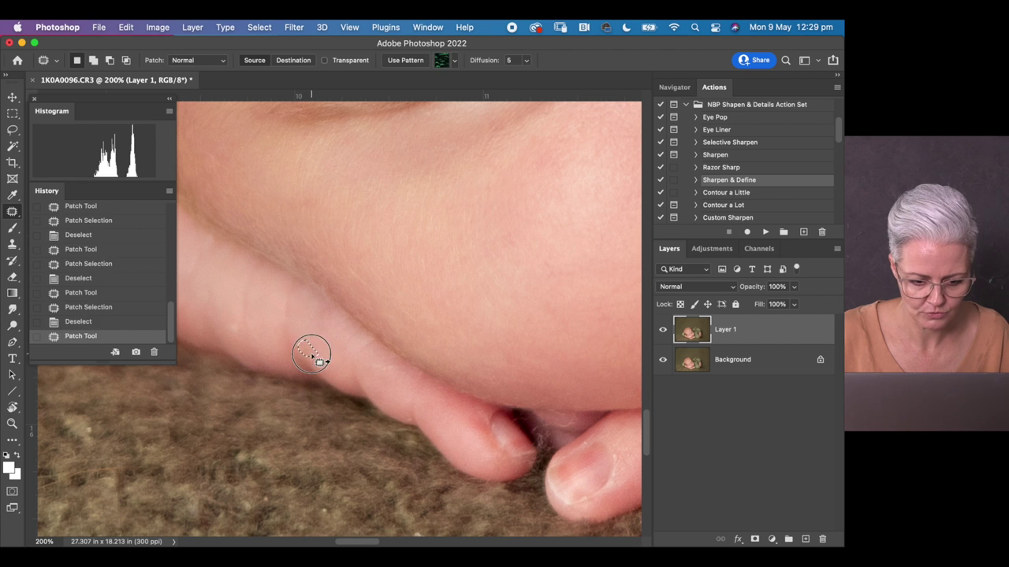
key(super+d)
Patch the marks around the wrist crease of the arm beneath the baby's head
scroll(410, 338, left, 3)
drag(367, 360, 389, 365)
key(super+z)
drag(369, 309, 444, 333)
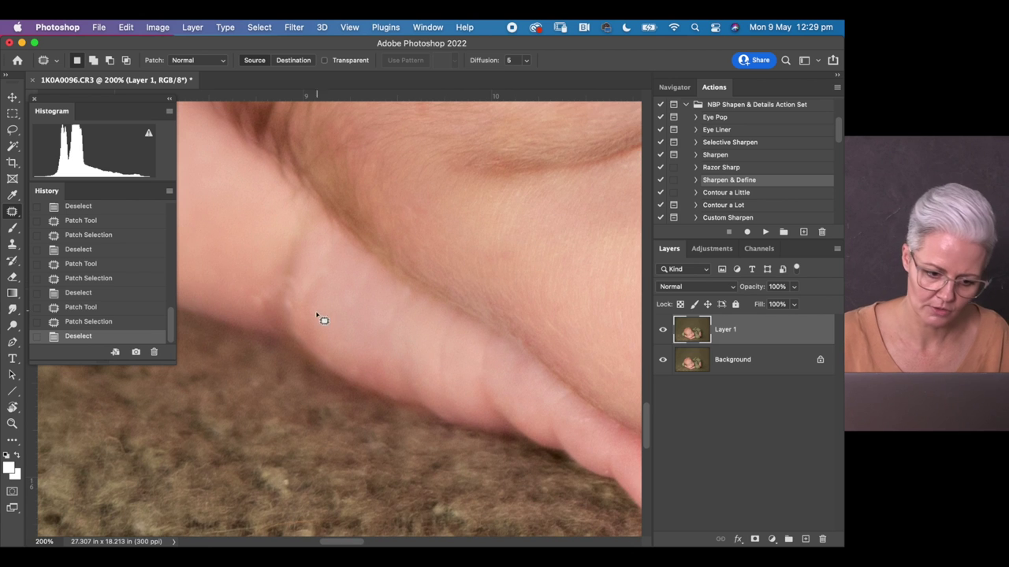
mouse_move(294, 281)
mouse_down()
mouse_move(304, 292)
mouse_move(296, 312)
mouse_move(332, 320)
mouse_move(271, 292)
mouse_move(249, 303)
mouse_up()
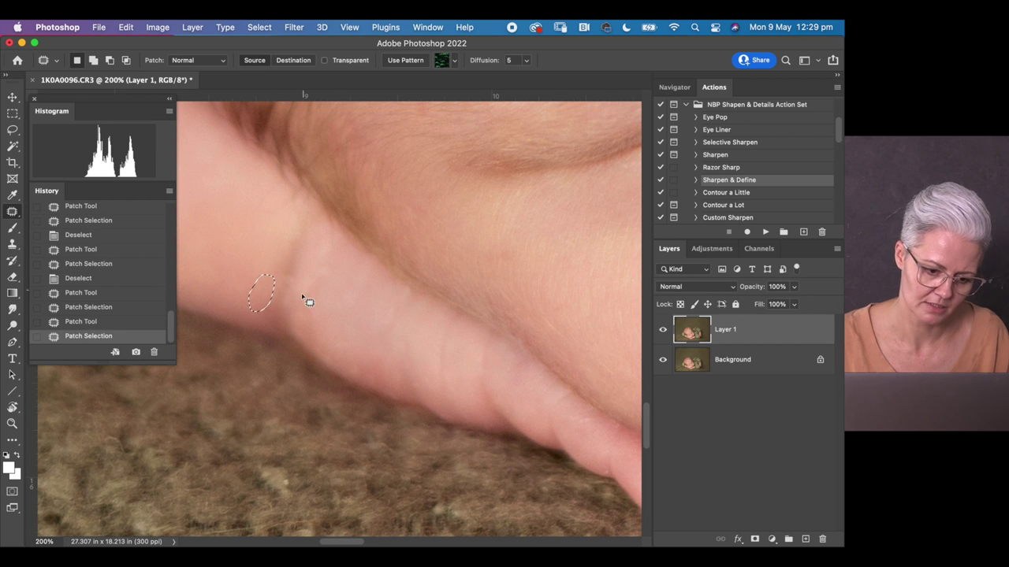
scroll(308, 301, right, 10)
scroll(307, 302, down, 5)
key(cmd+d)
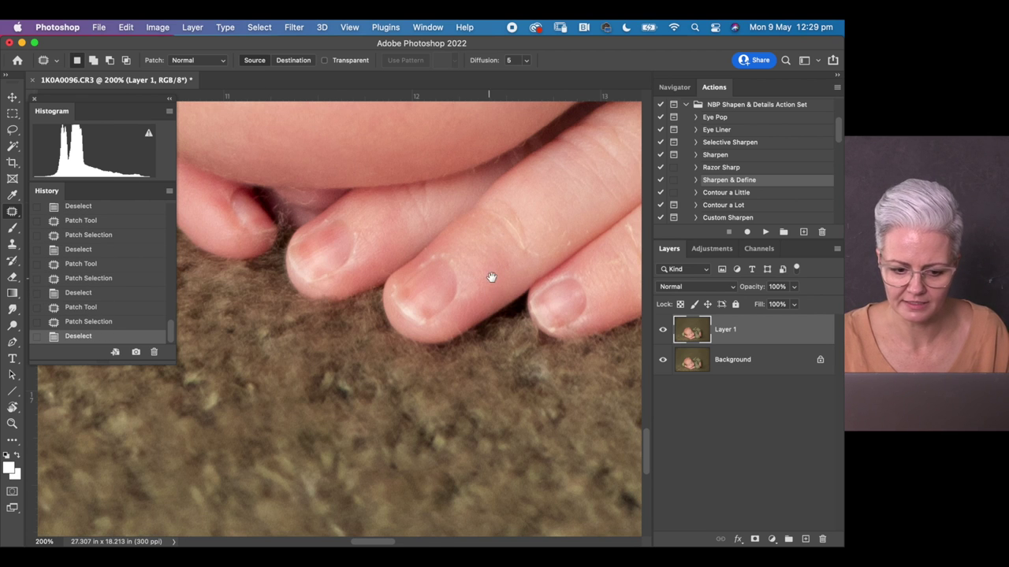
Patch the dry skin flakes along the lower edge of the front finger and check the hand in the wider photo
scroll(491, 277, right, 5)
scroll(491, 276, up, 3)
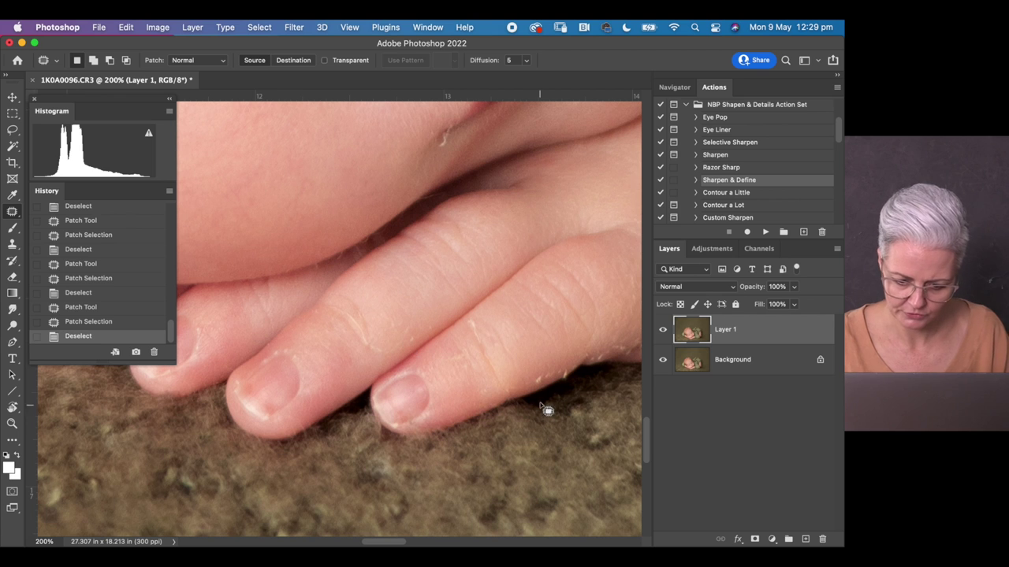
mouse_move(566, 379)
mouse_down()
mouse_move(556, 382)
mouse_move(543, 359)
mouse_up()
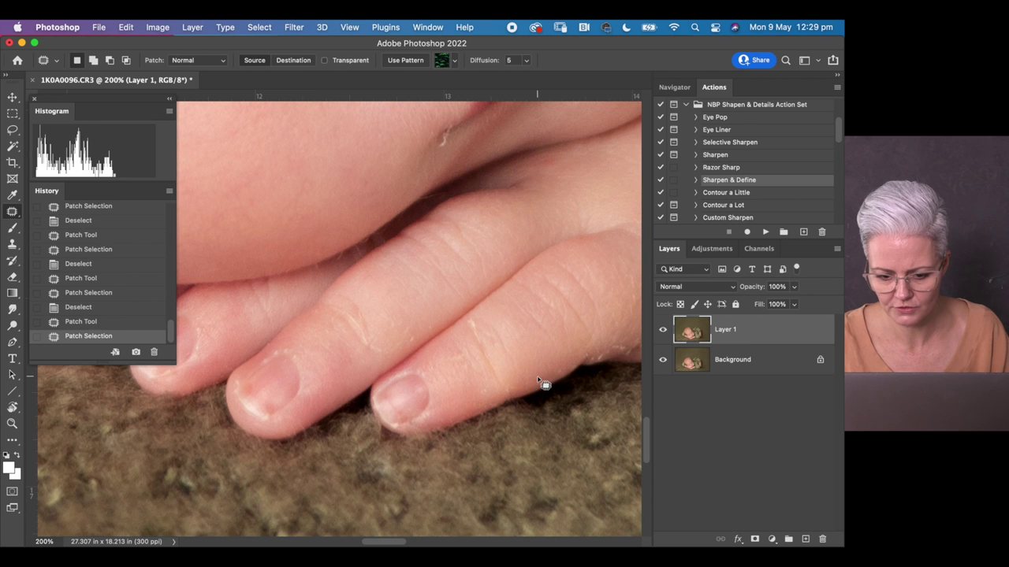
key(cmd+d)
key(cmd+minus)
key(cmd+minus)
key(cmd+minus)
key(cmd+minus)
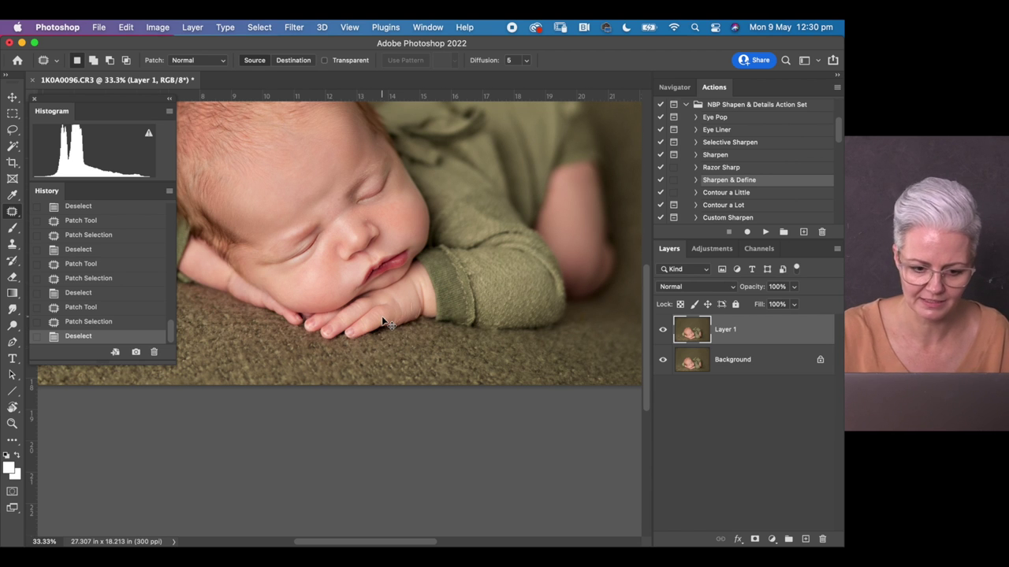
Patch the small distractions near the fingers and the mark along the forearm's lower edge
key(cmd+plus)
key(cmd+plus)
key(cmd+plus)
key(cmd+plus)
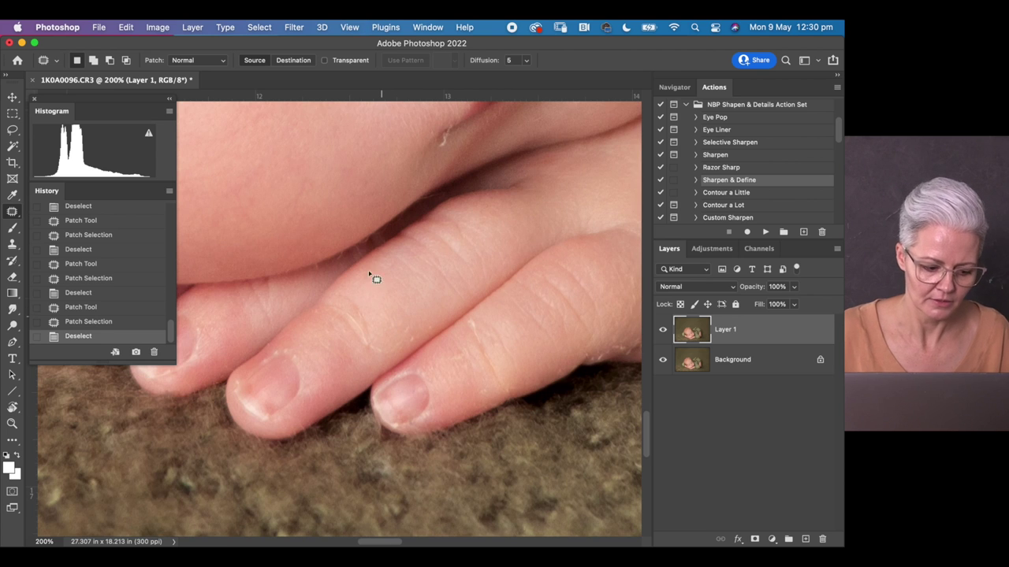
drag(369, 342, 386, 376)
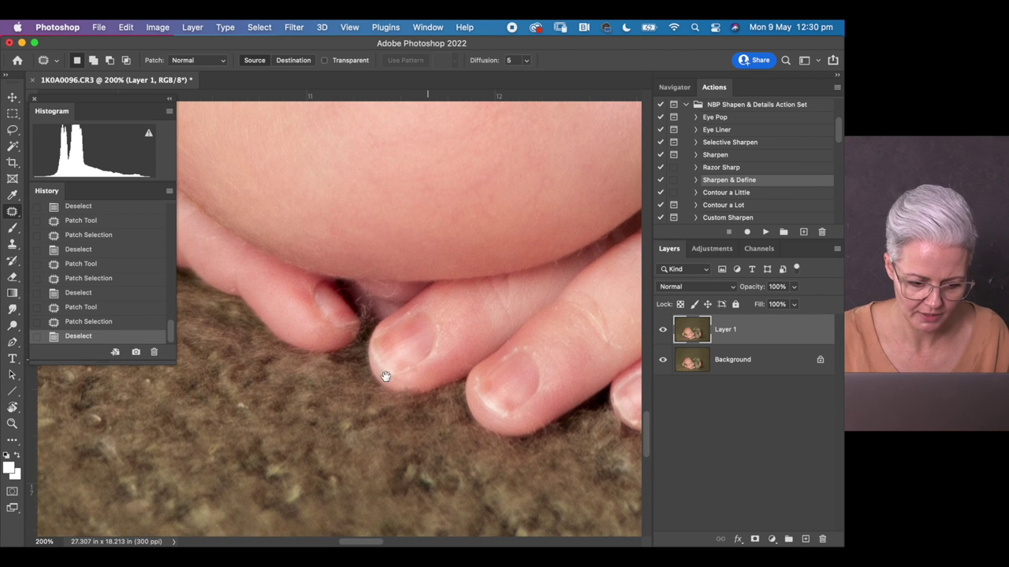
drag(237, 411, 240, 413)
drag(117, 424, 98, 417)
drag(135, 376, 467, 430)
drag(336, 275, 524, 444)
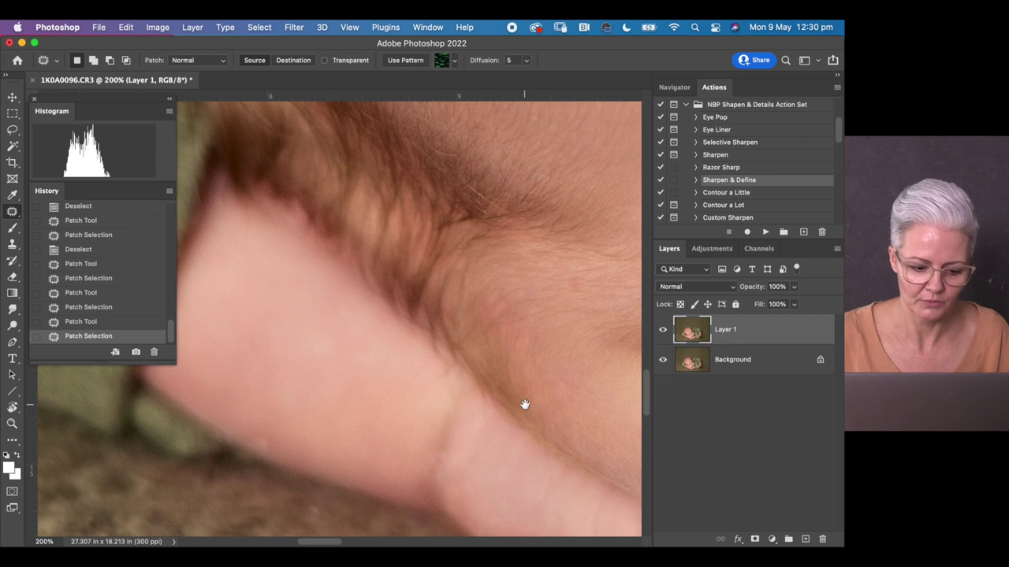
drag(259, 432, 308, 455)
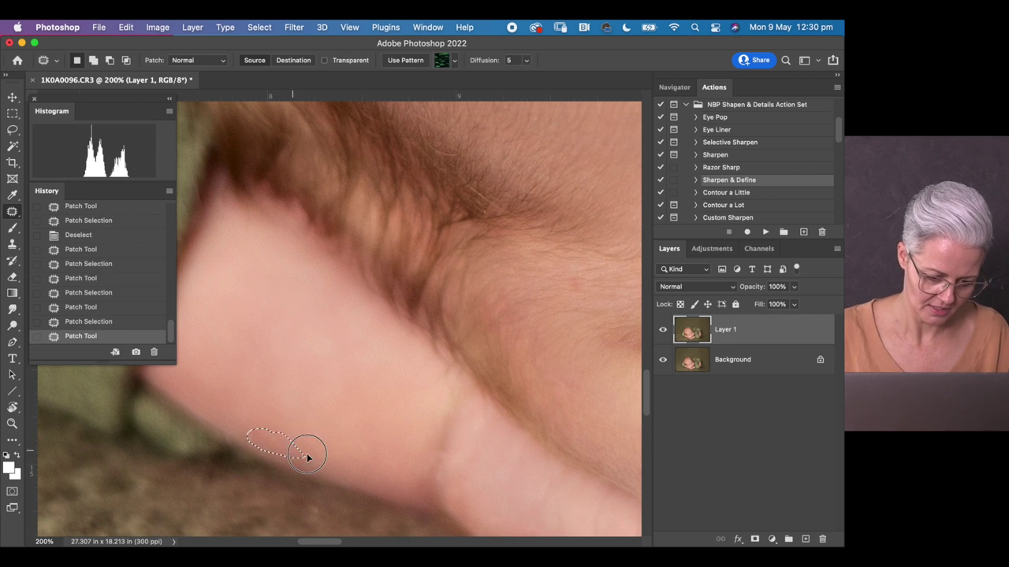
key(ctrl+d)
Patch the small marks around the fingers and the dry skin flake below the corner of the mouth
drag(467, 304, 396, 257)
mouse_move(246, 174)
mouse_down()
mouse_move(306, 212)
mouse_move(345, 257)
mouse_move(304, 229)
mouse_move(313, 151)
mouse_move(308, 193)
mouse_up()
mouse_move(383, 304)
mouse_down()
mouse_move(363, 276)
mouse_move(381, 289)
mouse_move(395, 280)
mouse_up()
key(cmd+d)
drag(301, 288, 297, 367)
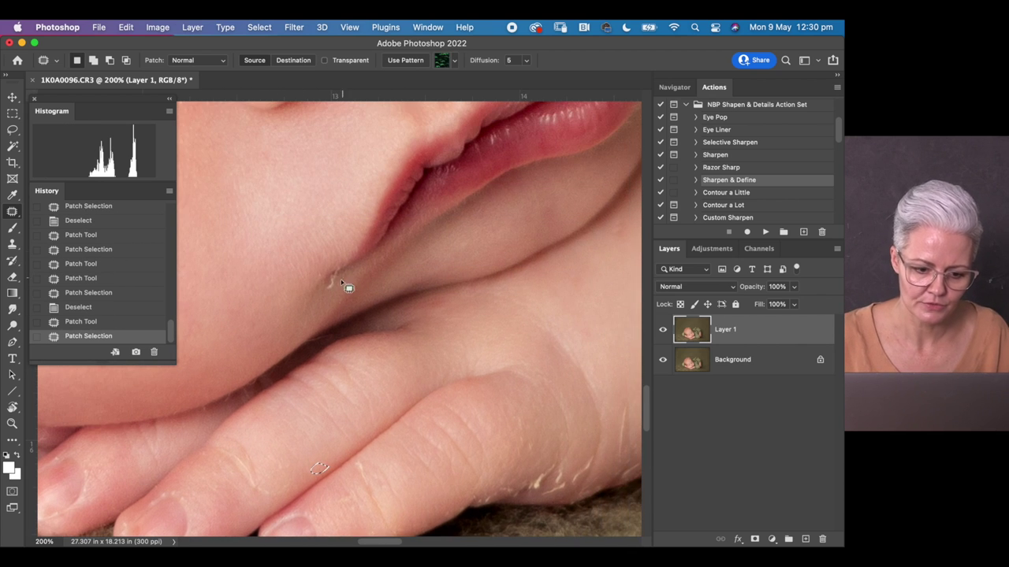
drag(326, 291, 356, 274)
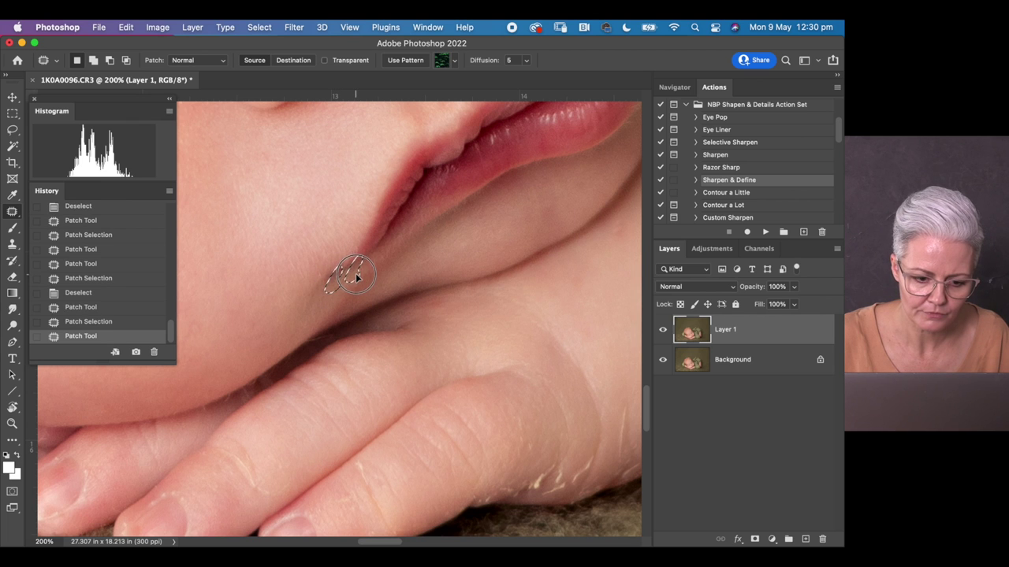
click(334, 299)
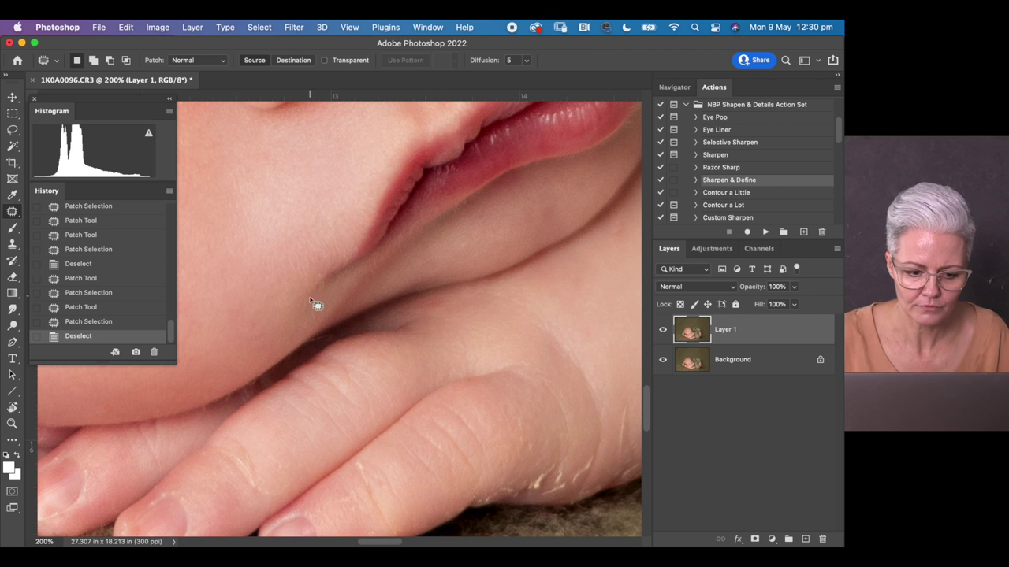
Patch the light bumps and marks on the skin around the far side of the nose
drag(397, 295, 520, 325)
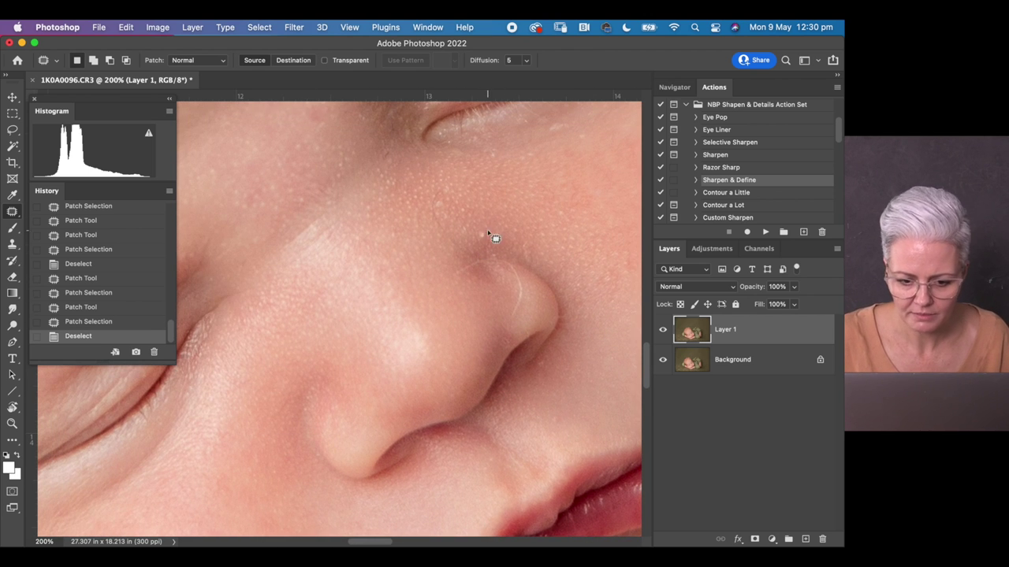
mouse_move(450, 206)
mouse_down()
mouse_move(434, 207)
mouse_move(446, 201)
mouse_up()
mouse_move(508, 152)
mouse_down()
mouse_move(488, 147)
mouse_move(495, 157)
mouse_move(551, 152)
mouse_move(572, 118)
mouse_move(567, 137)
mouse_move(605, 144)
mouse_move(592, 140)
mouse_up()
click(555, 379)
mouse_move(546, 375)
mouse_down()
mouse_move(556, 374)
mouse_move(563, 434)
mouse_move(515, 256)
mouse_up()
mouse_move(529, 314)
mouse_down()
mouse_move(518, 270)
mouse_move(513, 319)
mouse_move(525, 315)
mouse_move(545, 212)
mouse_up()
key(super+d)
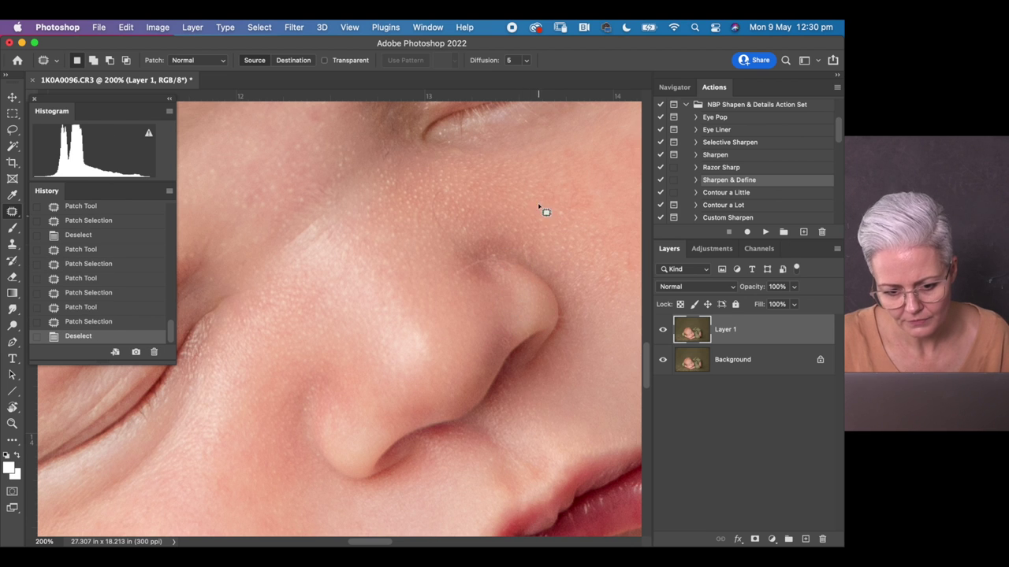
Patch the pale lines on the nose's edge and the marks at the inner corner of the far eye
mouse_move(484, 259)
mouse_down()
mouse_move(450, 275)
mouse_move(509, 260)
mouse_move(480, 240)
mouse_move(507, 239)
mouse_up()
key(super+d)
mouse_move(516, 273)
mouse_down()
mouse_move(504, 267)
mouse_move(529, 287)
mouse_up()
key(super+d)
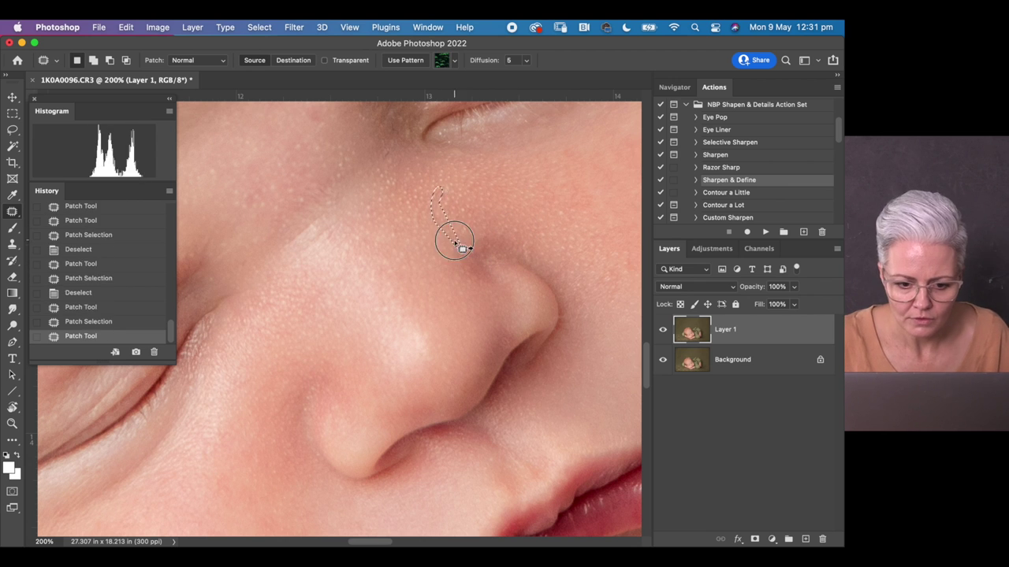
drag(388, 122, 451, 213)
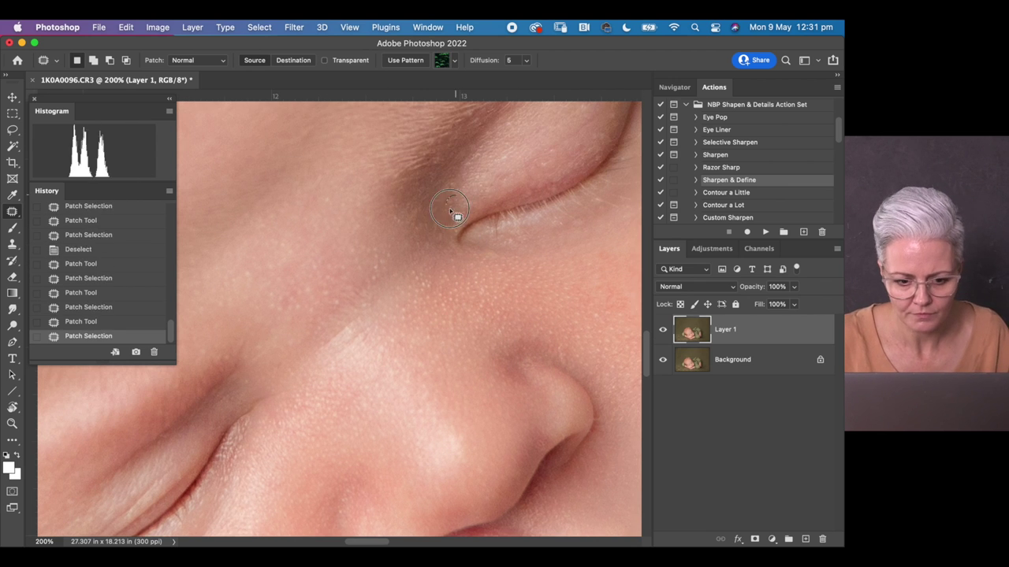
key(super+d)
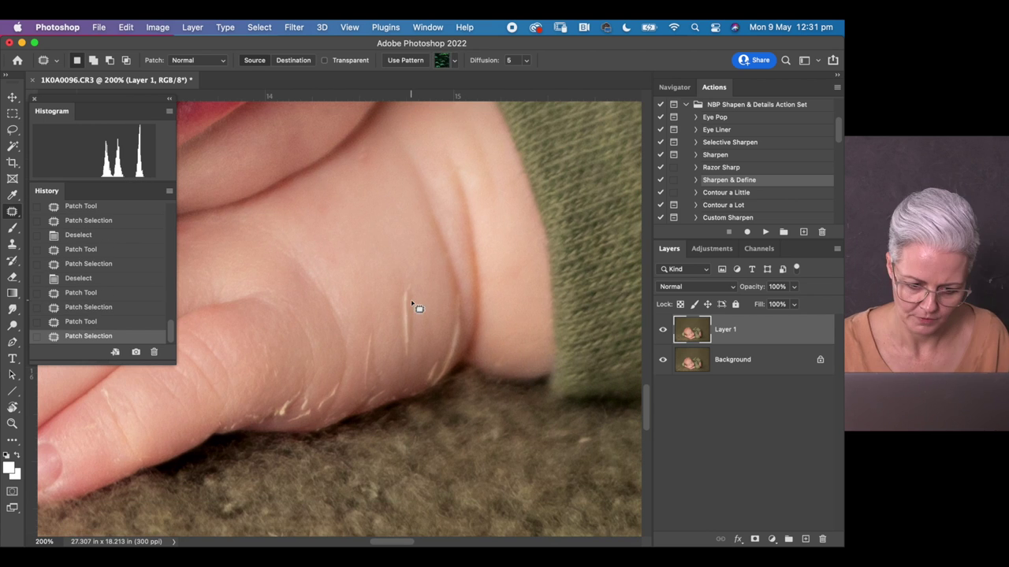
Patch the pale vertical line on the back of the hand and the small mark at its lower edge near the finger
key(super+d)
mouse_move(405, 281)
mouse_down()
mouse_move(401, 333)
mouse_move(412, 367)
mouse_move(416, 354)
mouse_move(394, 349)
mouse_up()
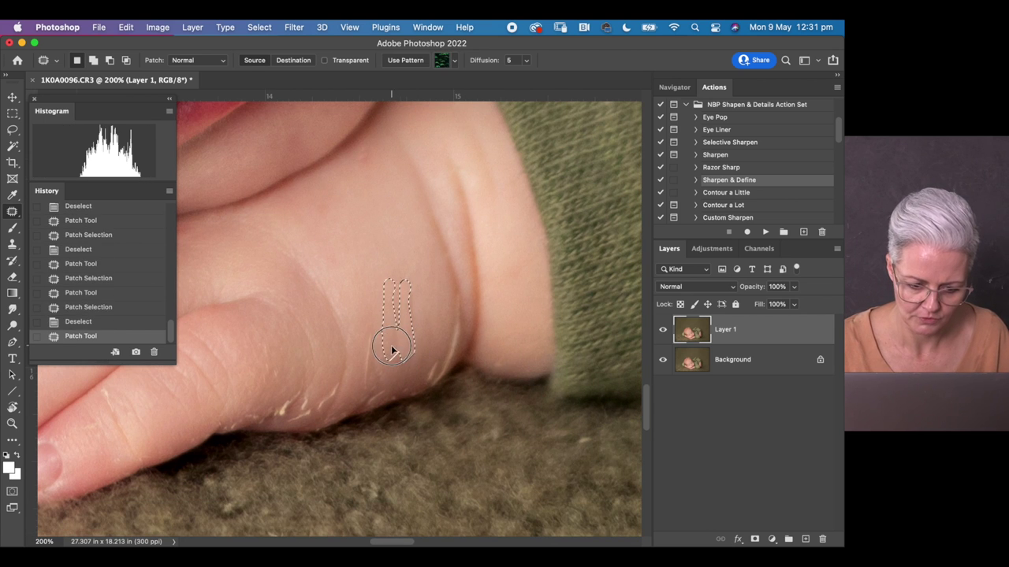
key(super+equal)
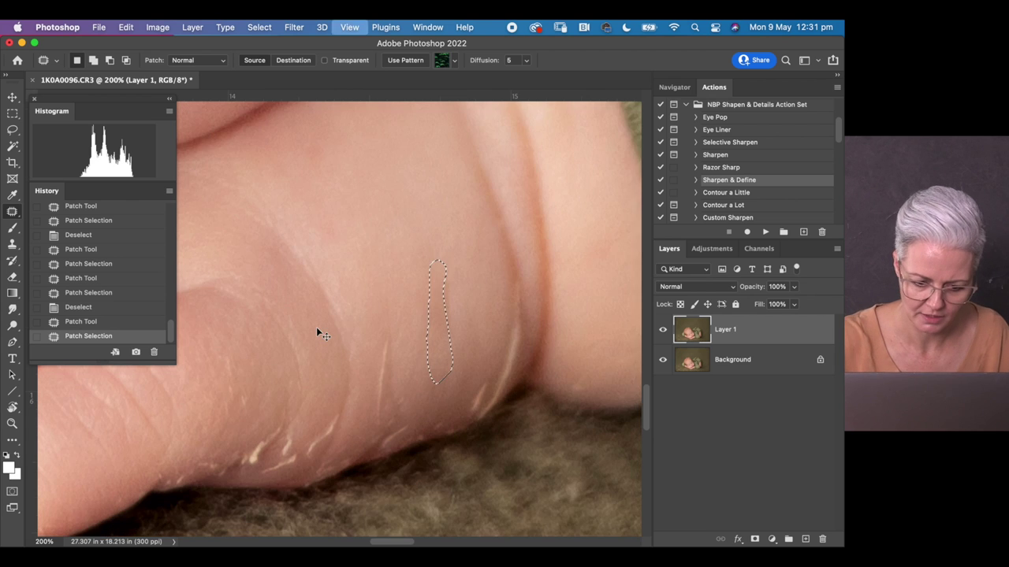
drag(428, 333, 511, 223)
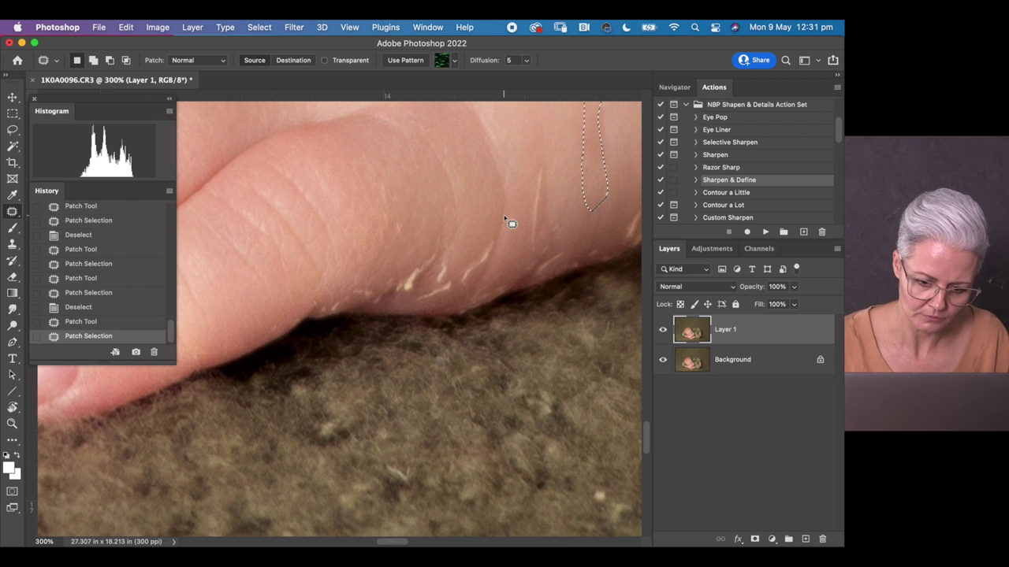
mouse_move(340, 313)
mouse_down()
mouse_move(336, 288)
mouse_move(332, 304)
mouse_move(315, 300)
mouse_move(355, 299)
mouse_move(342, 302)
mouse_up()
click(371, 295)
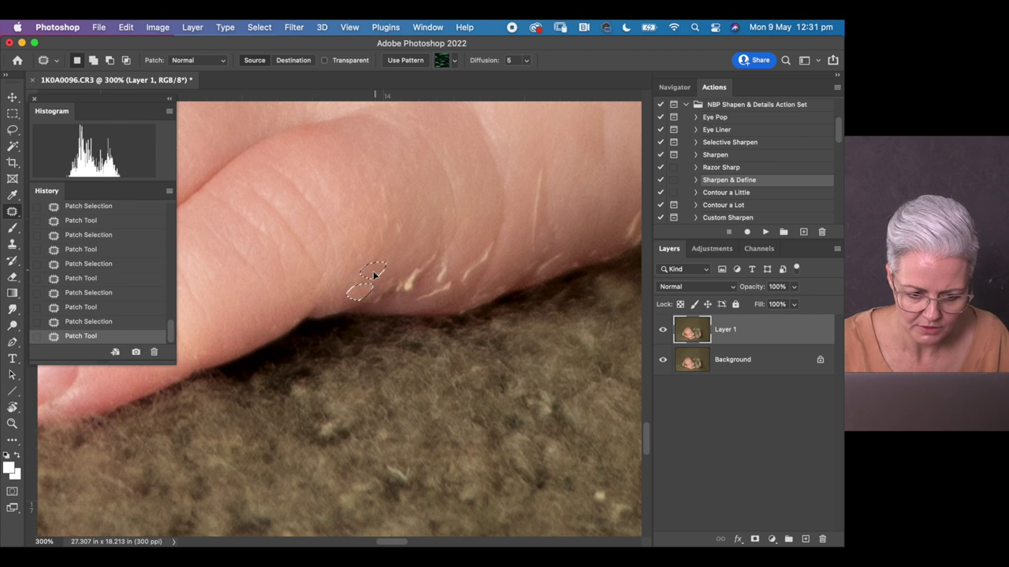
Patch the dry skin flakes along the lower edge of the hand between the finger's base and the palm crease
mouse_move(394, 296)
mouse_down()
mouse_move(398, 284)
mouse_move(358, 284)
mouse_move(378, 304)
mouse_move(397, 281)
mouse_move(407, 290)
mouse_move(370, 288)
mouse_move(397, 279)
mouse_move(423, 292)
mouse_move(441, 276)
mouse_move(399, 266)
mouse_move(373, 275)
mouse_move(383, 295)
mouse_move(361, 291)
mouse_move(387, 298)
mouse_up()
key(ctrl+d)
key(ctrl+d)
key(ctrl+d)
key(ctrl+d)
mouse_move(382, 293)
mouse_down()
mouse_move(427, 300)
mouse_move(414, 298)
mouse_up()
mouse_move(456, 285)
mouse_down()
mouse_move(480, 261)
mouse_move(467, 241)
mouse_up()
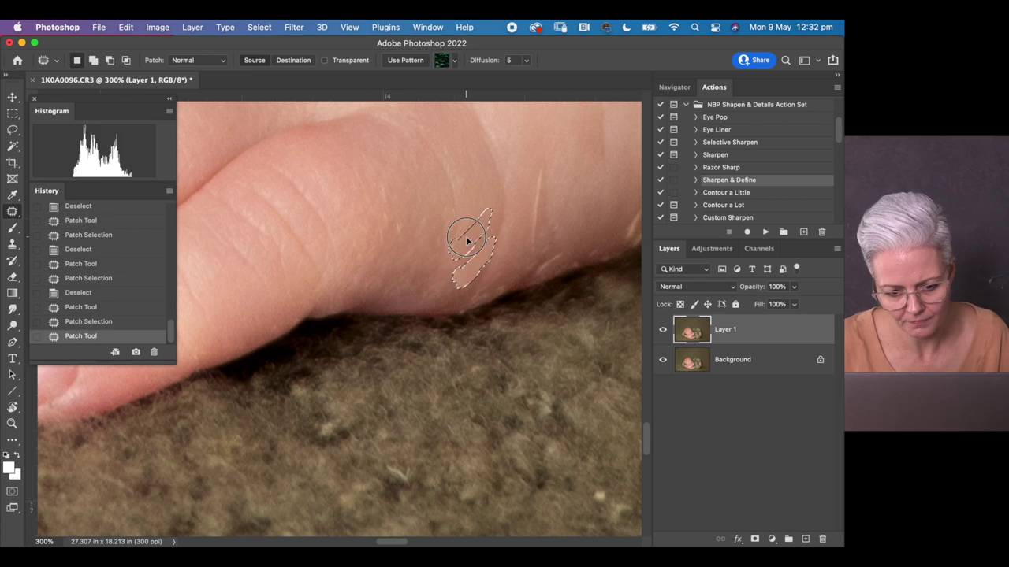
Patch the remaining pale lines on the side of the hand towards the wrist
scroll(468, 241, right, 5)
drag(367, 248, 361, 288)
key(ctrl+d)
mouse_move(506, 182)
mouse_down()
mouse_move(491, 263)
mouse_move(439, 292)
mouse_up()
key(ctrl+d)
Merge the visible retouching layer and the background into a single layer
scroll(457, 279, down, 3)
key(ctrl+minus)
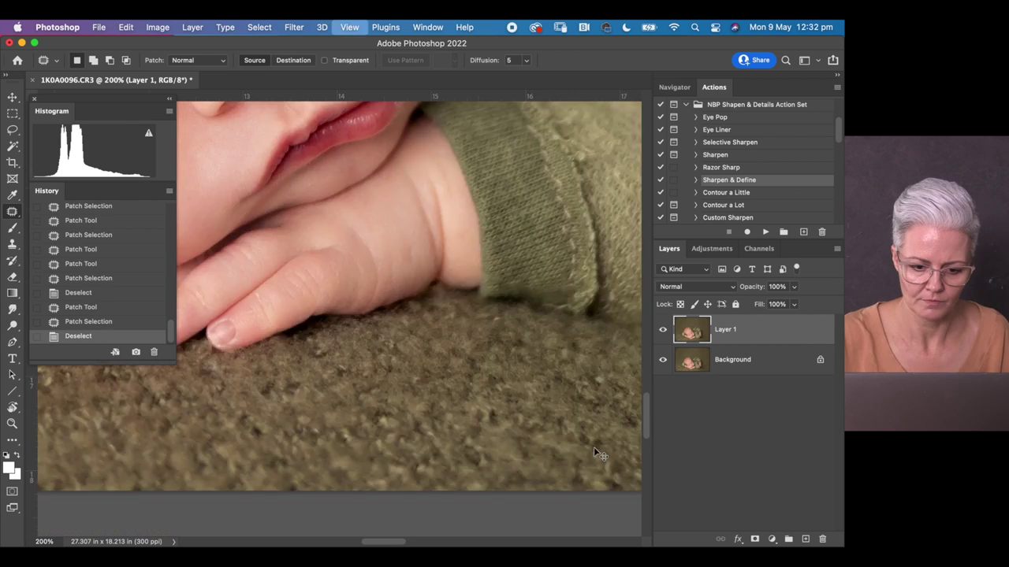
key(ctrl+minus)
key(ctrl+minus)
key(ctrl+minus)
key(ctrl+minus)
key(ctrl+minus)
key(ctrl+minus)
drag(166, 383, 158, 383)
key(ctrl+d)
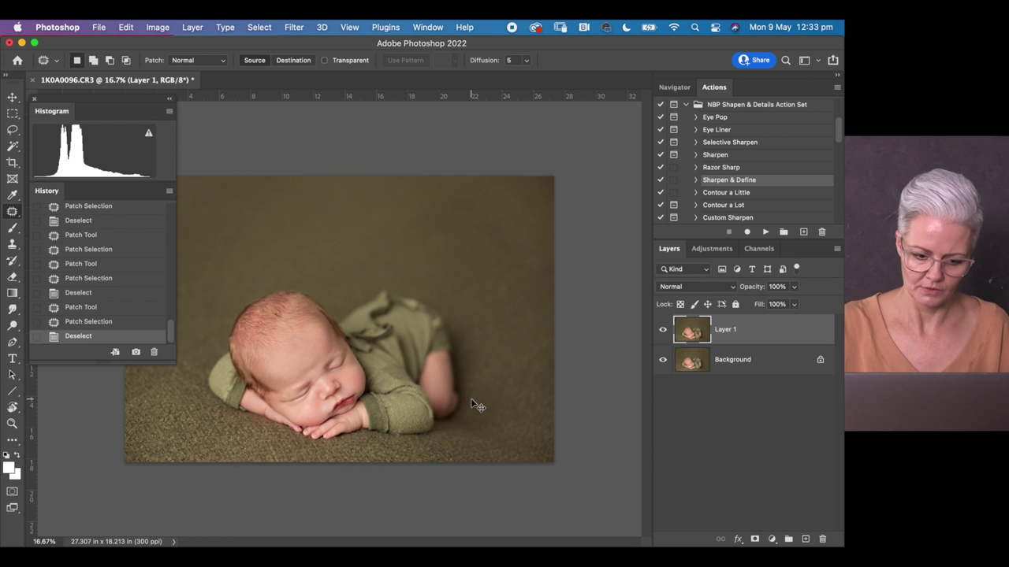
key(ctrl+shift+e)
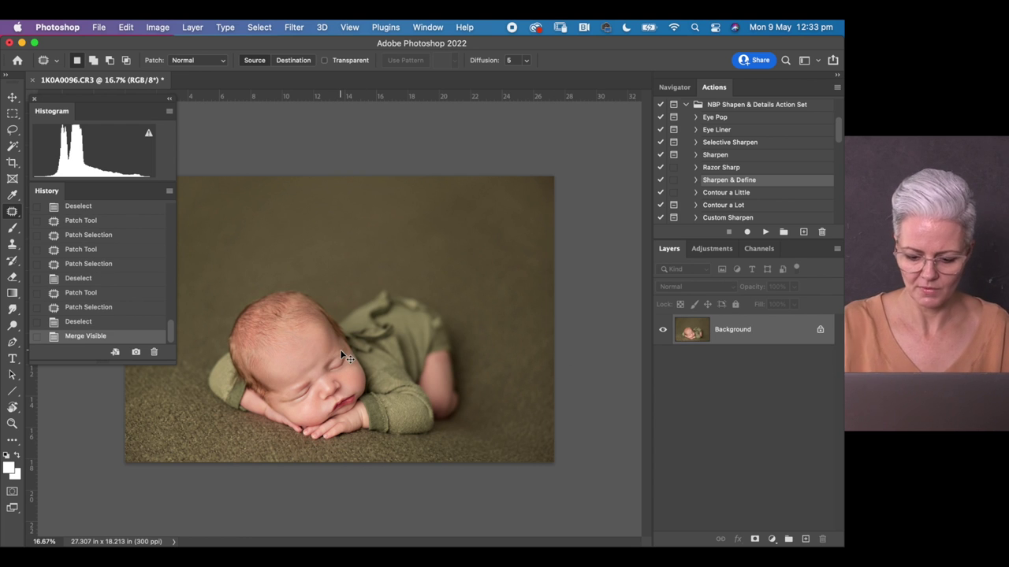
Show the photo as saved in Snapshot 7 of the history to review the edit
drag(170, 336, 175, 206)
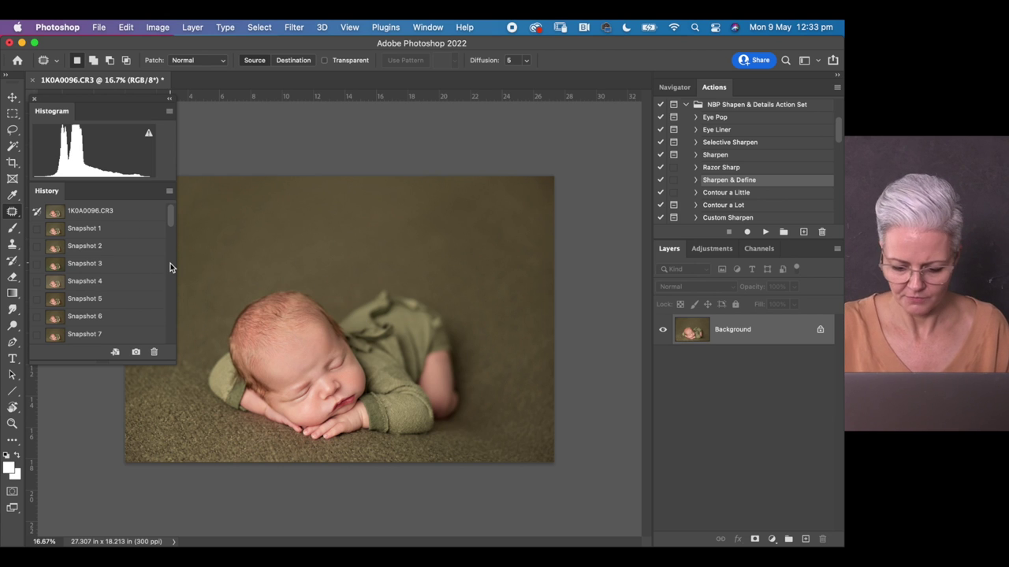
key(super+minus)
key(super+minus)
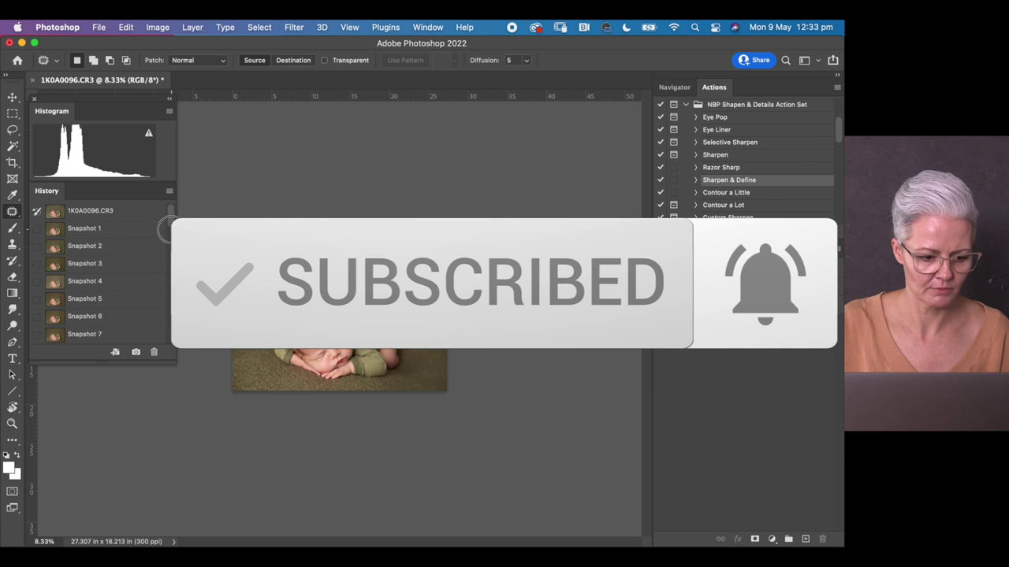
scroll(164, 230, down, 3)
scroll(163, 240, down, 2)
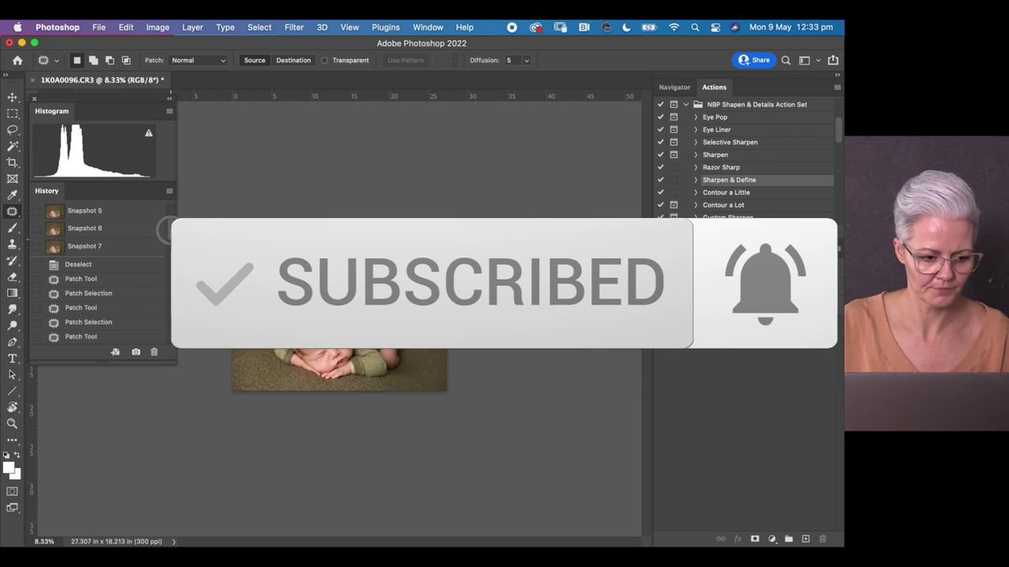
click(137, 265)
drag(171, 231, 173, 209)
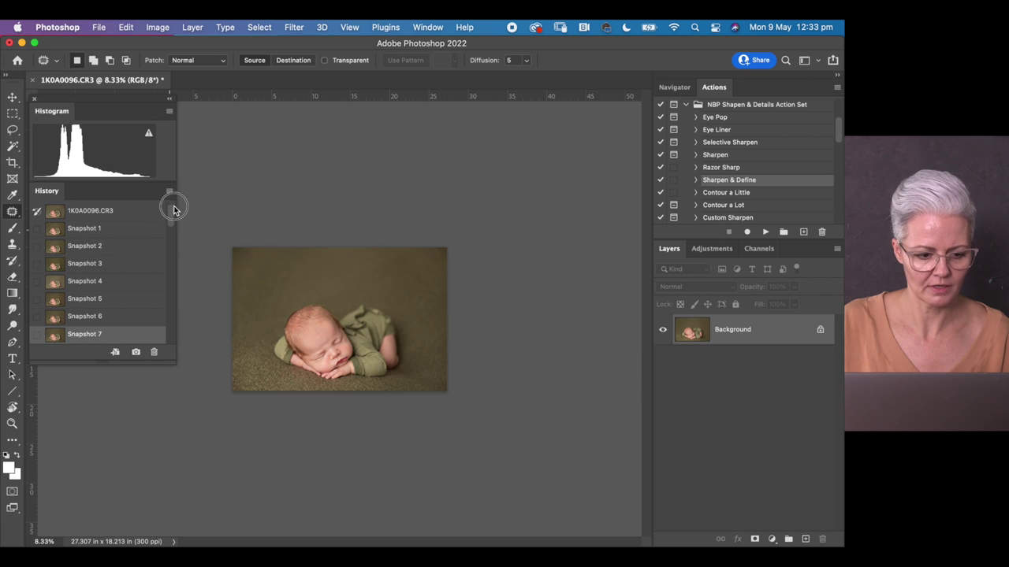
Show the original 1K0A0096.CR3 state and examine the baby's face and hands before the edits
click(153, 212)
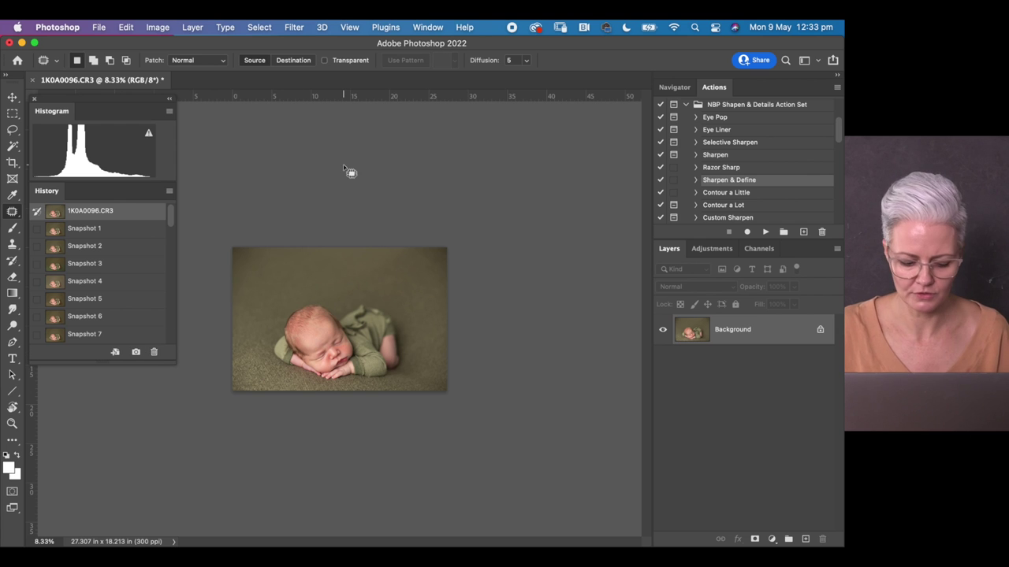
key(super+equal)
key(super+equal)
key(super+equal)
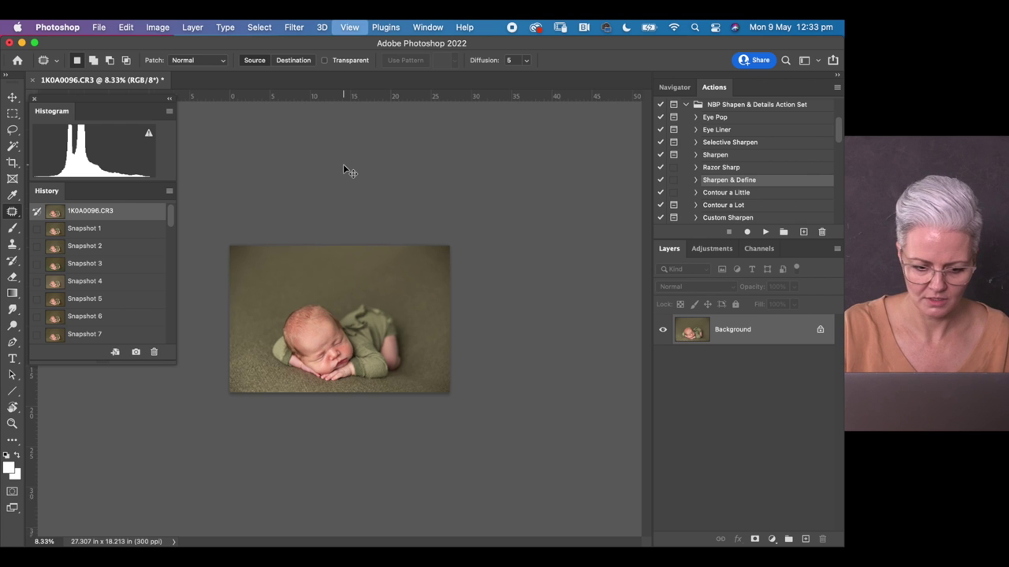
drag(346, 366, 391, 329)
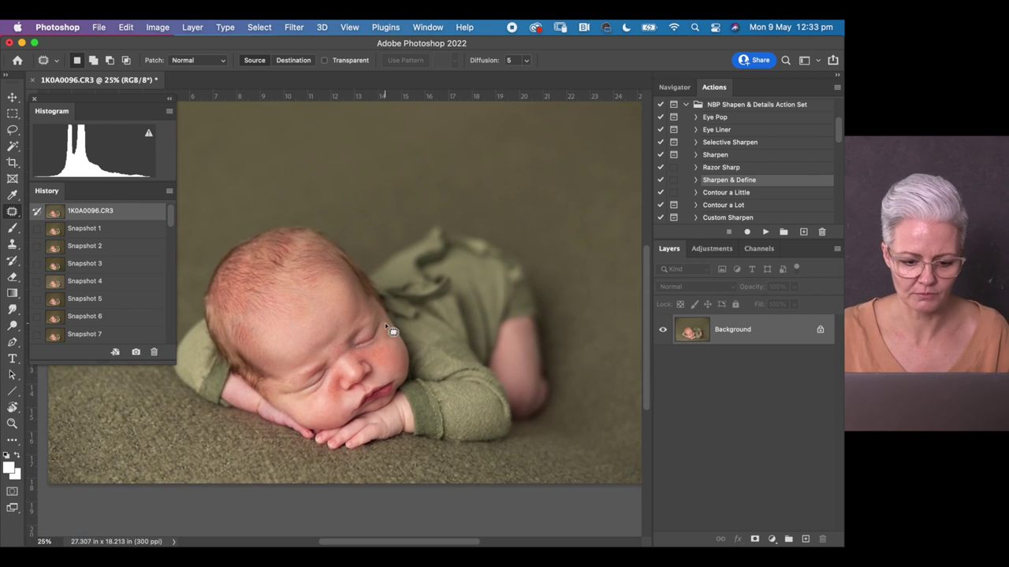